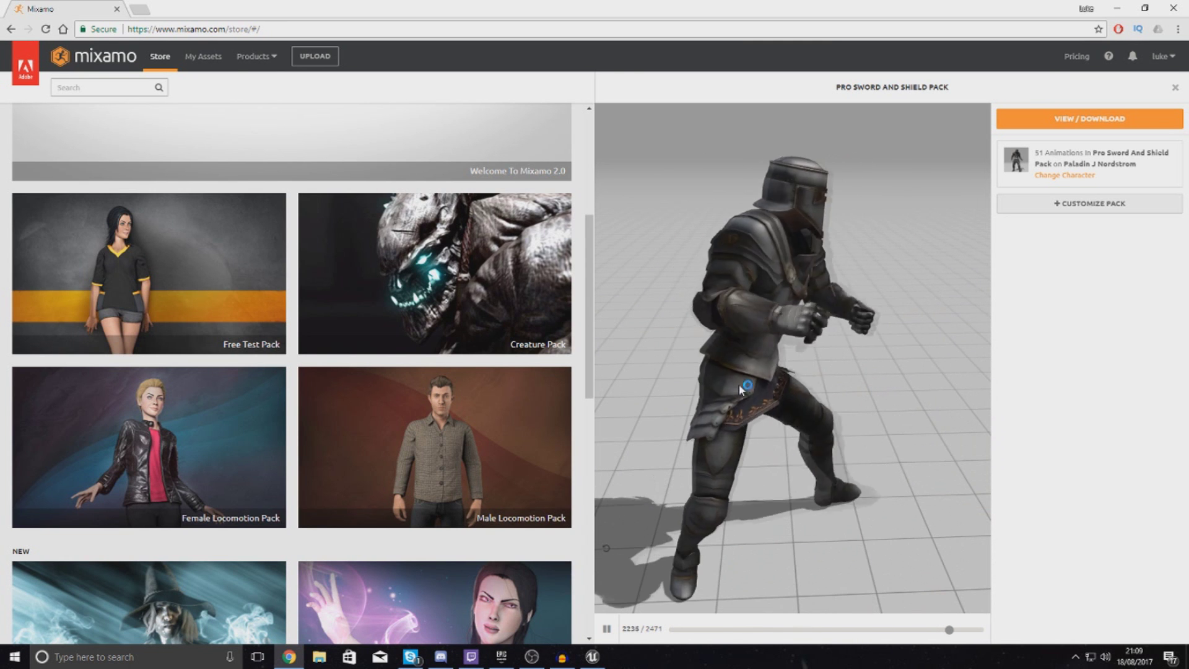
Switch to File Explorer and examine the sword and shield FBX files in the Melee Characer folder's Animations subfolder.
{"action": "left_click", "coordinate": [1122, 7]}
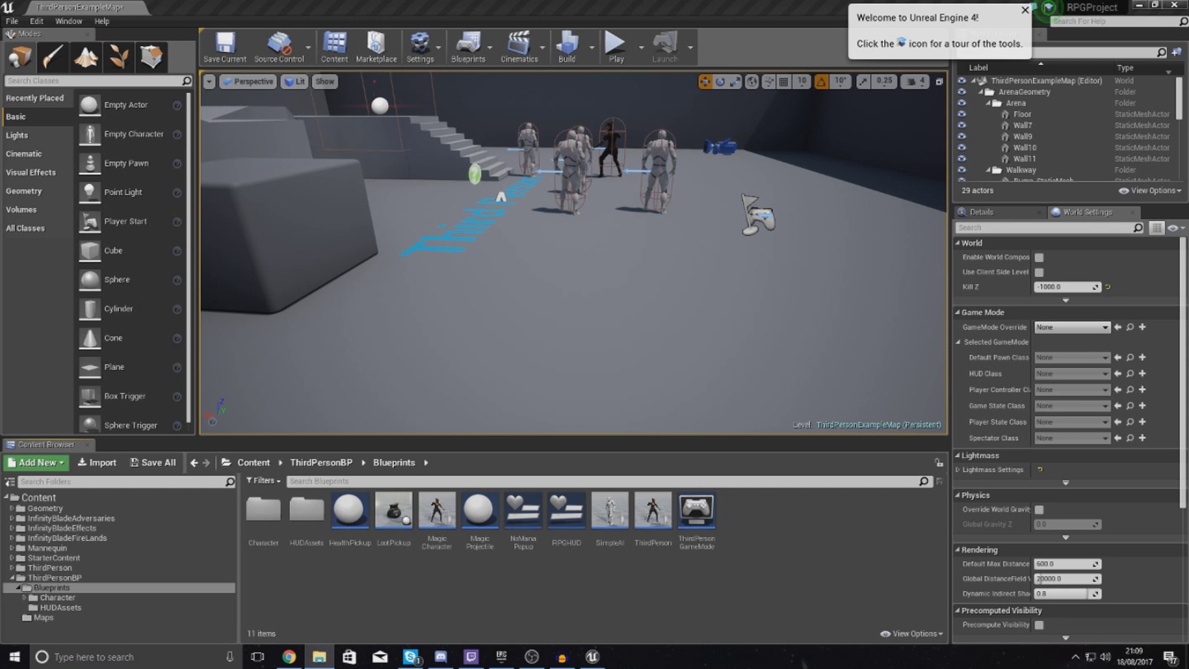
{"action": "key", "text": "alt+Tab"}
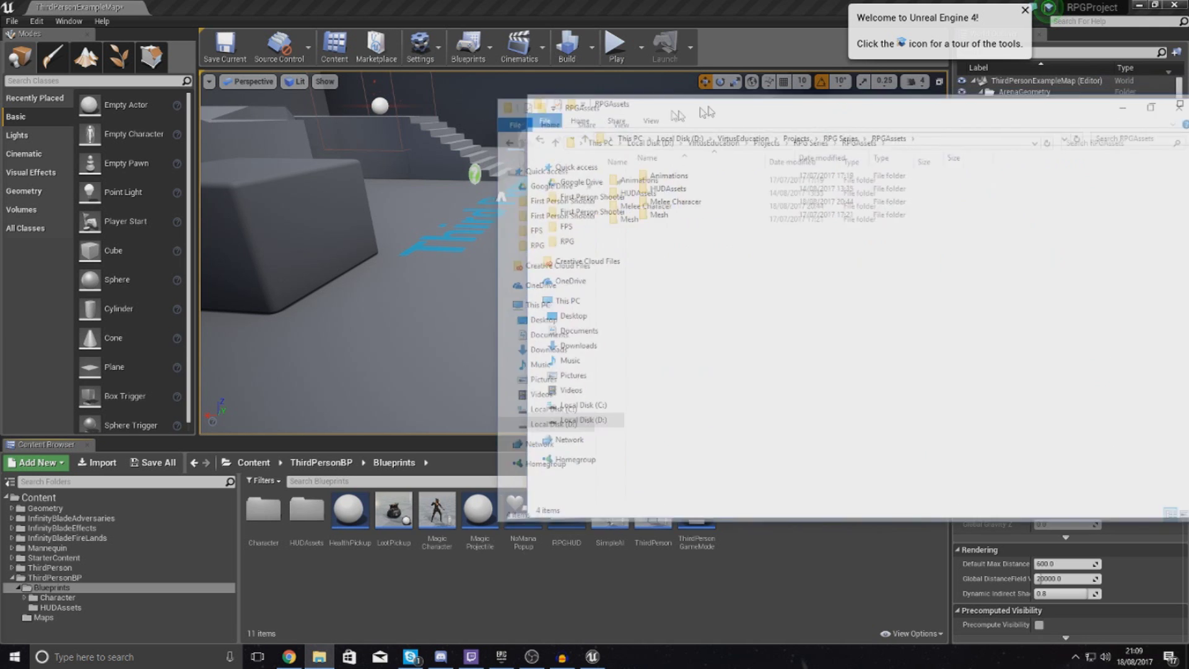
{"action": "left_click_drag", "start_coordinate": [632, 300], "coordinate": [666, 235]}
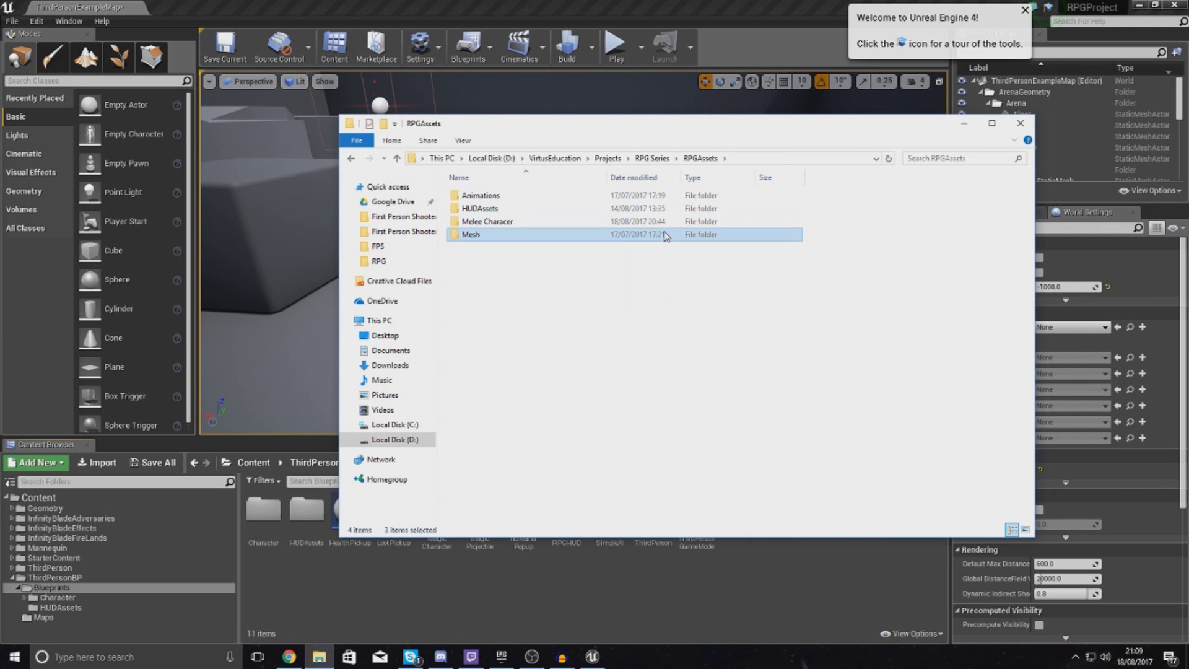
{"action": "left_click", "coordinate": [472, 224]}
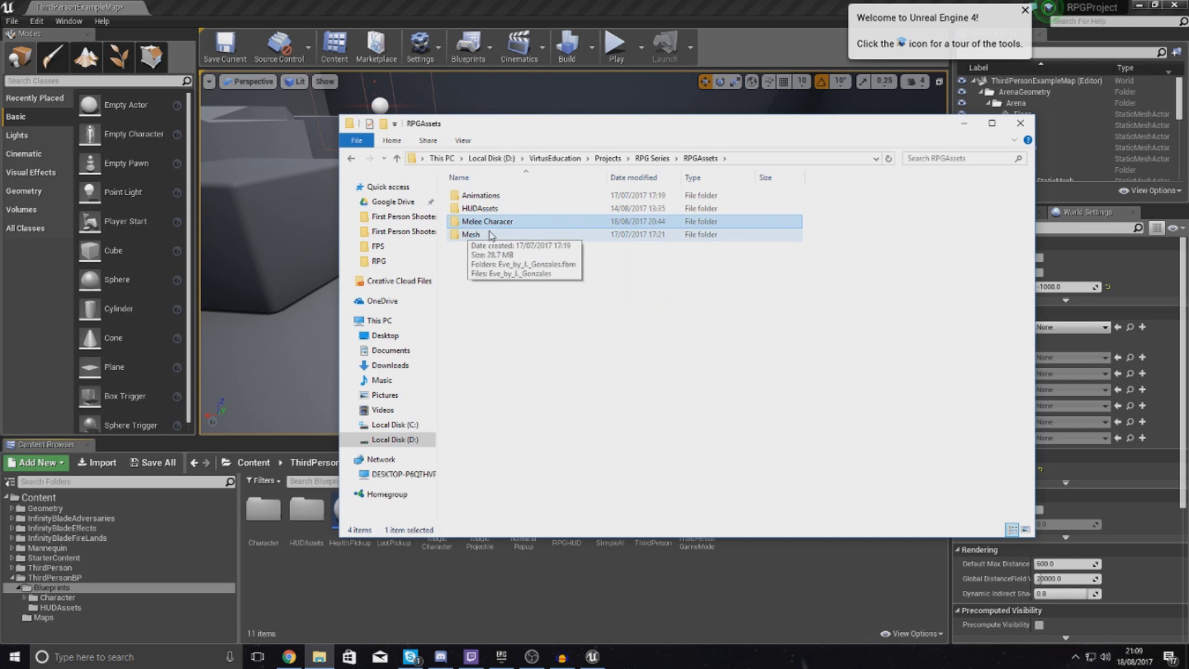
{"action": "double_click", "coordinate": [483, 223]}
{"action": "left_click_drag", "start_coordinate": [516, 260], "coordinate": [495, 213]}
{"action": "key", "text": "Delete"}
{"action": "left_click", "coordinate": [469, 211]}
{"action": "double_click", "coordinate": [480, 195]}
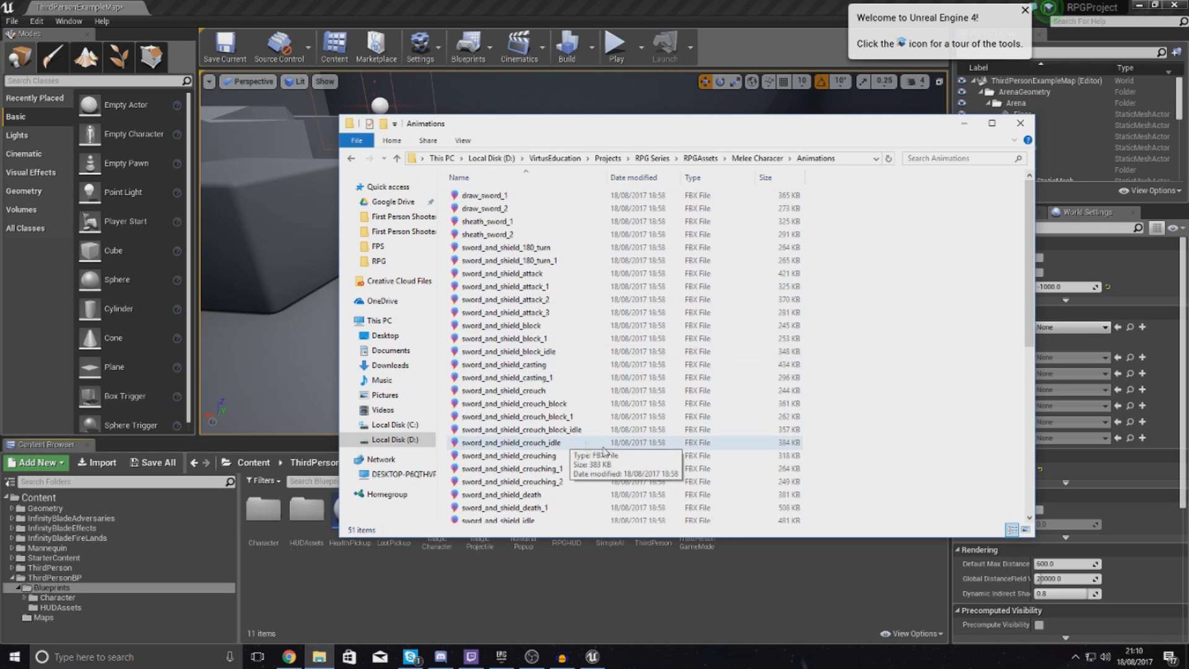
{"action": "left_click", "coordinate": [747, 356]}
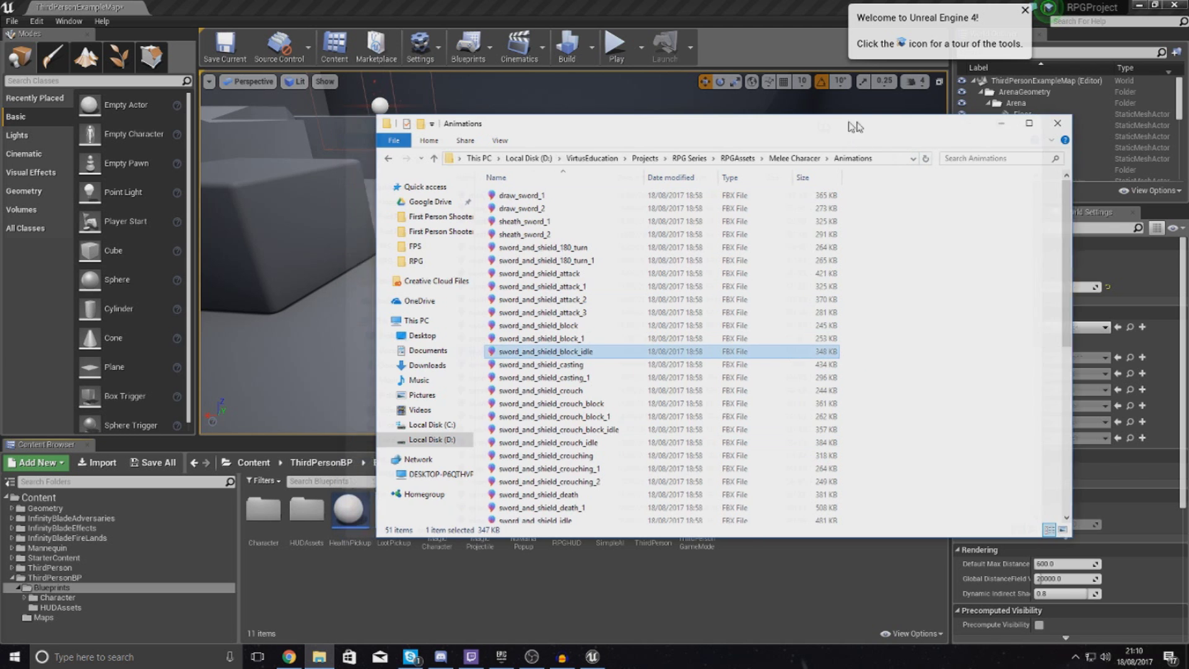
{"action": "left_click", "coordinate": [501, 197]}
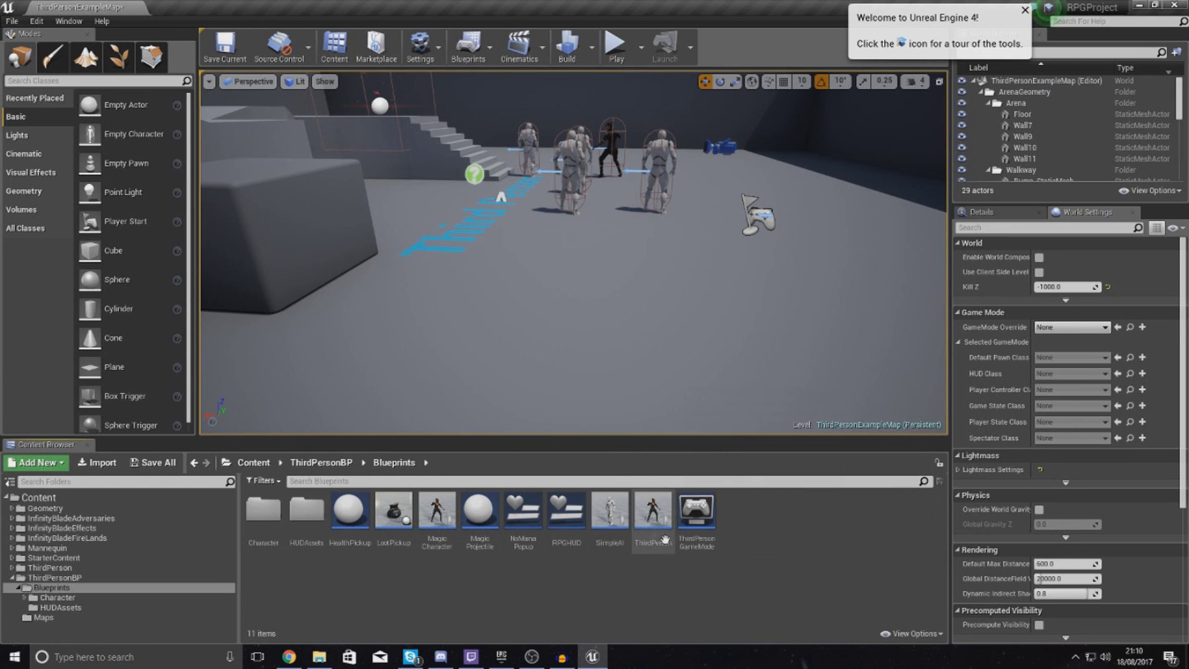
Rename the Character folder inside Blueprints in the Unreal project to MagicCharacter.
{"action": "right_click", "coordinate": [263, 511]}
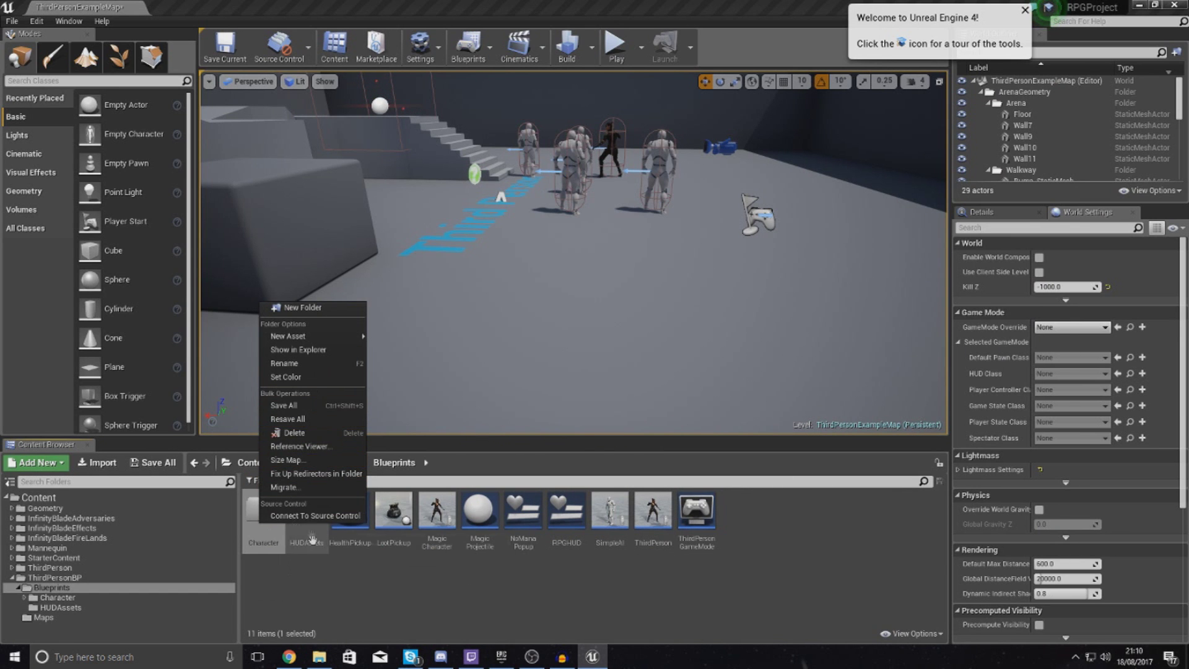
{"action": "left_click", "coordinate": [294, 363]}
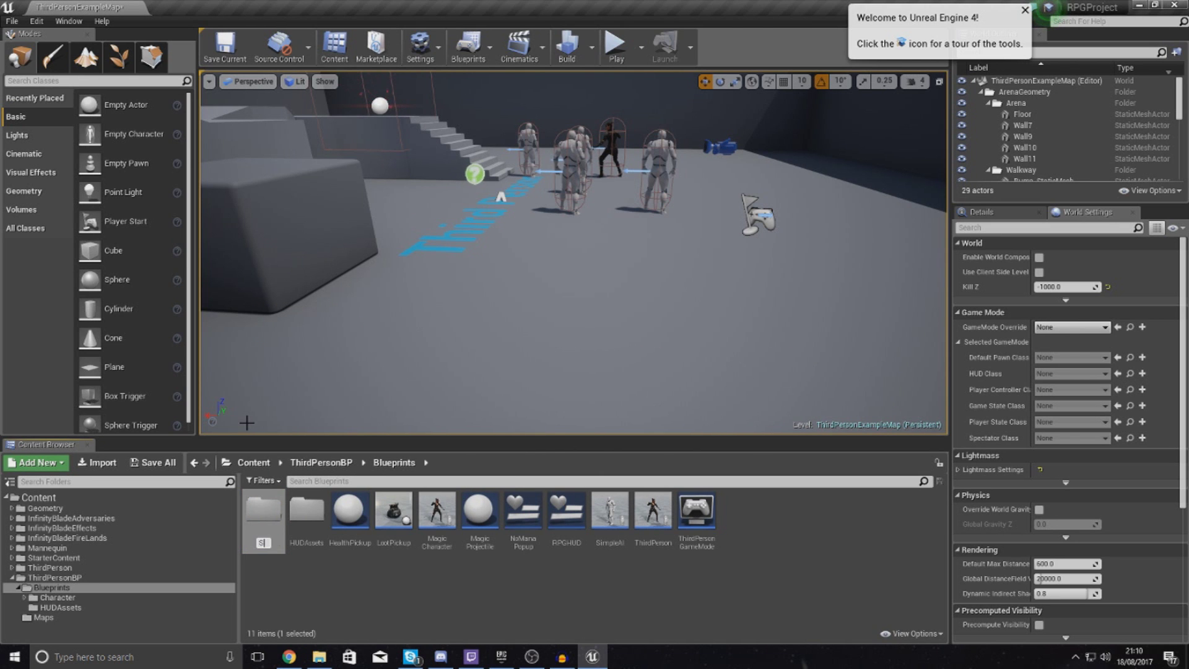
{"action": "type", "text": "MagicCharacter"}
{"action": "key", "text": "Return"}
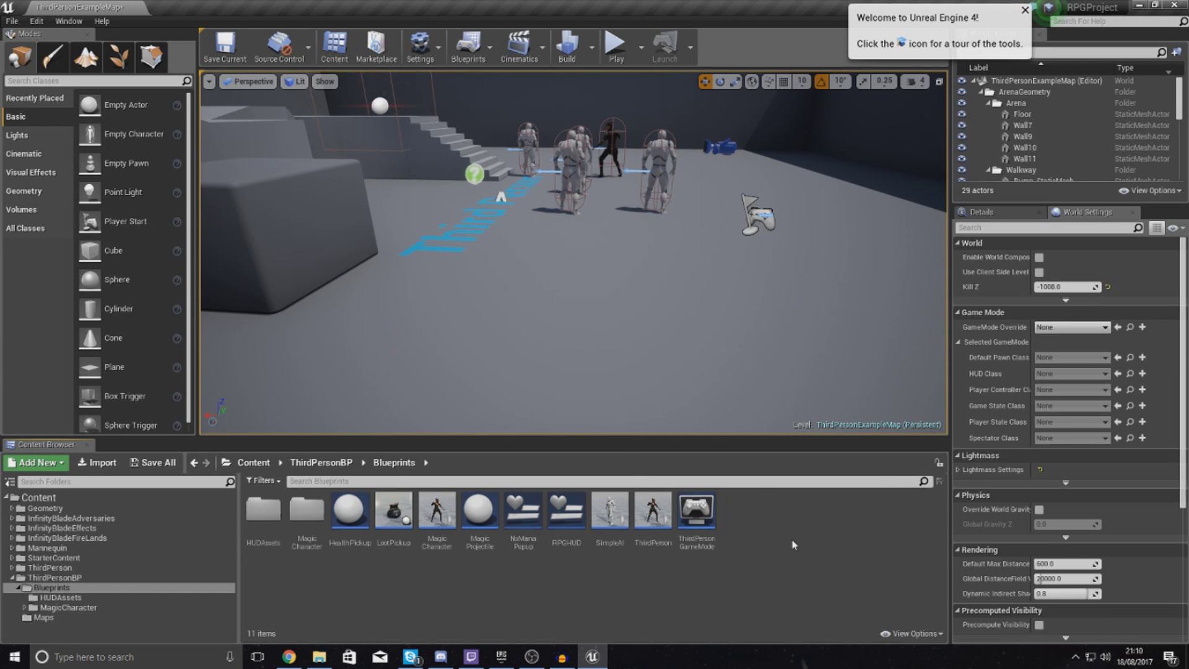
Rename the ThirdPerson character blueprint in the Blueprints folder to Magic_Character.
{"action": "right_click", "coordinate": [649, 517]}
{"action": "left_click", "coordinate": [703, 307]}
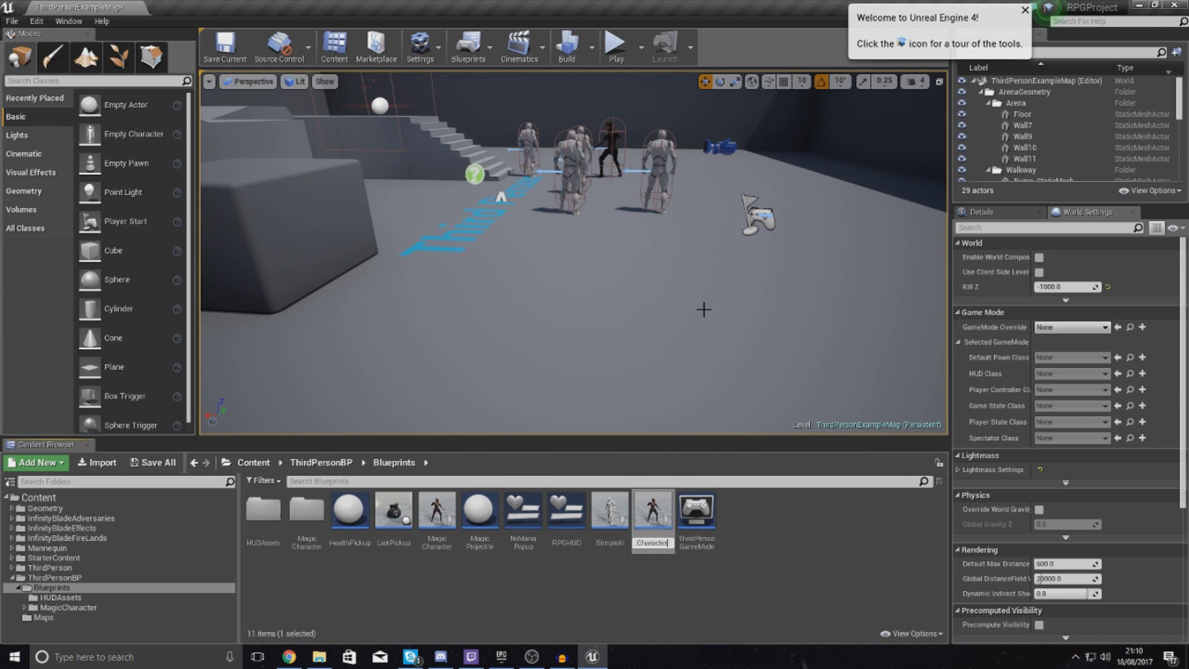
{"action": "key", "text": "Return"}
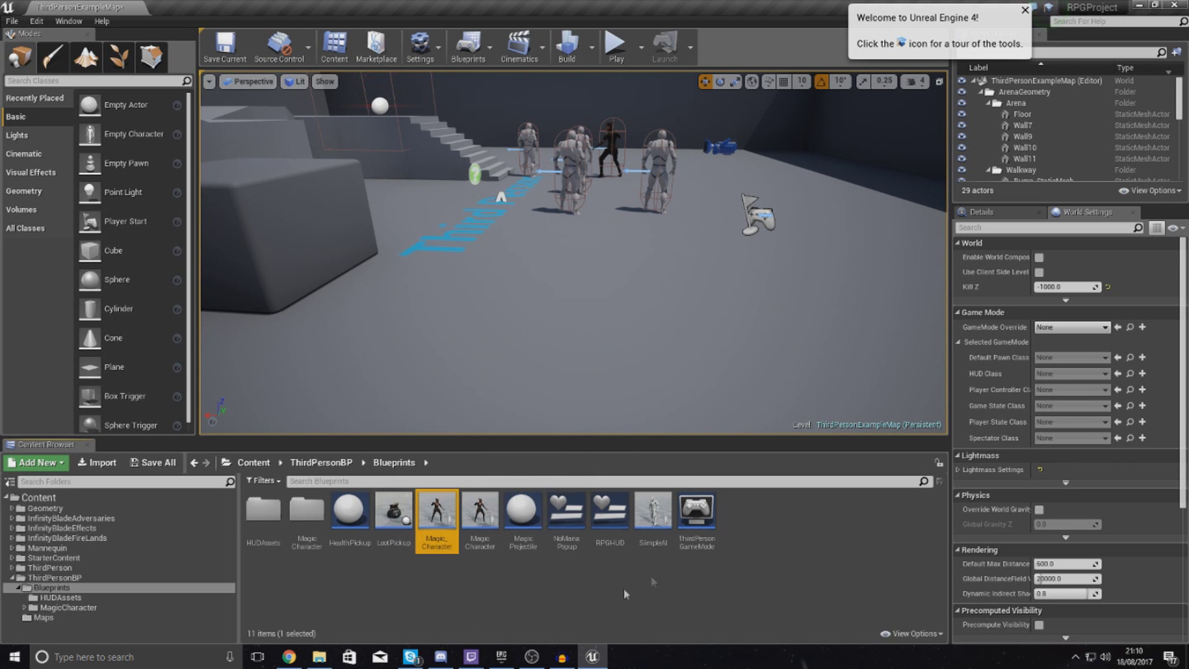
Delete the old MagicCharacter blueprint without the underscore from the Blueprints folder.
{"action": "left_click", "coordinate": [480, 517]}
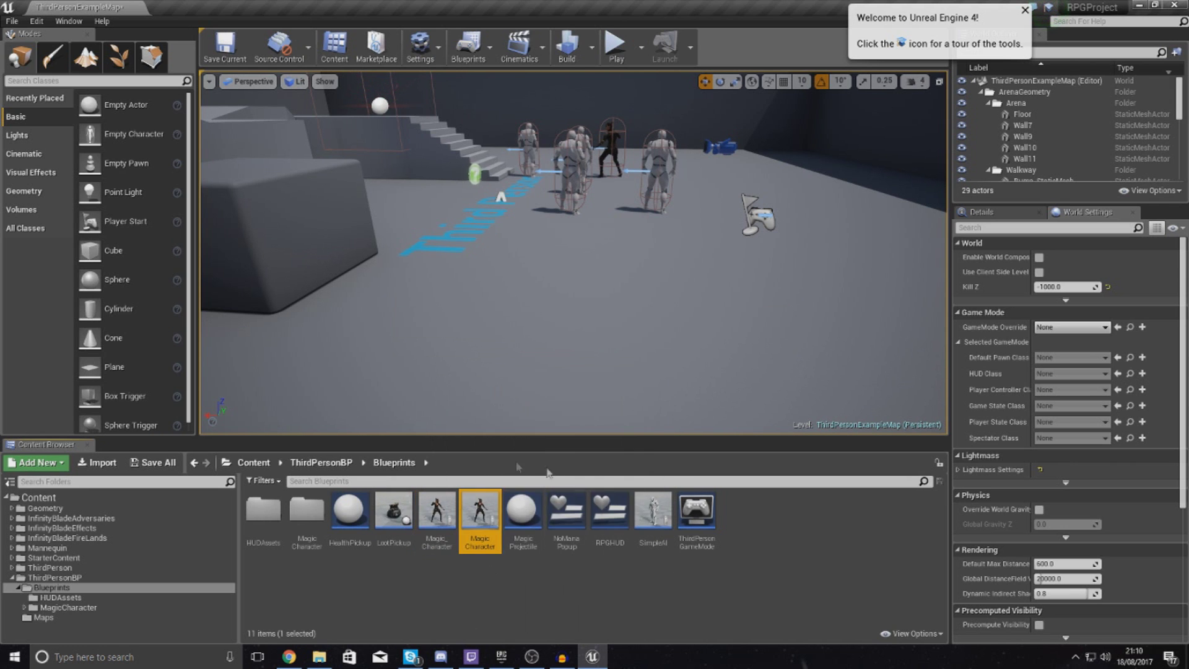
{"action": "right_click", "coordinate": [481, 520]}
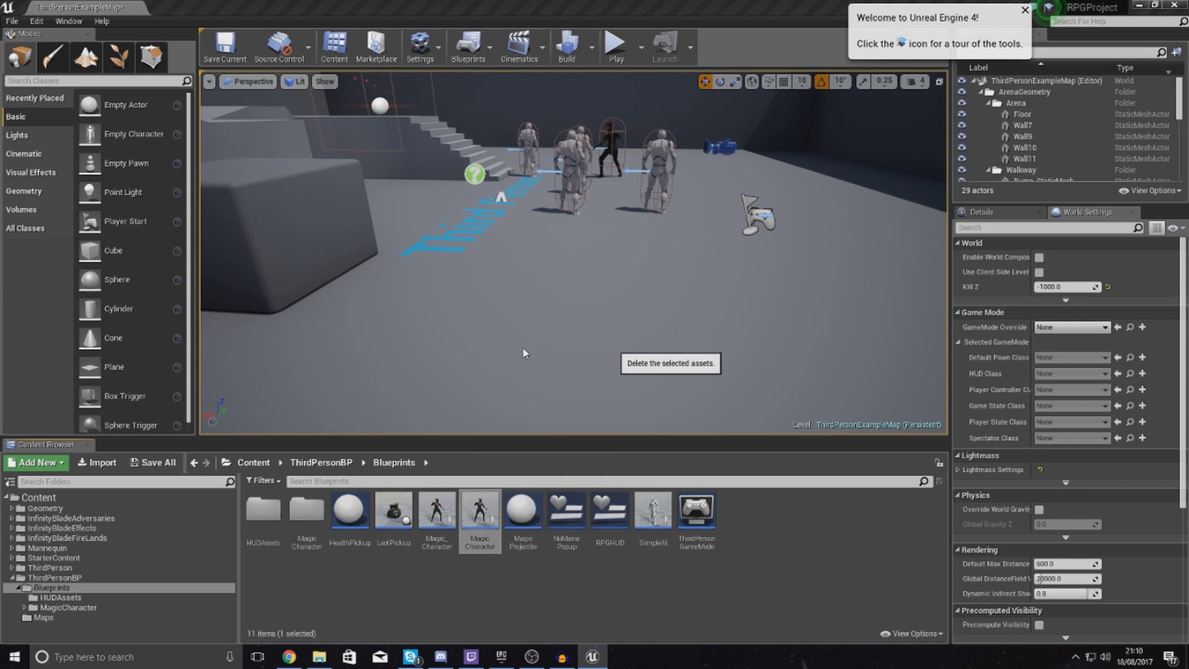
{"action": "left_click", "coordinate": [523, 349]}
{"action": "left_click", "coordinate": [480, 526]}
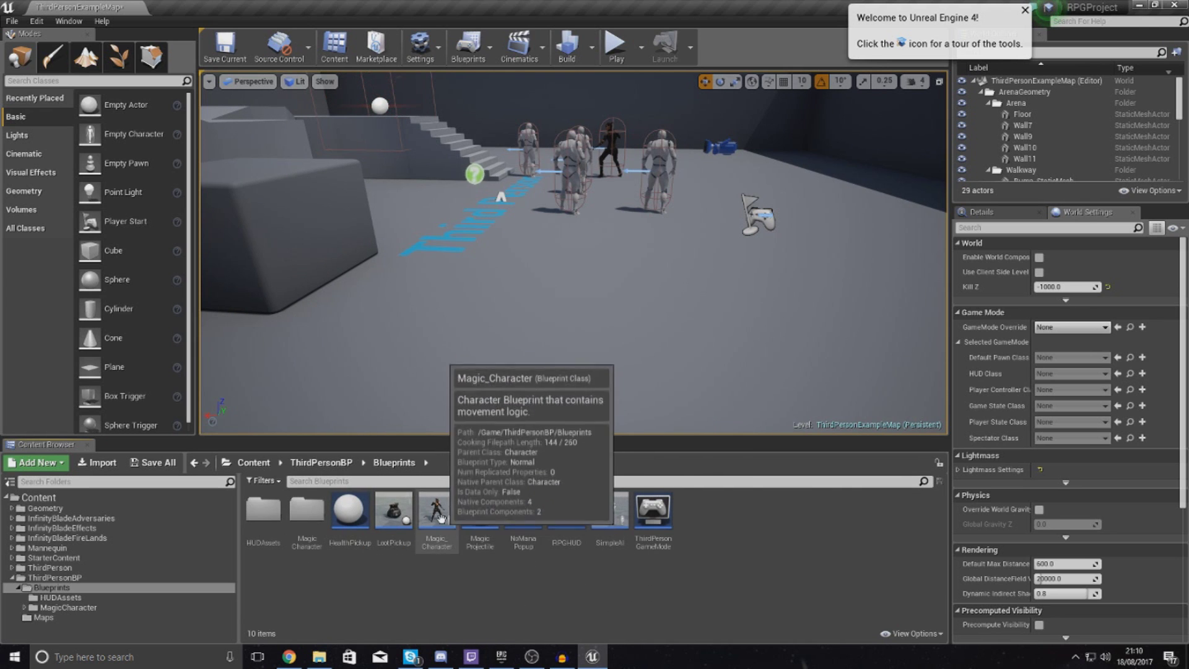
Create a folder named SwordCharacter inside the Blueprints folder.
{"action": "right_click", "coordinate": [748, 531]}
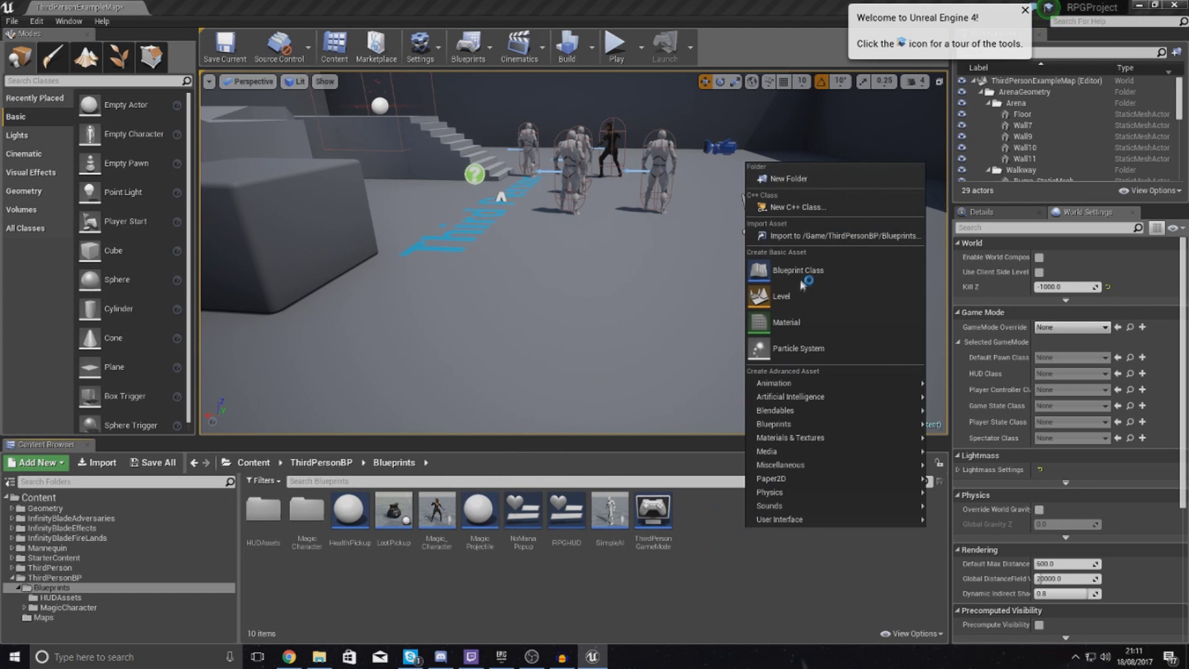
{"action": "left_click", "coordinate": [806, 181]}
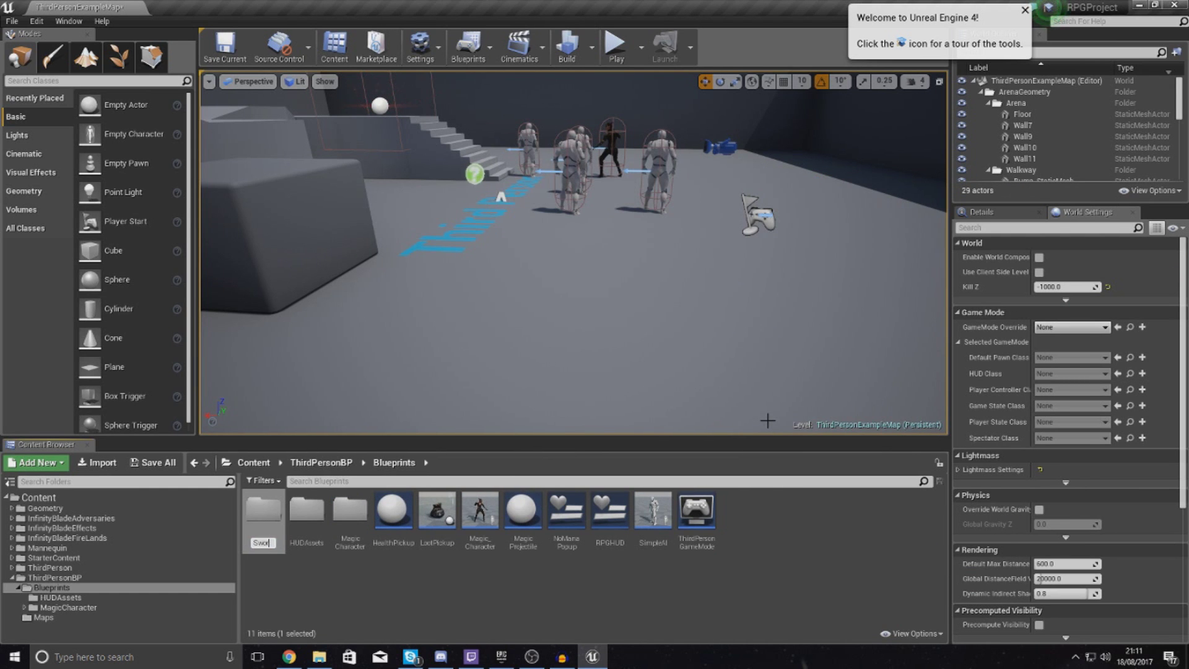
{"action": "key", "text": "Return"}
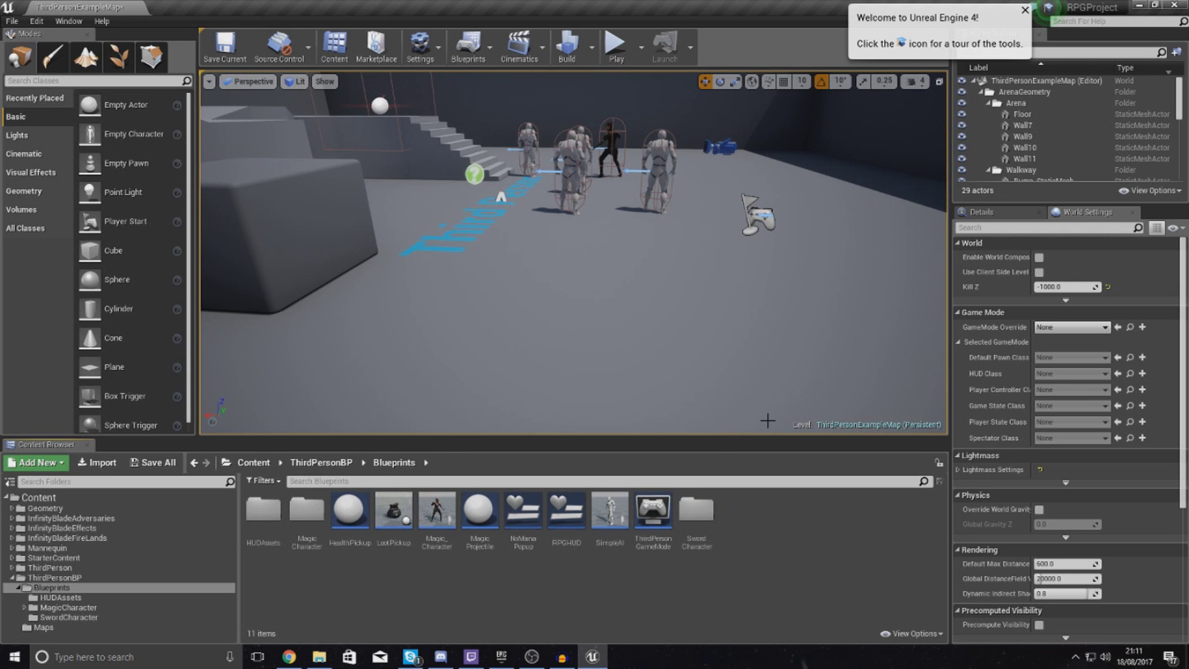
Create an Animations subfolder inside the SwordCharacter folder.
{"action": "double_click", "coordinate": [697, 511]}
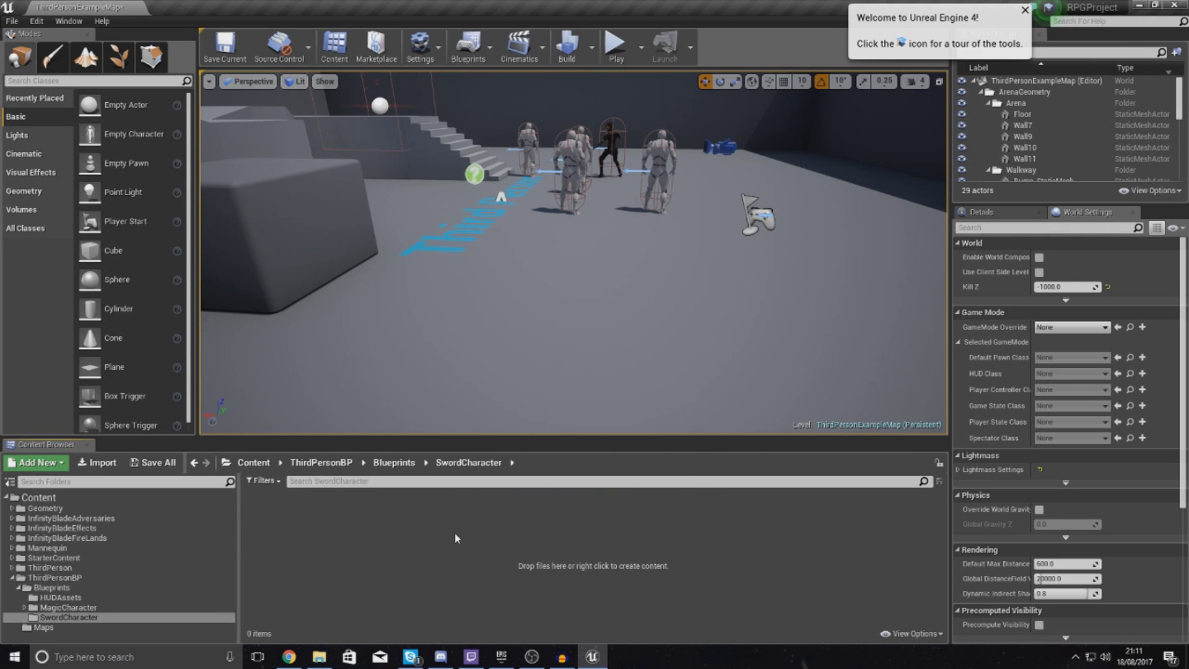
{"action": "right_click", "coordinate": [459, 538]}
{"action": "left_click", "coordinate": [532, 184]}
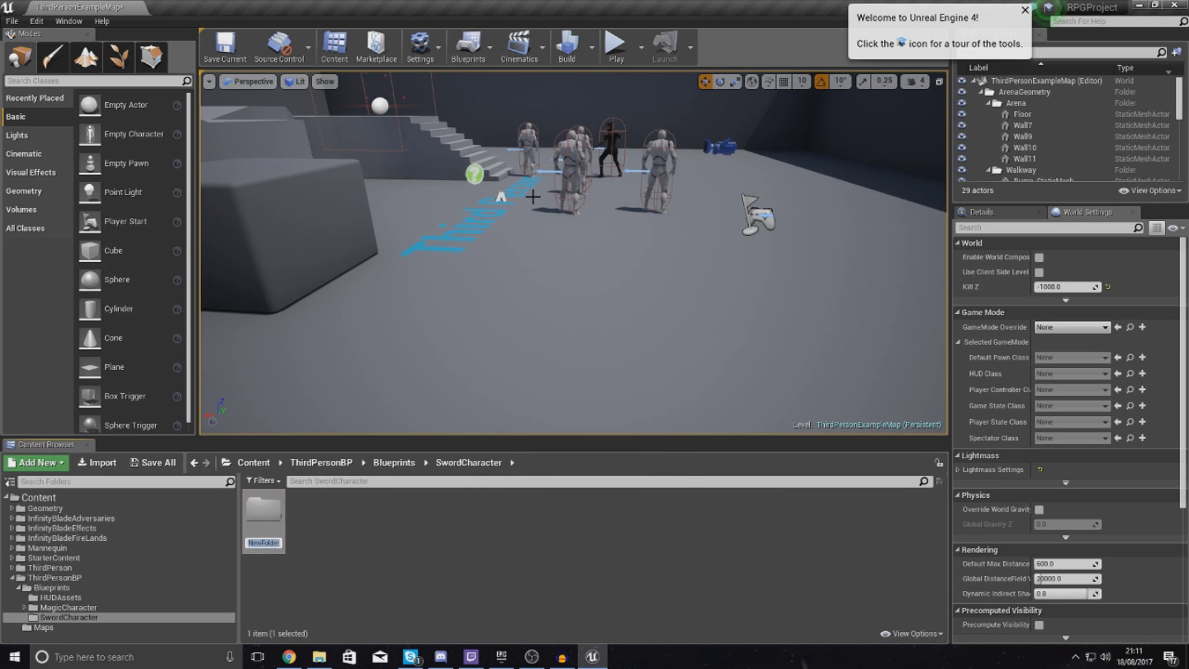
{"action": "type", "text": "Animations"}
{"action": "key", "text": "Return"}
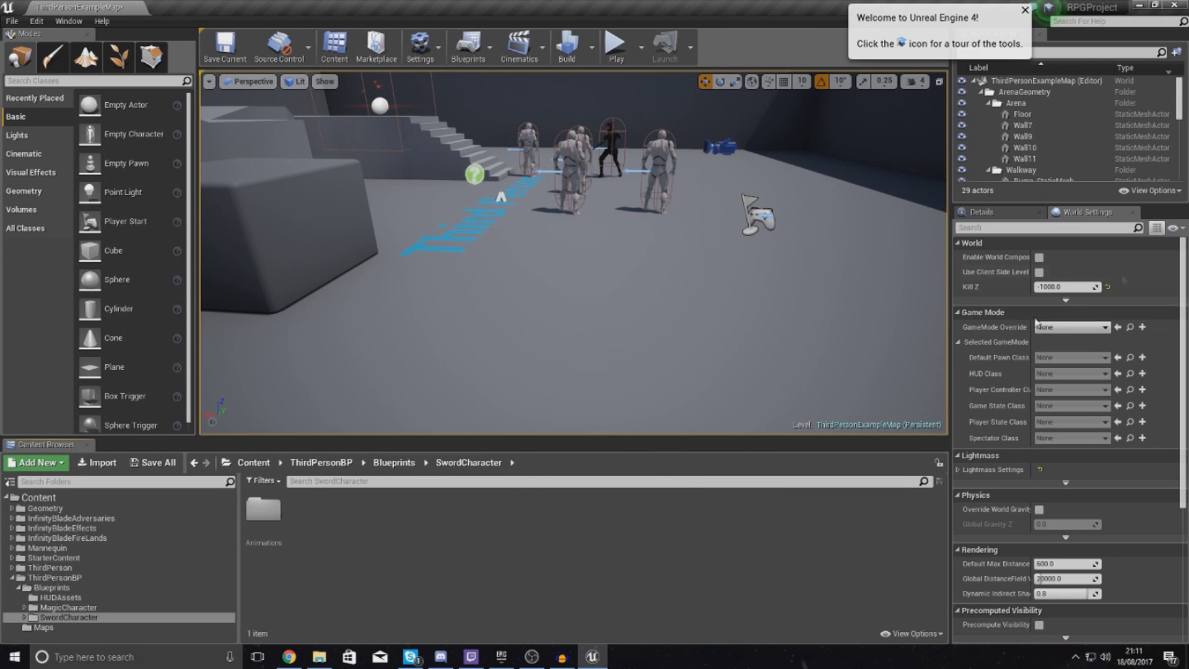
Import the Paladin_Character FBX from the Melee Characer folder into SwordCharacter as a skeletal mesh, with Skeleton left at None.
{"action": "key", "text": "alt+Tab"}
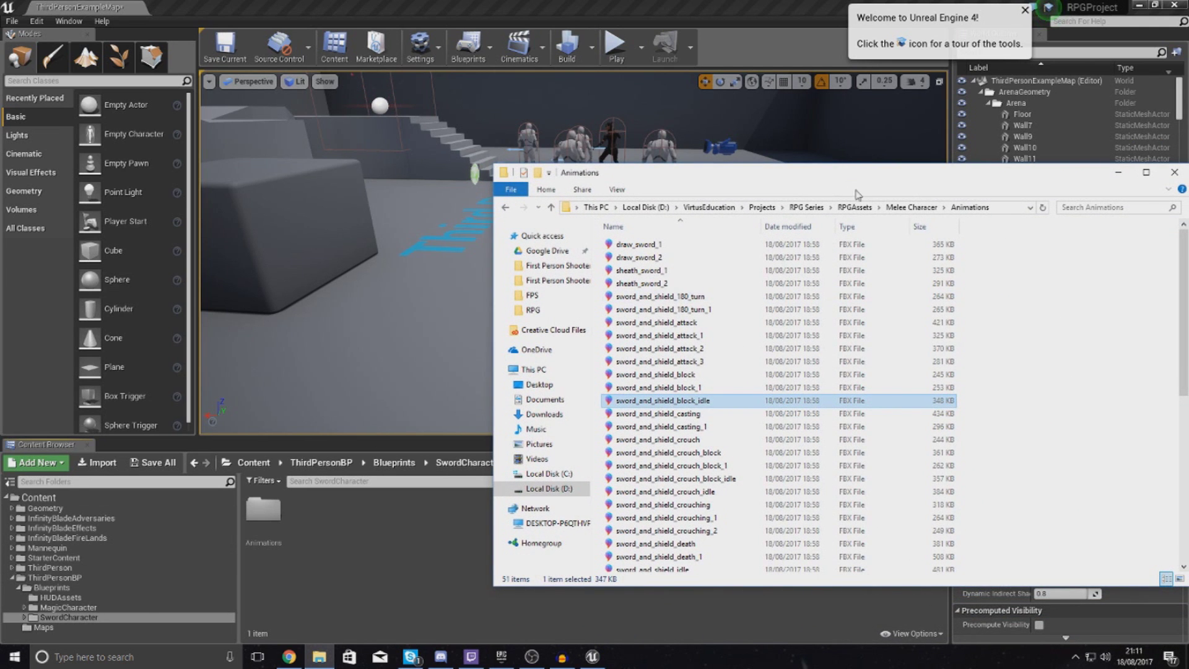
{"action": "left_click", "coordinate": [886, 208]}
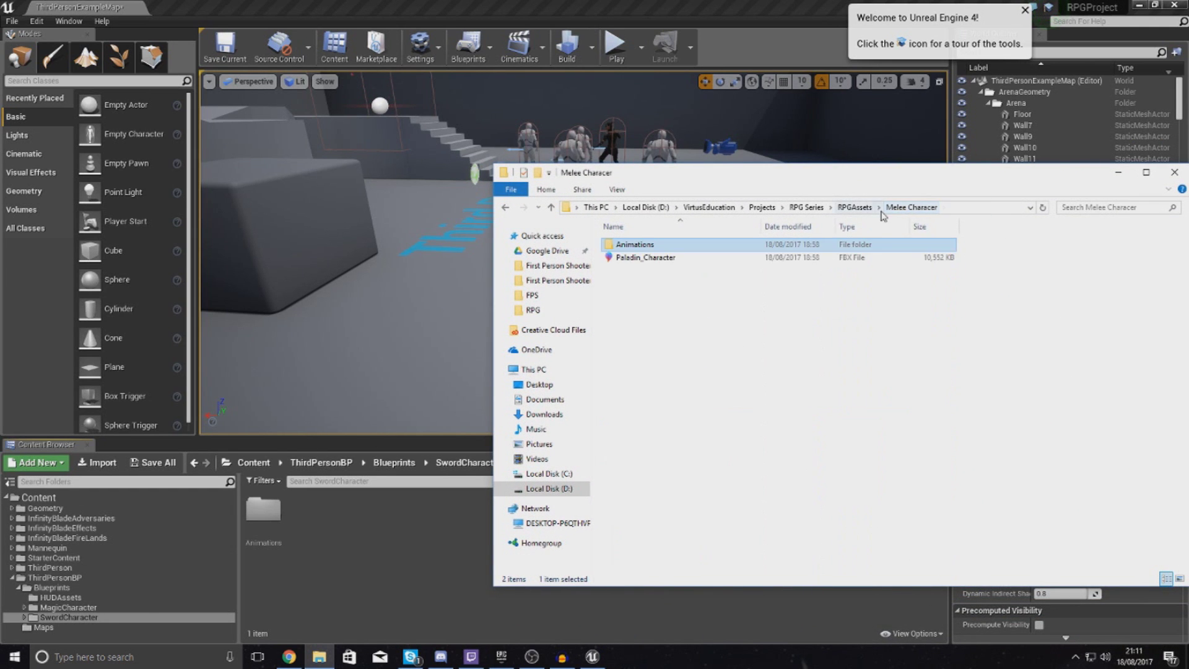
{"action": "left_click", "coordinate": [644, 260]}
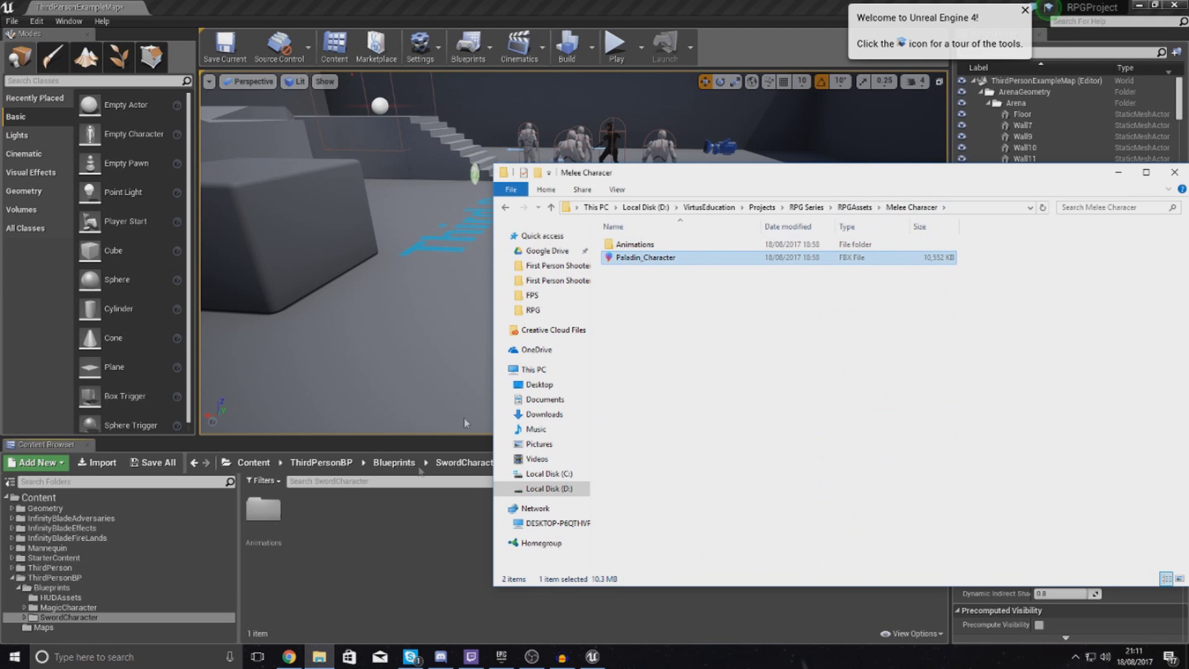
{"action": "left_click_drag", "start_coordinate": [311, 560], "coordinate": [311, 561]}
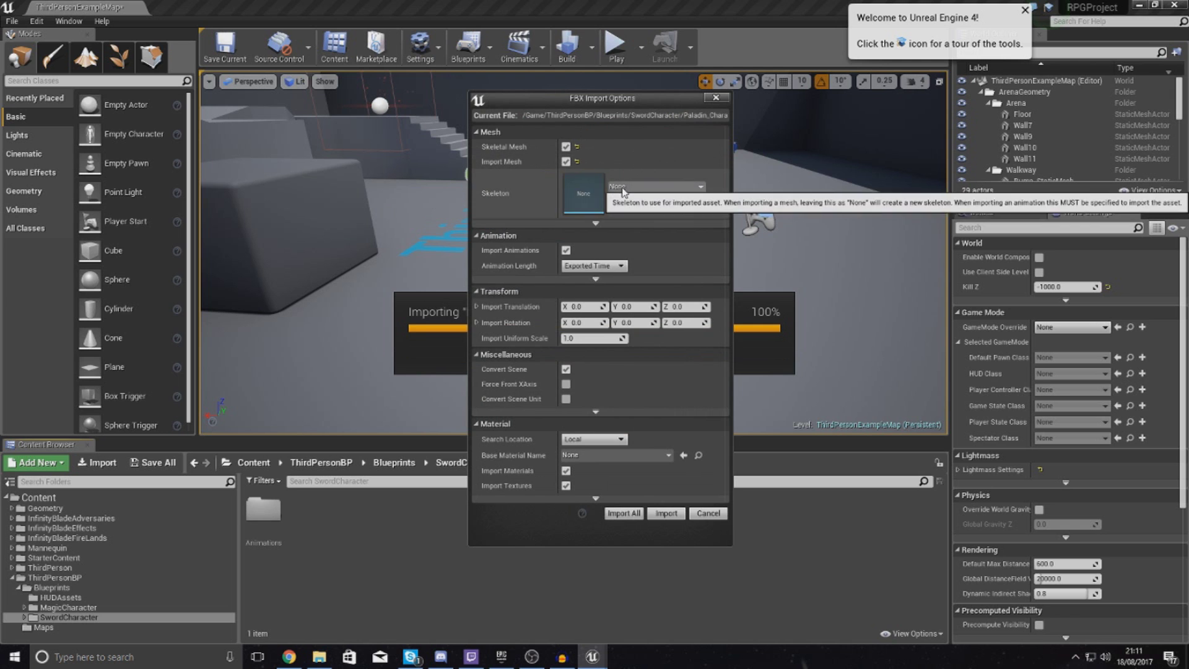
{"action": "left_click", "coordinate": [626, 187]}
{"action": "left_click", "coordinate": [635, 196]}
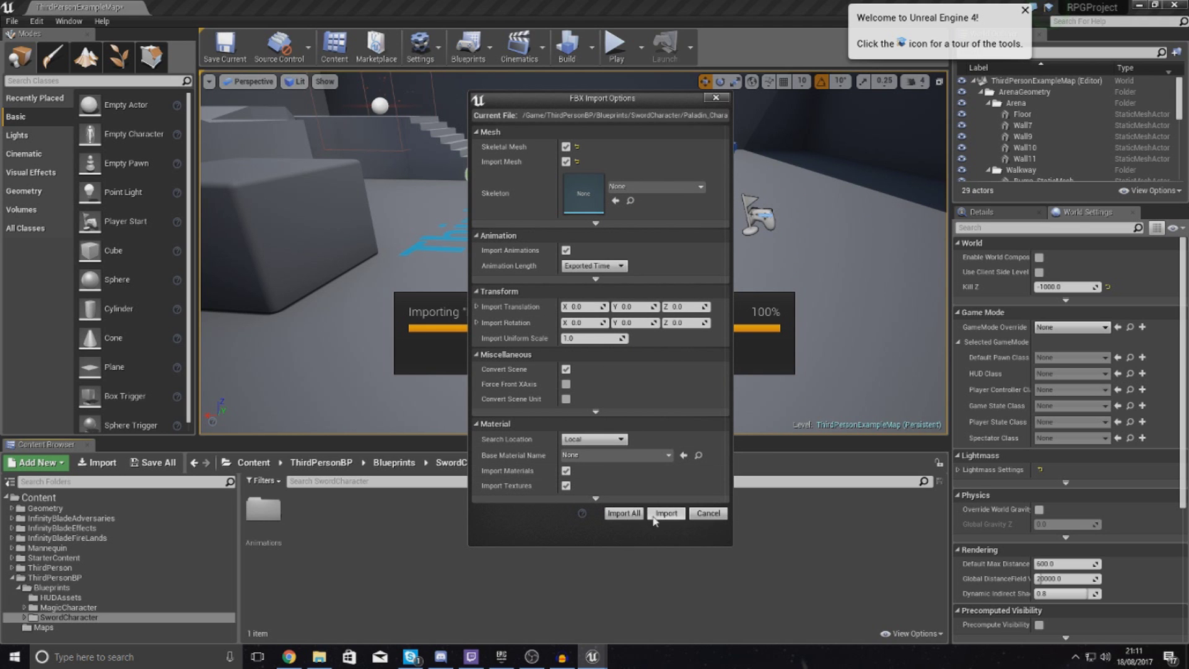
{"action": "left_click", "coordinate": [622, 513]}
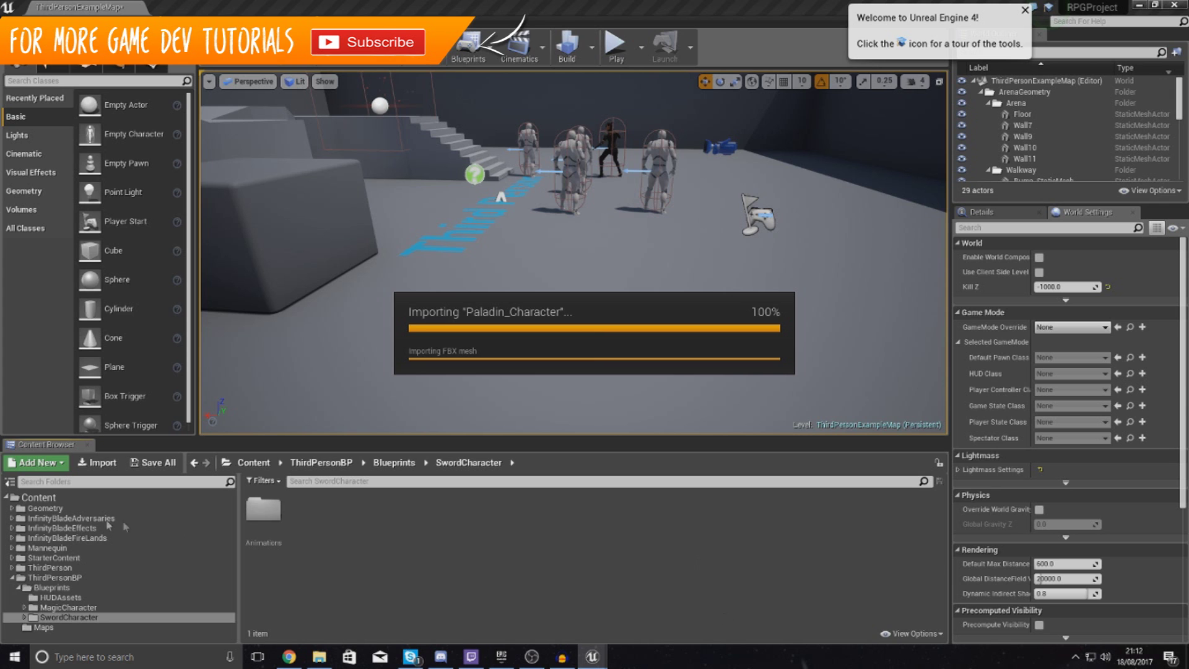
Check the Melee Characer source folder in File Explorer, and close the FBX import message log in the editor.
{"action": "left_click", "coordinate": [319, 656]}
{"action": "mouse_move", "coordinate": [653, 251]}
{"action": "left_mouse_down"}
{"action": "mouse_move", "coordinate": [700, 243]}
{"action": "mouse_move", "coordinate": [700, 232]}
{"action": "mouse_move", "coordinate": [647, 251]}
{"action": "left_mouse_up"}
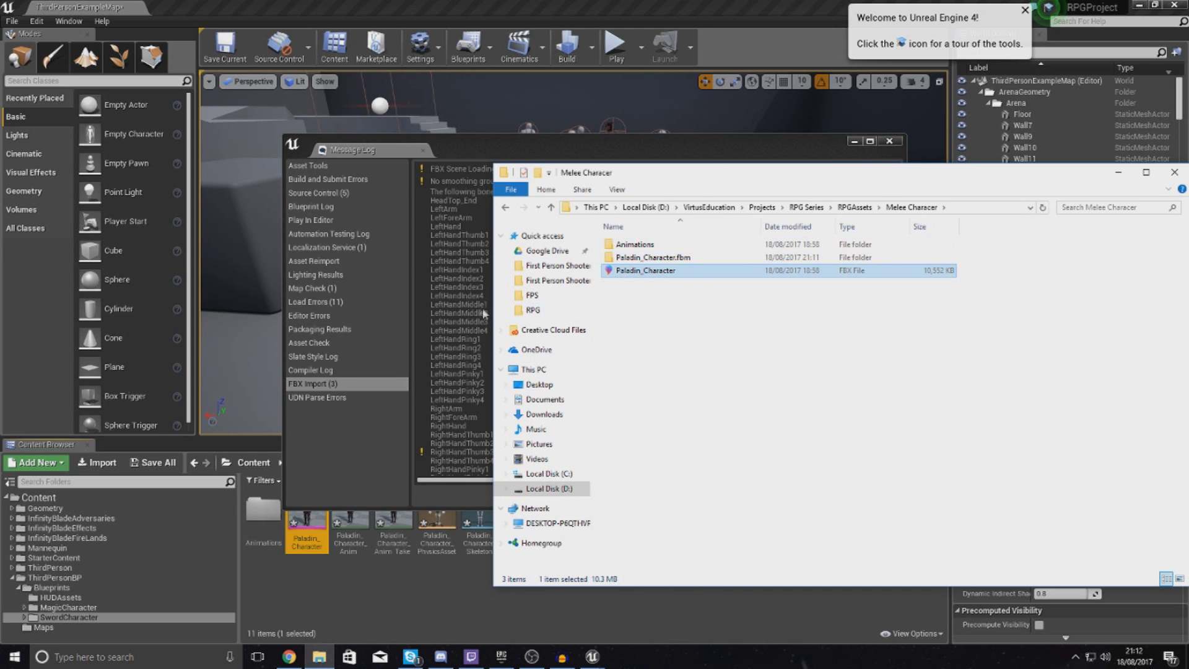
{"action": "double_click", "coordinate": [656, 245]}
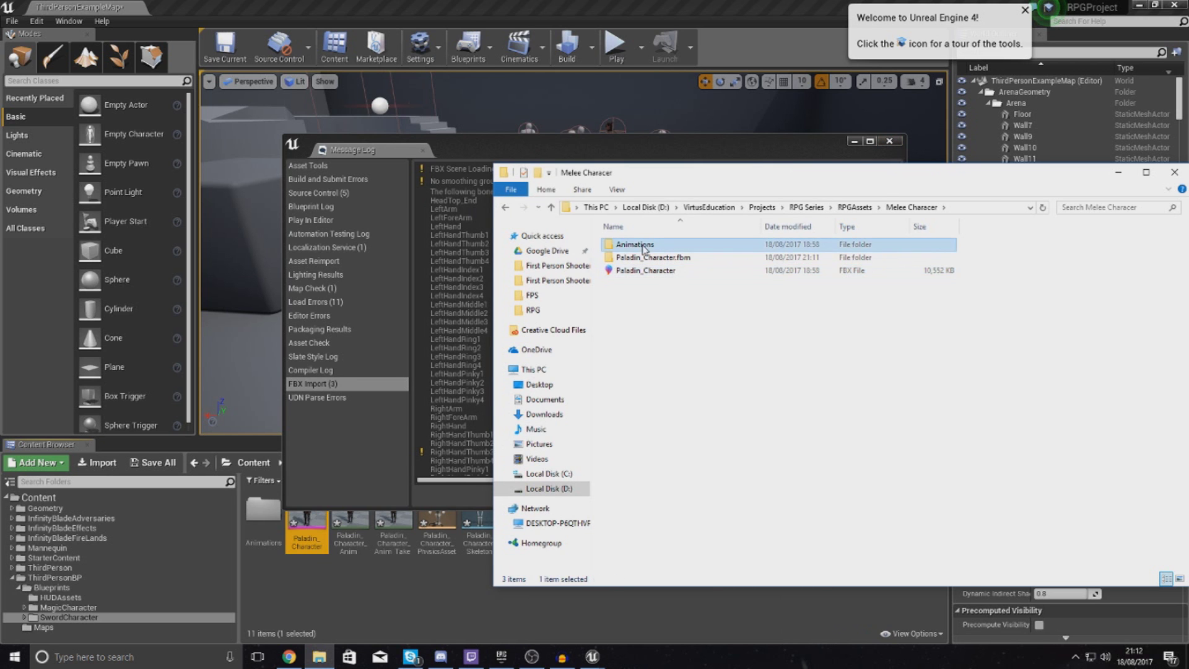
{"action": "left_click", "coordinate": [706, 152]}
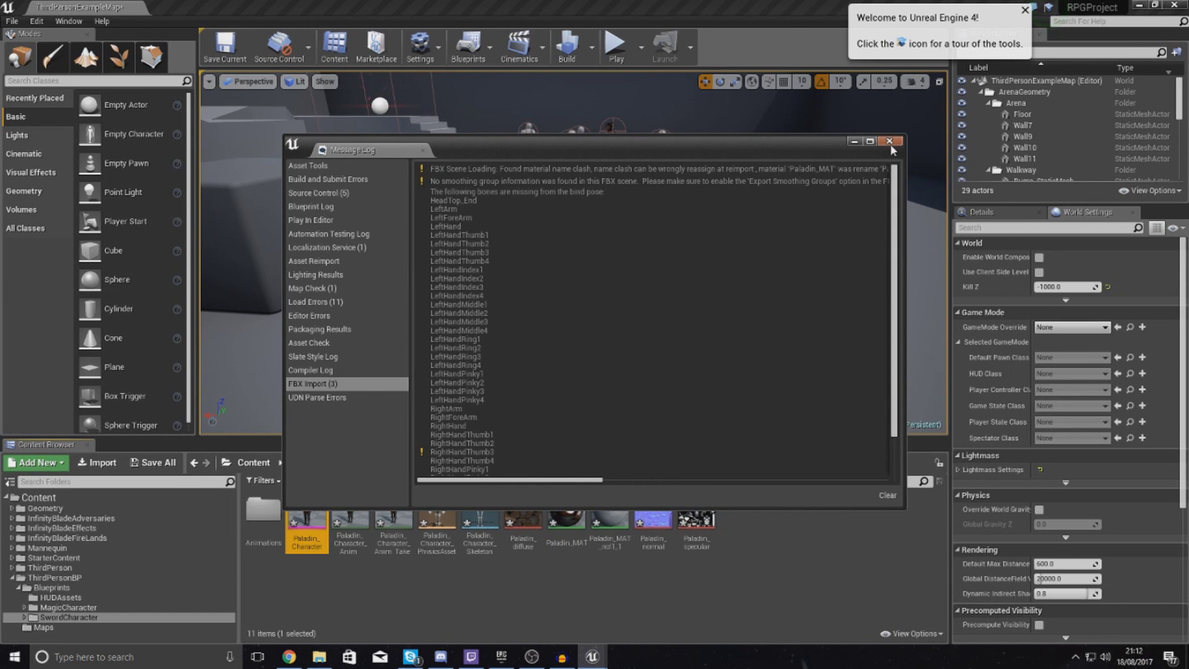
{"action": "left_click", "coordinate": [890, 142]}
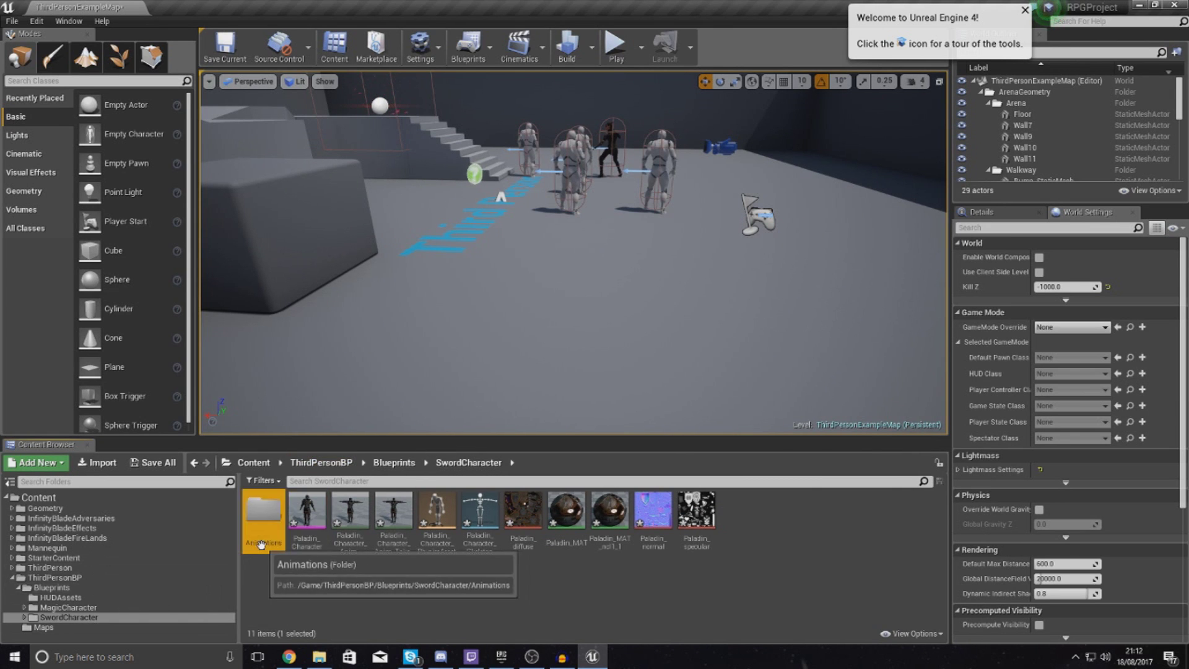
Open the imported Paladin_Character skeletal mesh from the SwordCharacter folder and inspect it from the front and back.
{"action": "double_click", "coordinate": [263, 511]}
{"action": "left_click", "coordinate": [67, 618]}
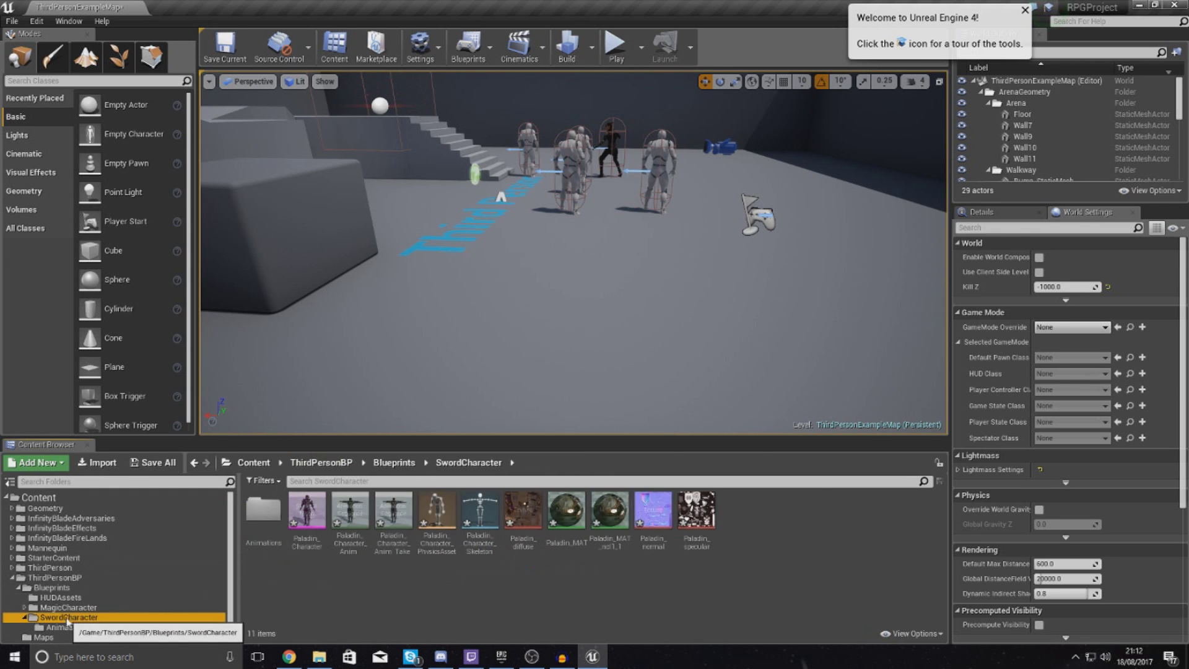
{"action": "double_click", "coordinate": [316, 519]}
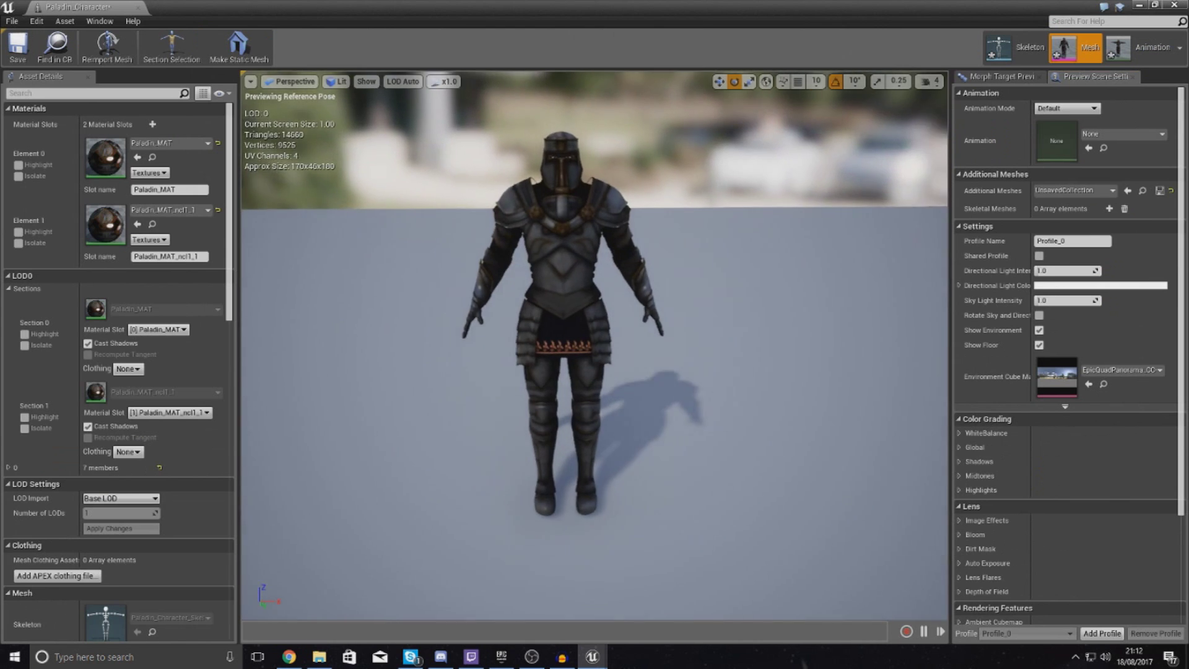
{"action": "left_click_drag", "start_coordinate": [594, 347], "coordinate": [387, 344]}
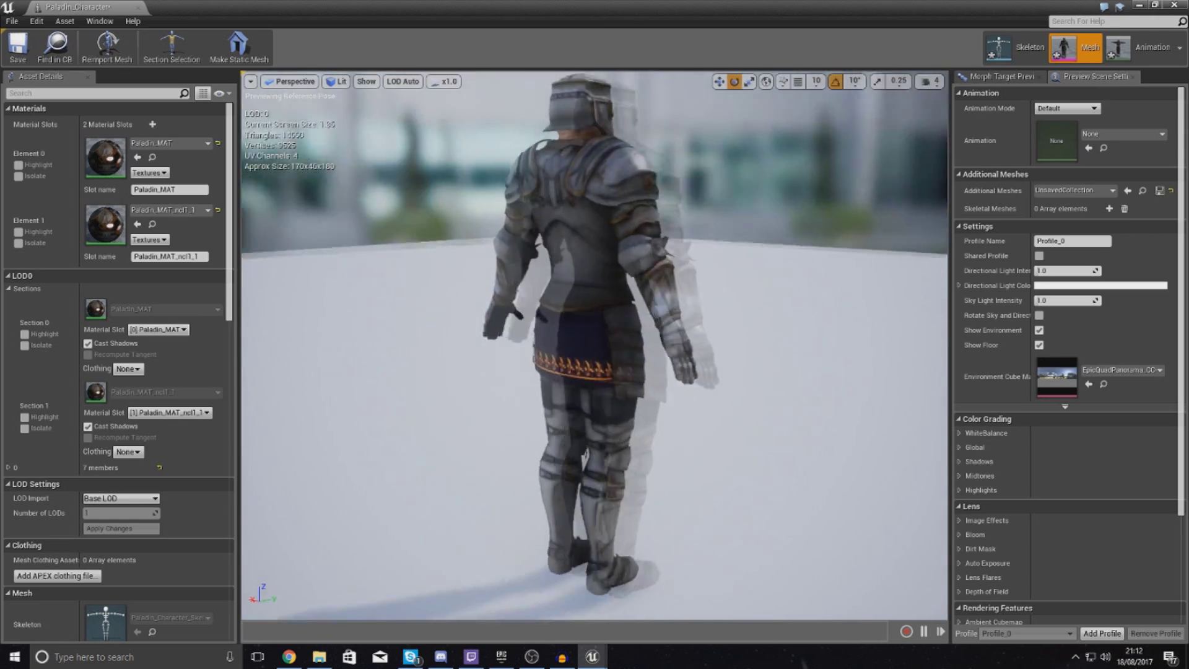
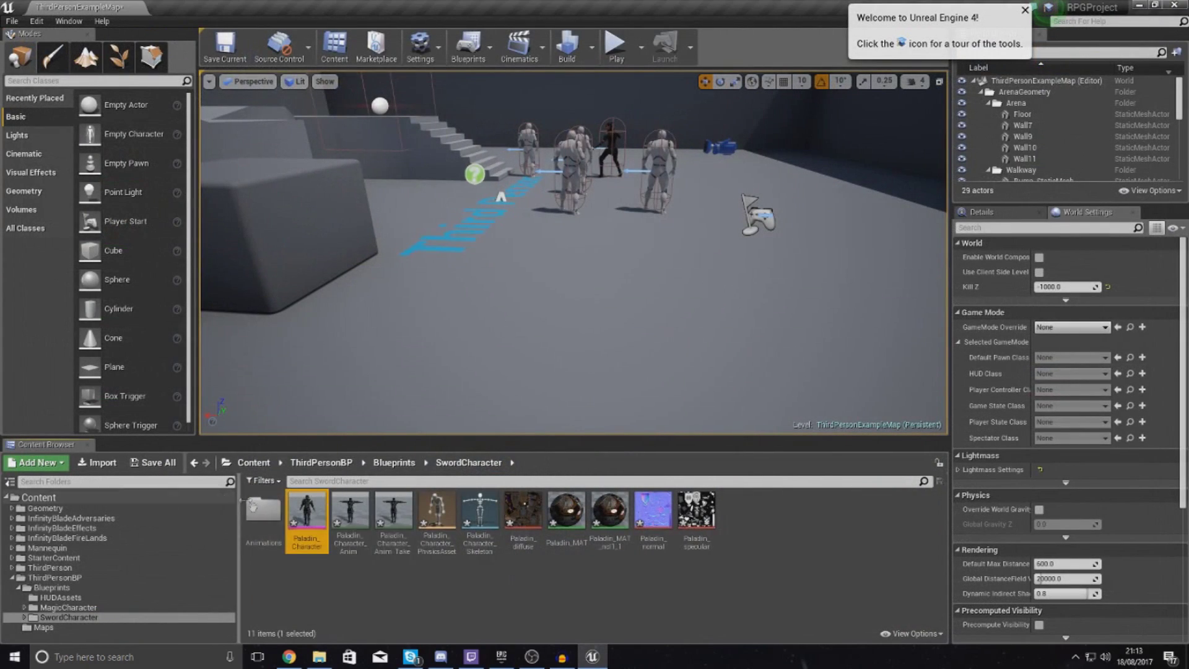
Import all the FBX files from the Melee Characer Animations folder into SwordCharacter's Animations folder, using Paladin_Character_Skeleton as the skeleton.
{"action": "double_click", "coordinate": [251, 516]}
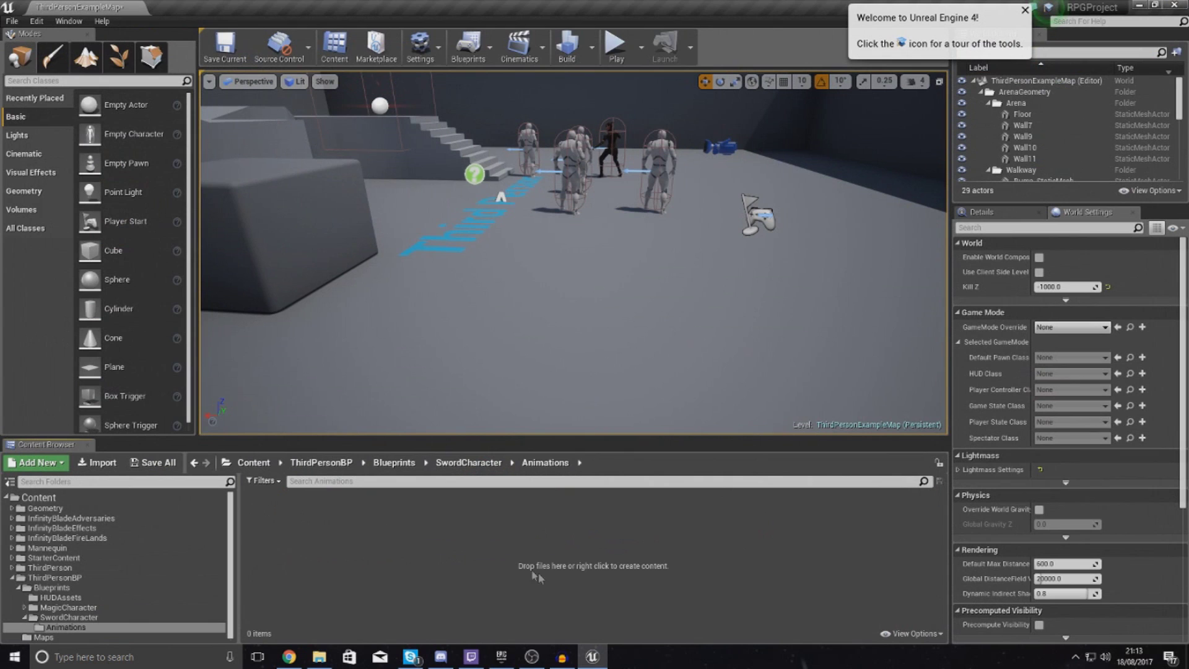
{"action": "left_click", "coordinate": [322, 655]}
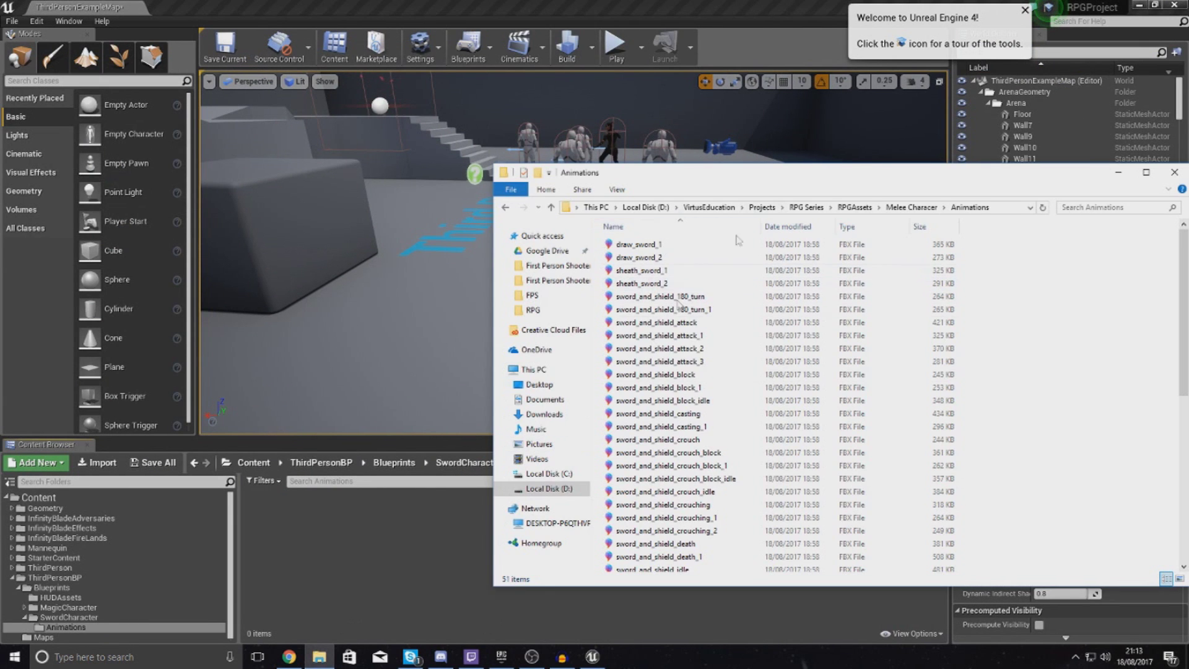
{"action": "left_click", "coordinate": [657, 323]}
{"action": "key", "text": "ctrl+a"}
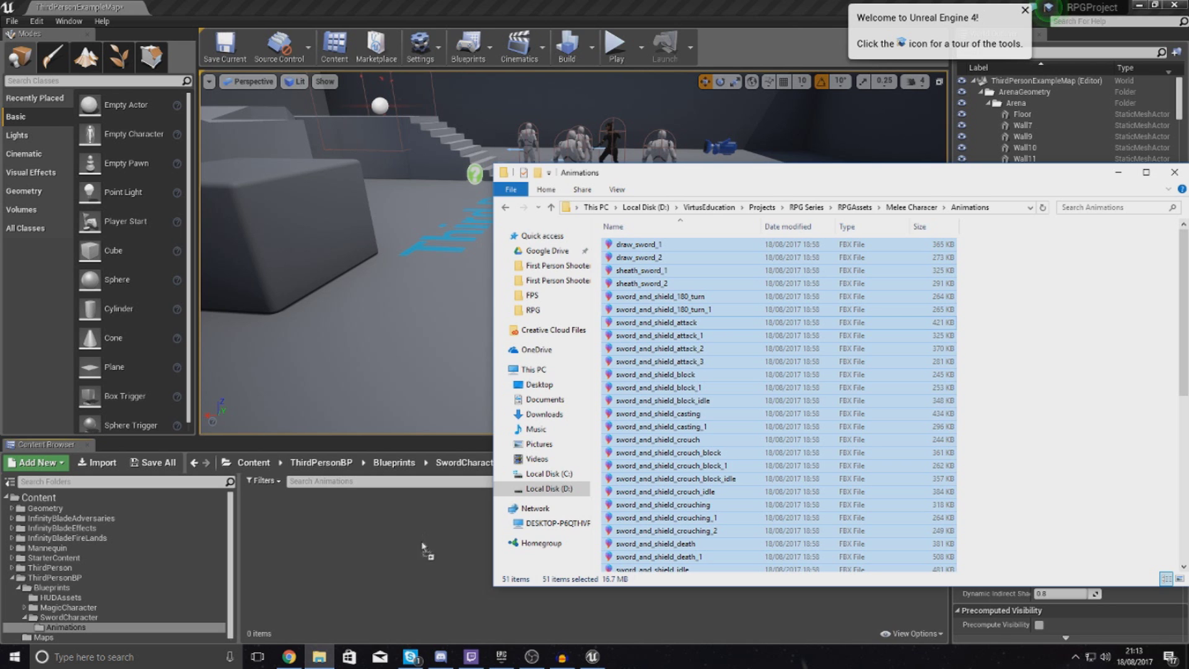
{"action": "left_click_drag", "start_coordinate": [423, 549], "coordinate": [424, 549]}
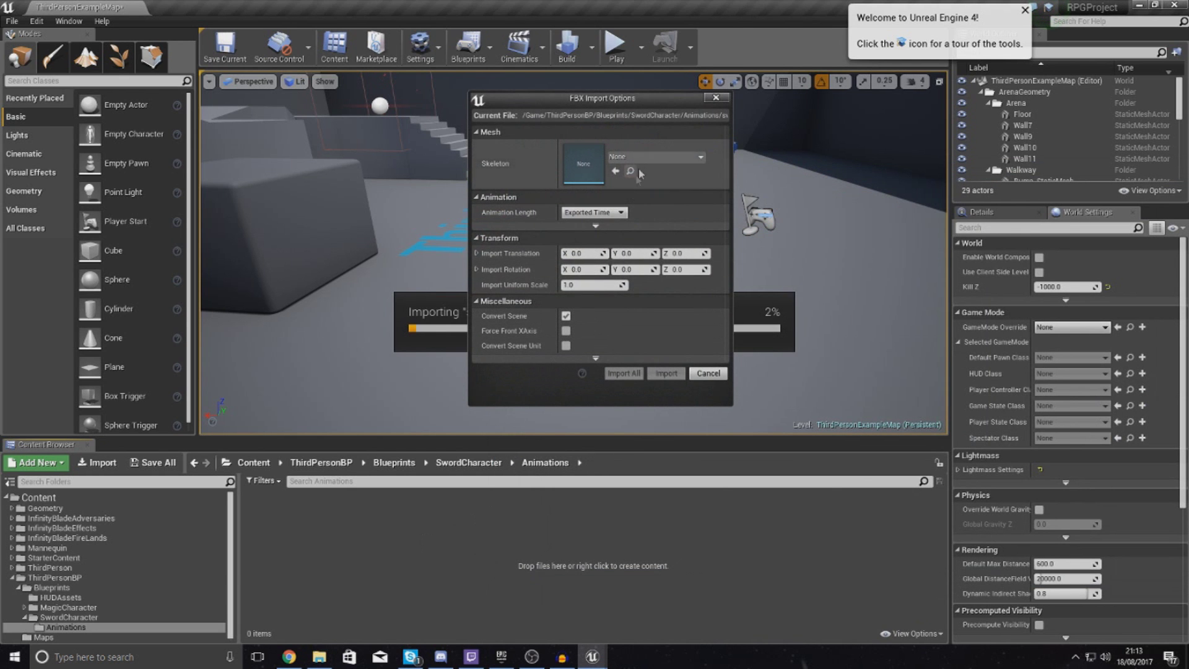
{"action": "left_click", "coordinate": [657, 157]}
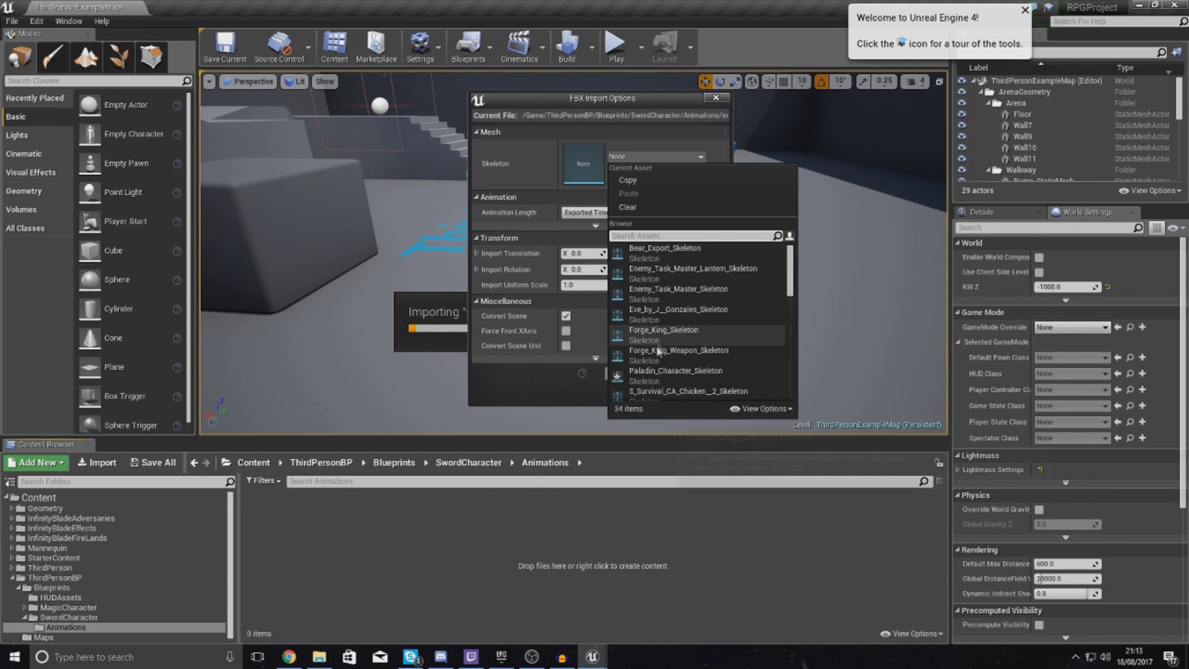
{"action": "left_click", "coordinate": [676, 375]}
{"action": "left_click", "coordinate": [625, 380]}
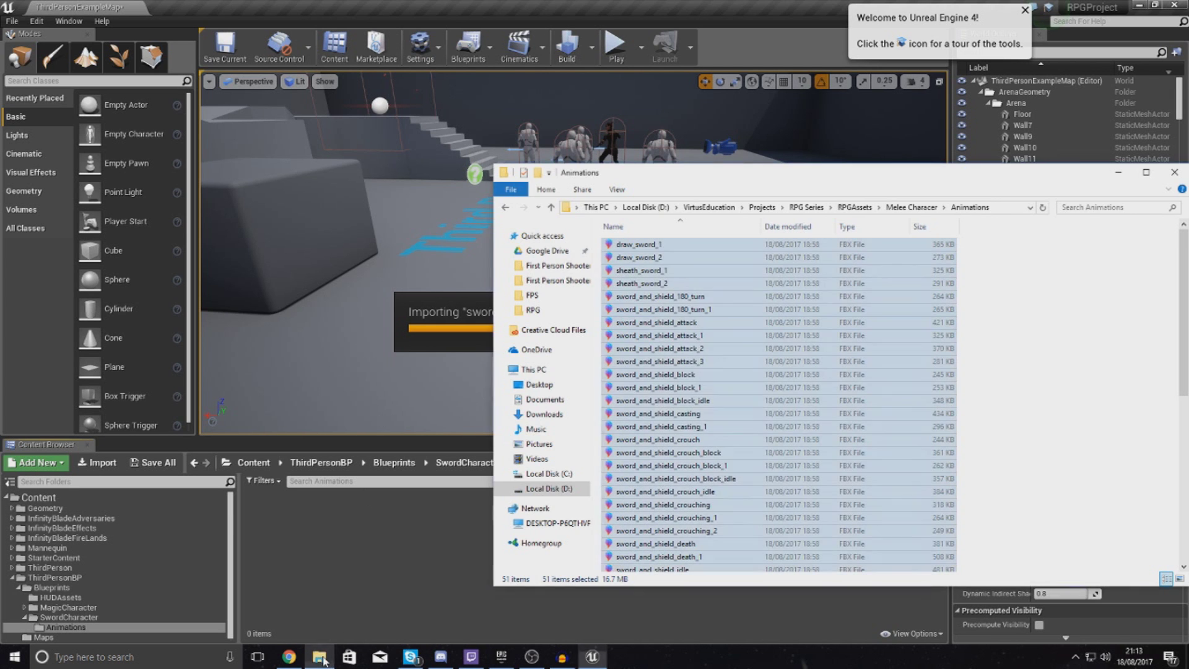
{"action": "left_click", "coordinate": [319, 656]}
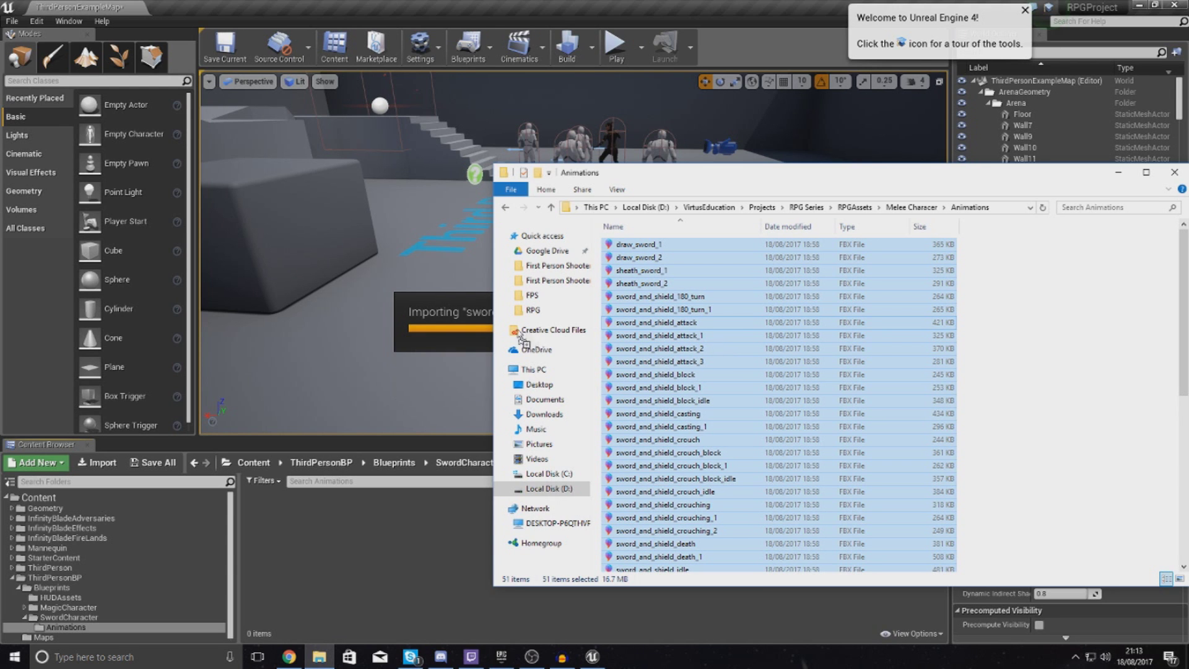
{"action": "left_click", "coordinate": [425, 337]}
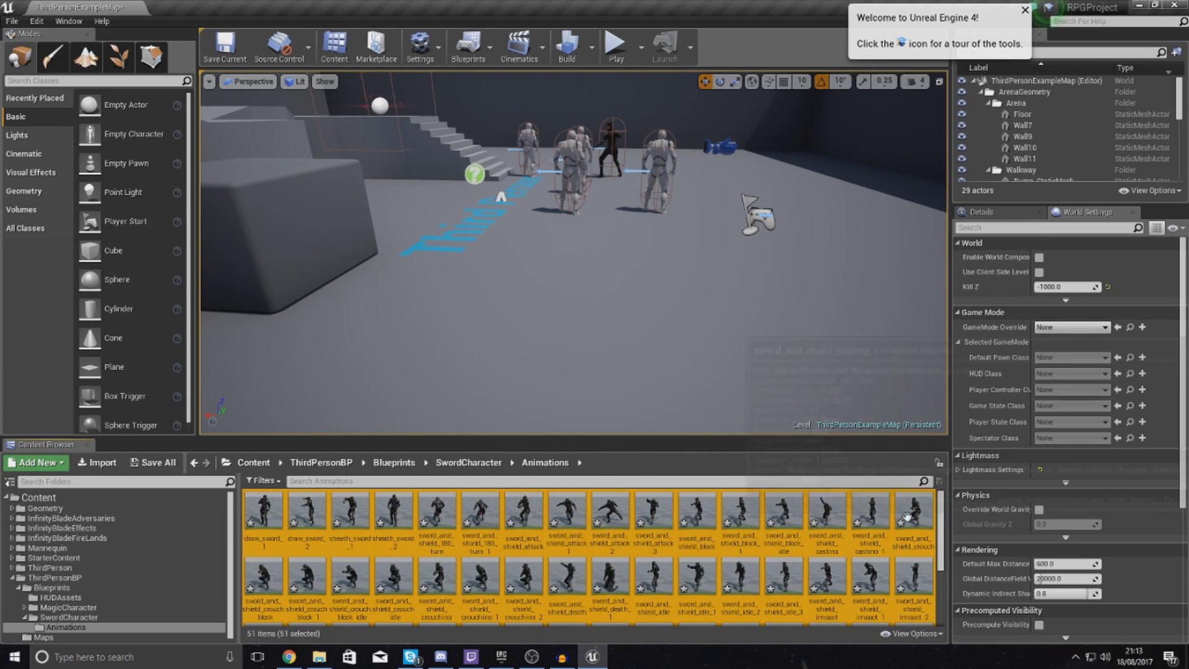
Open the imported sword_and_shield_walk_inPlace animation, inspect its playback on the Paladin from an angle, and close its editor.
{"action": "scroll", "coordinate": [899, 558], "scroll_direction": "down", "scroll_amount": 3}
{"action": "left_click", "coordinate": [915, 593]}
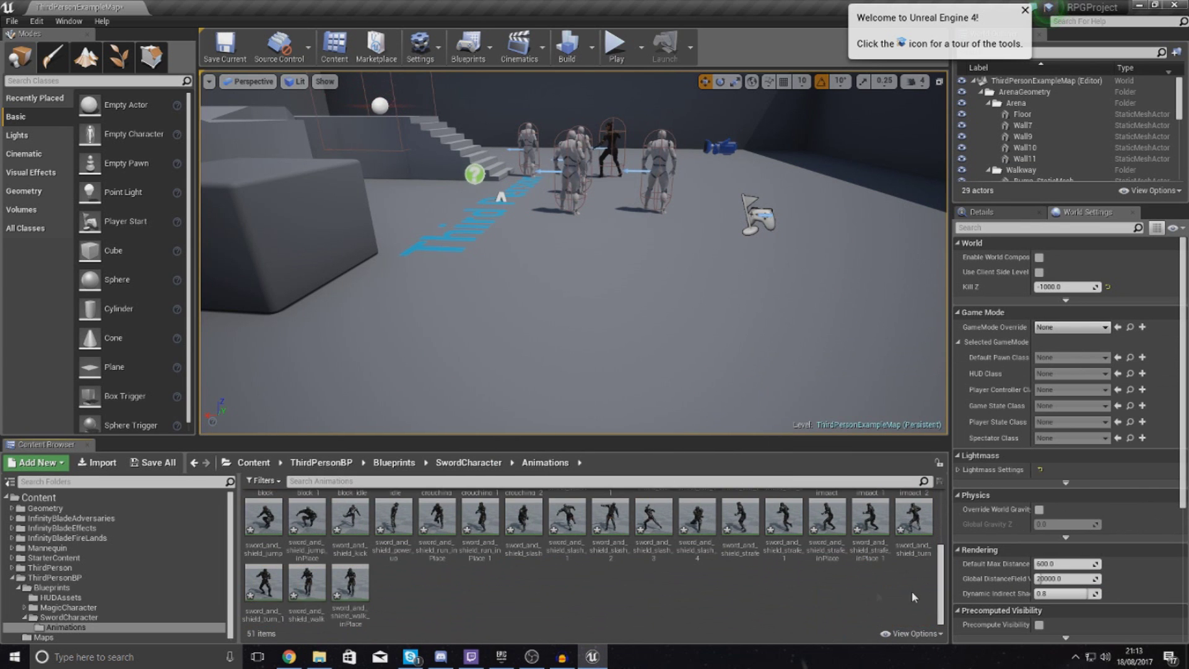
{"action": "mouse_move", "coordinate": [353, 585]}
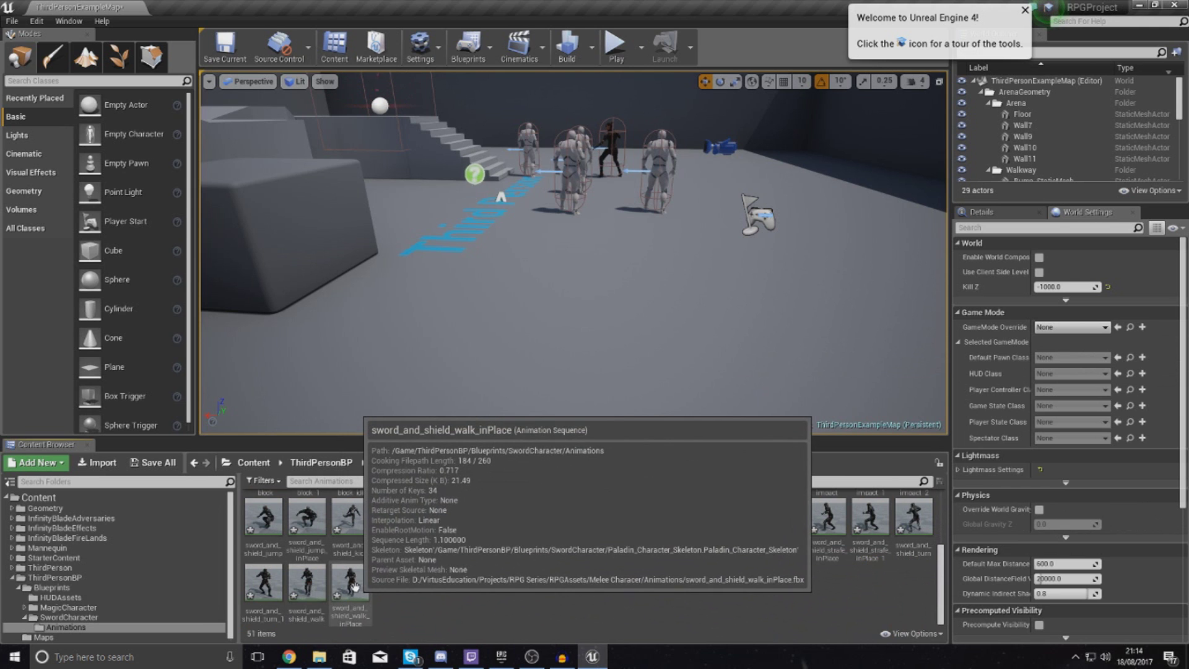
{"action": "left_click", "coordinate": [354, 584]}
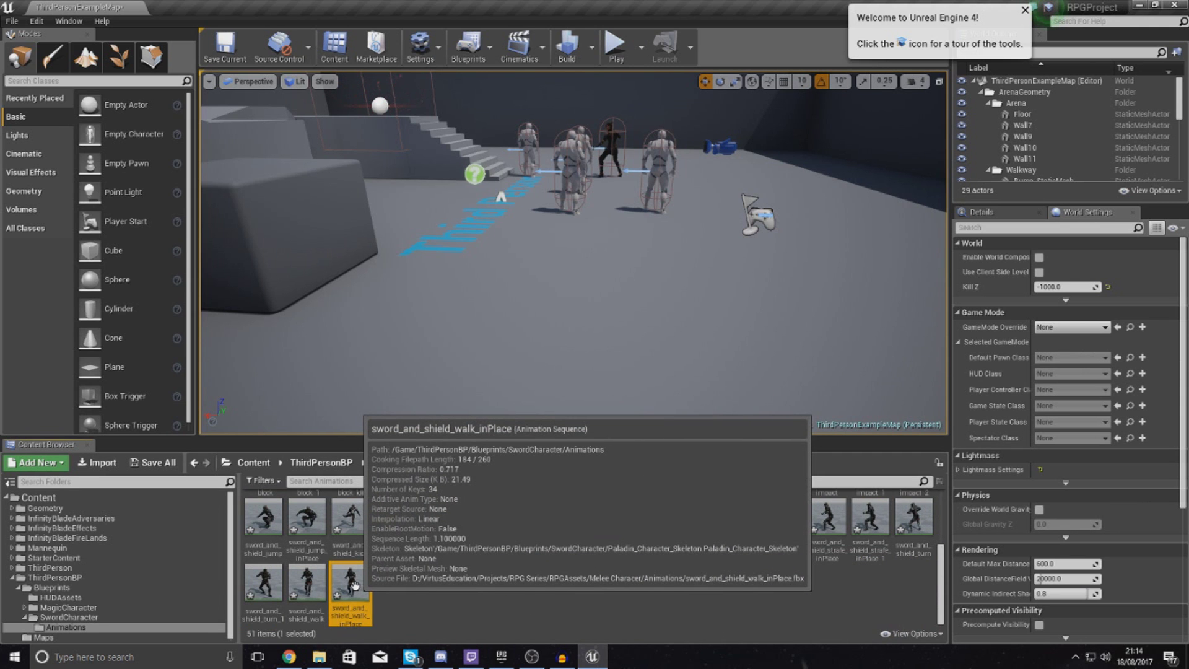
{"action": "double_click", "coordinate": [355, 585]}
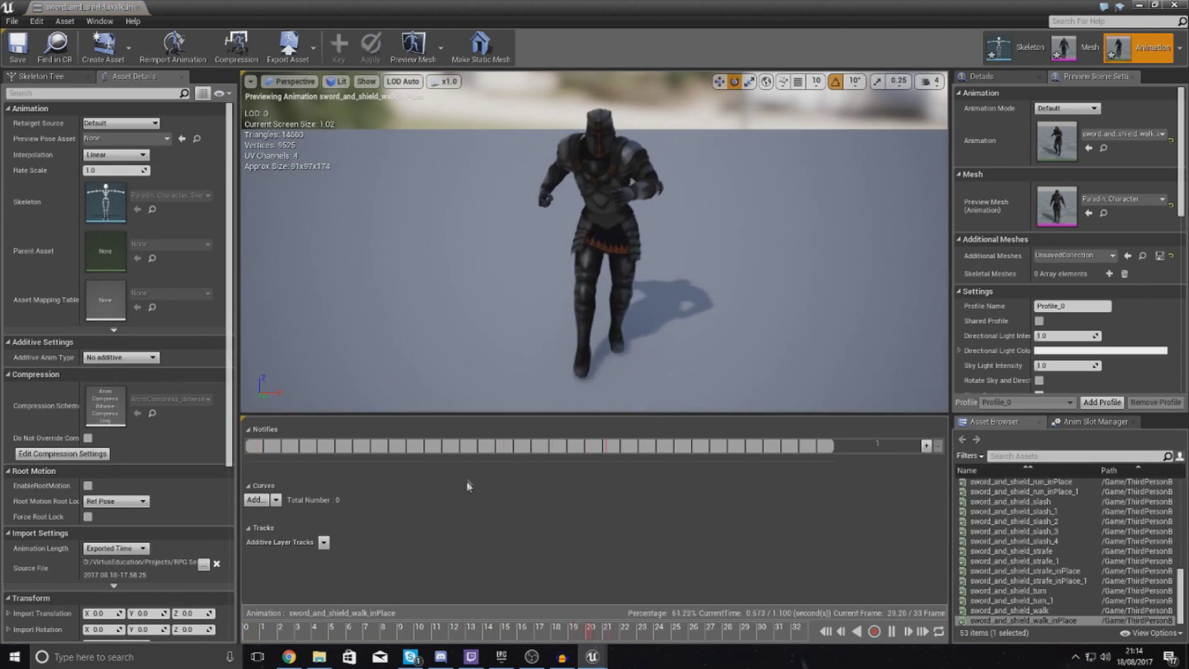
{"action": "left_click_drag", "start_coordinate": [557, 260], "coordinate": [459, 257]}
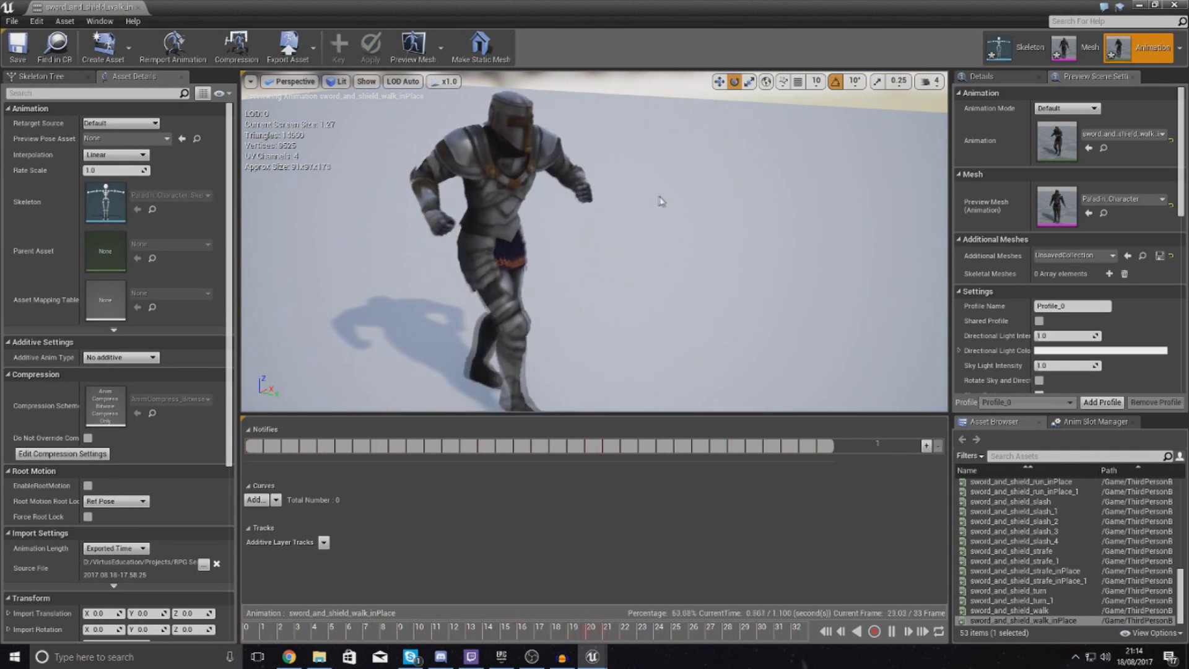
{"action": "left_click", "coordinate": [591, 229]}
{"action": "left_click", "coordinate": [619, 229]}
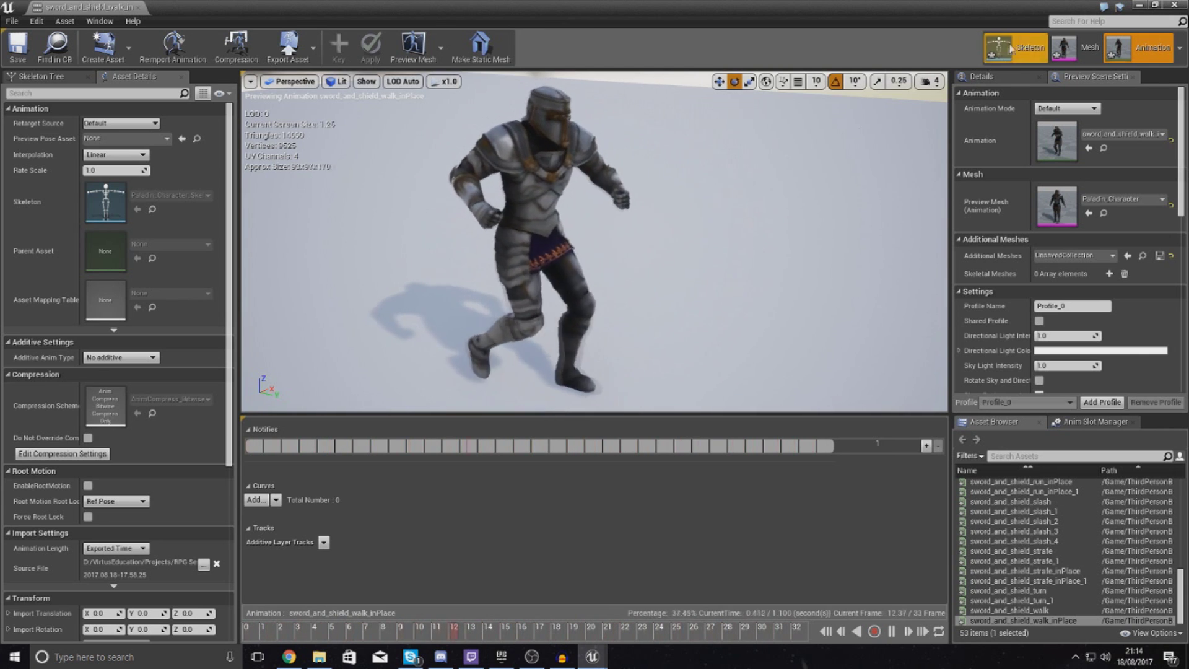
{"action": "left_click", "coordinate": [1177, 5]}
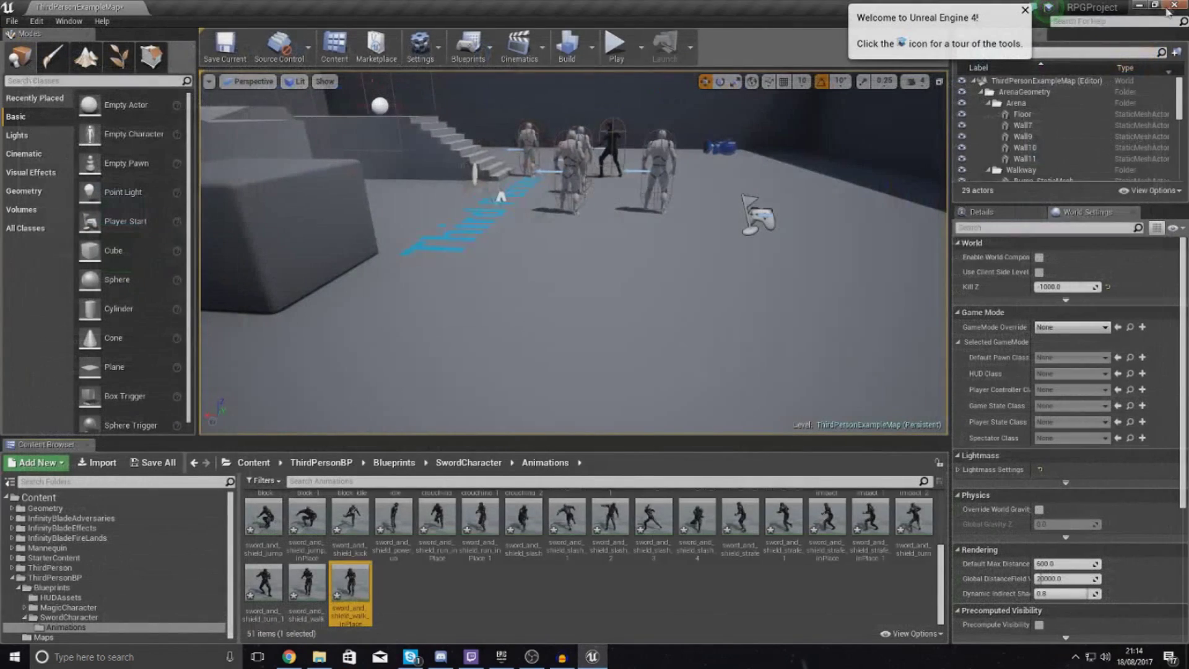
Duplicate the Magic_Character blueprint in the Blueprints folder and name the copy Sword_Character.
{"action": "left_click", "coordinate": [76, 619]}
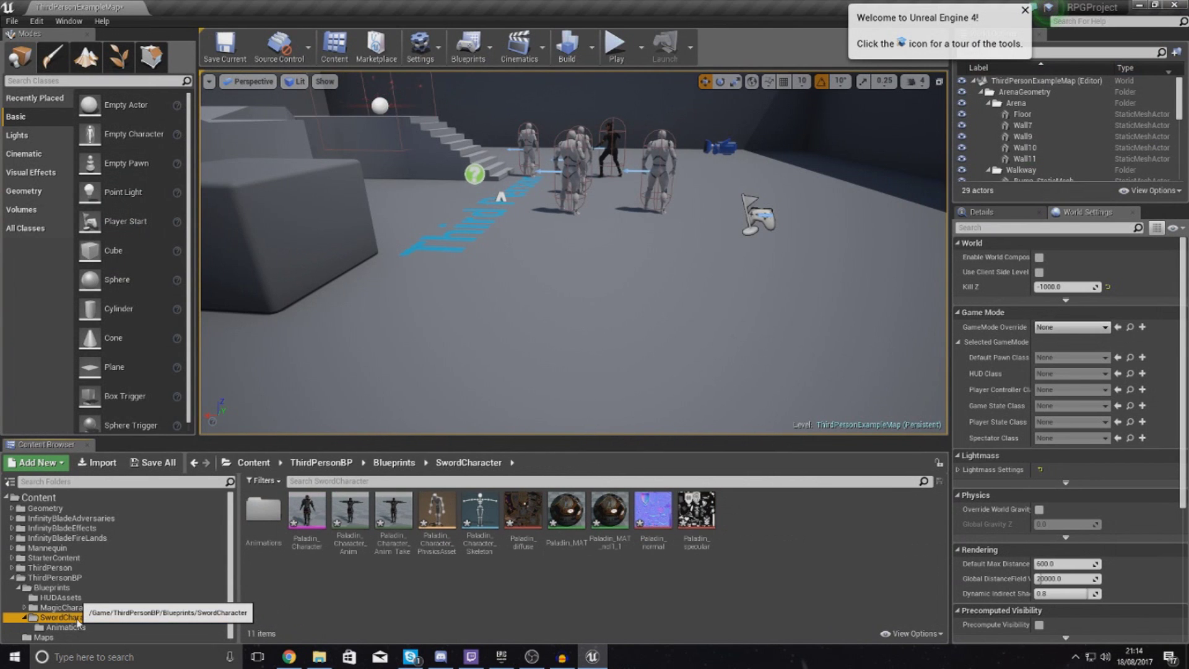
{"action": "left_click", "coordinate": [61, 607]}
{"action": "left_click", "coordinate": [52, 588]}
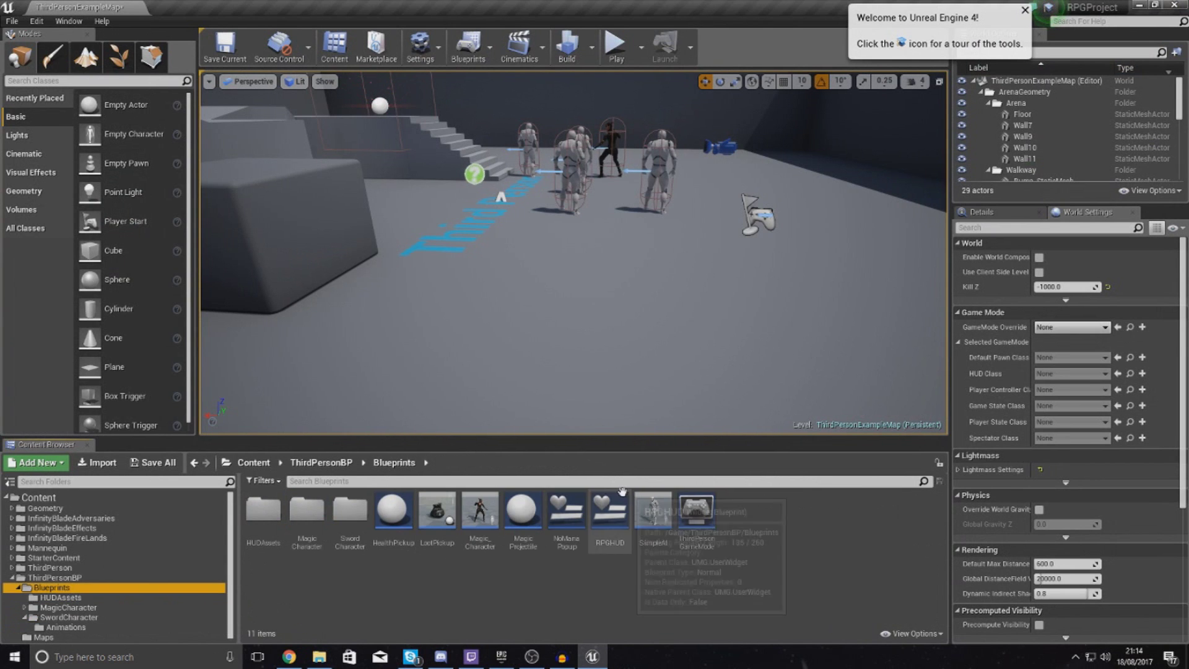
{"action": "right_click", "coordinate": [483, 527]}
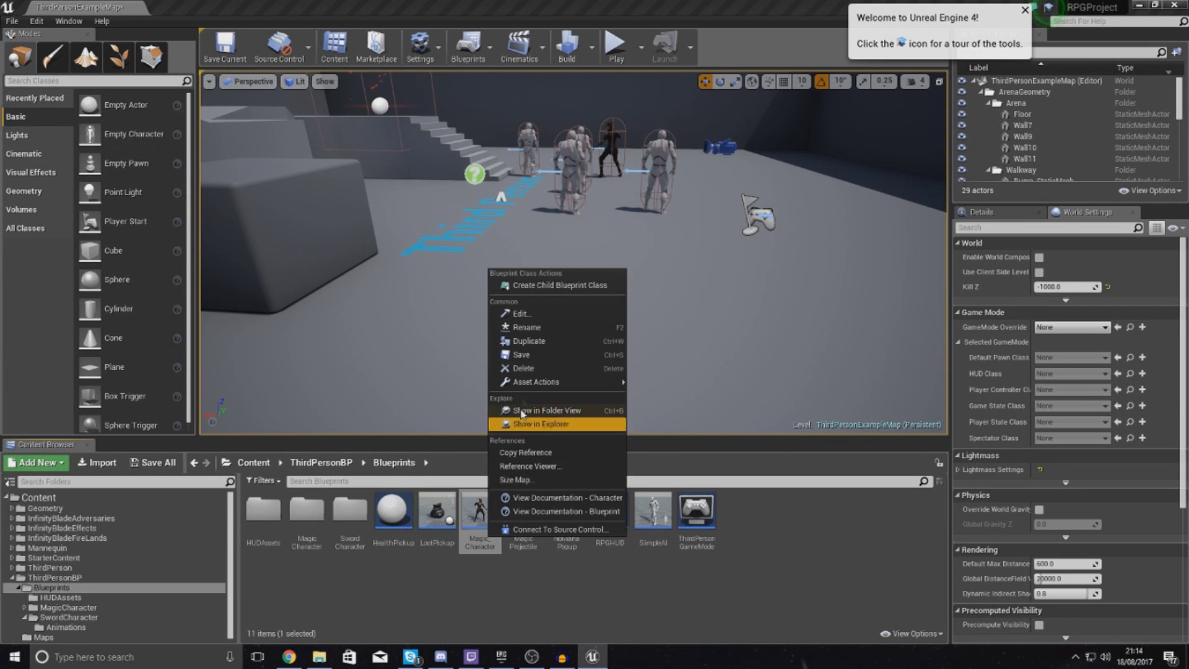
{"action": "left_click", "coordinate": [549, 342]}
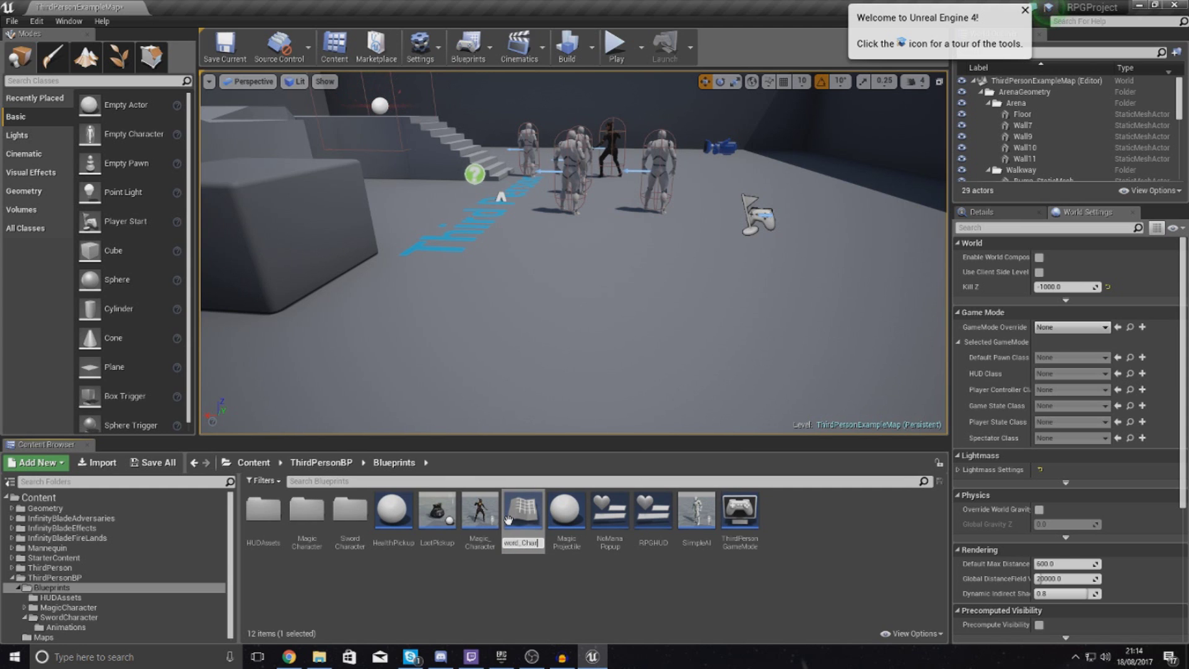
{"action": "key", "text": "Return"}
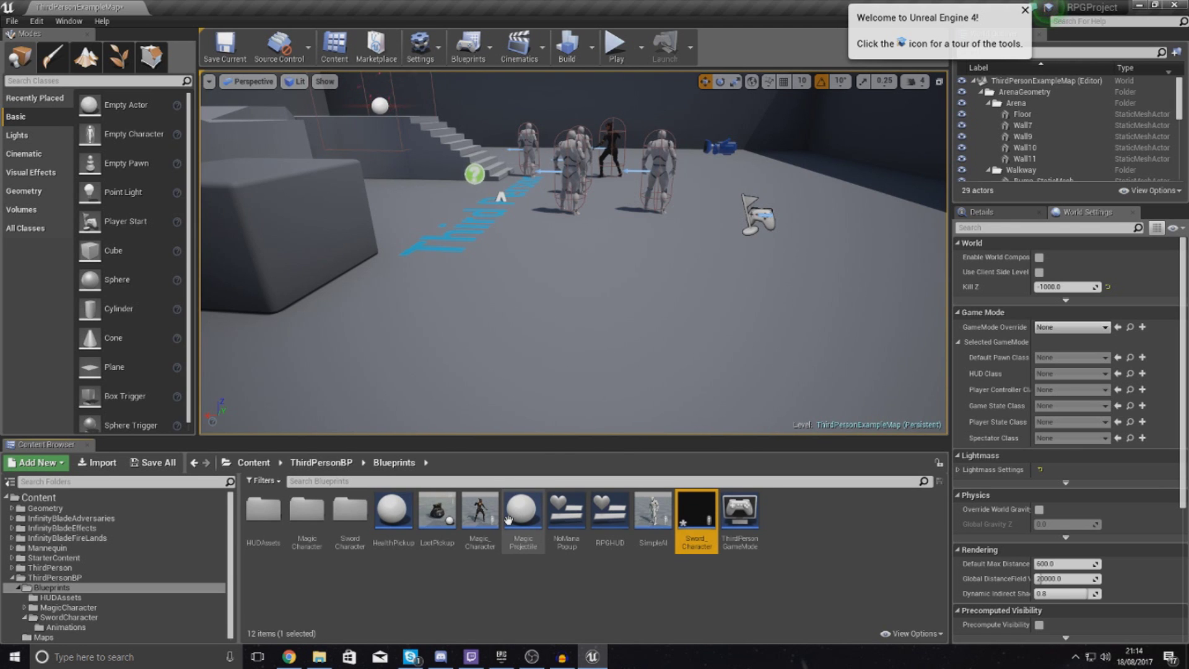
Open the Sword_Character blueprint and look over the ability and regen logic in its Event Graph.
{"action": "double_click", "coordinate": [699, 524]}
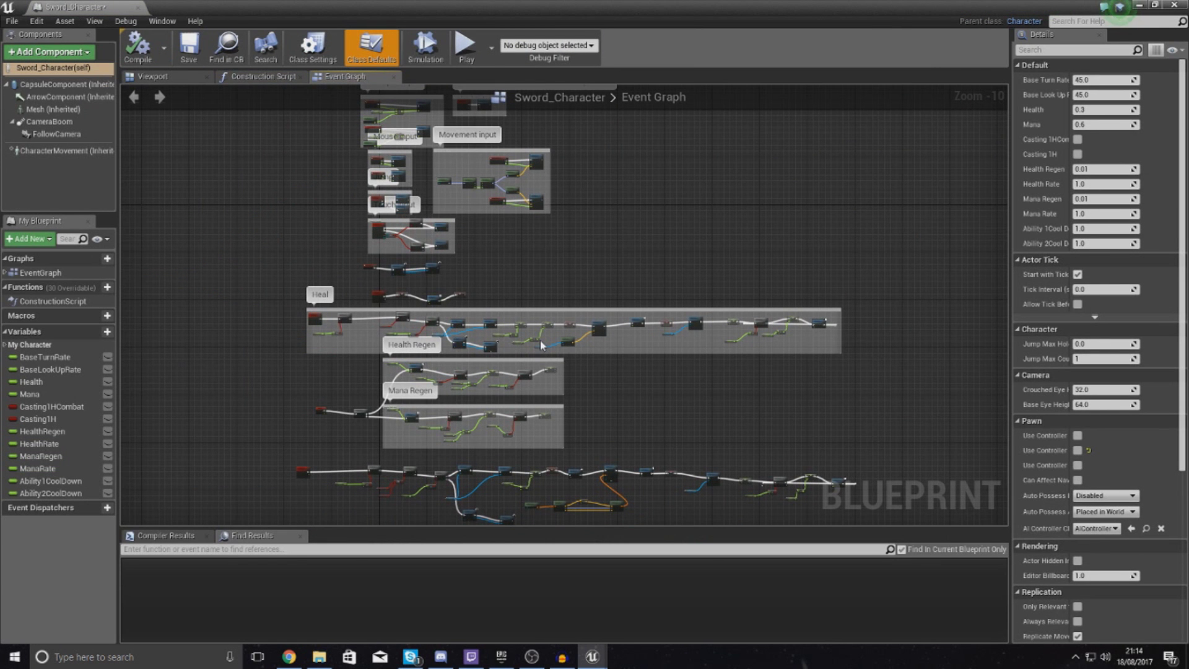
{"action": "scroll", "coordinate": [405, 441], "scroll_direction": "down", "scroll_amount": 2}
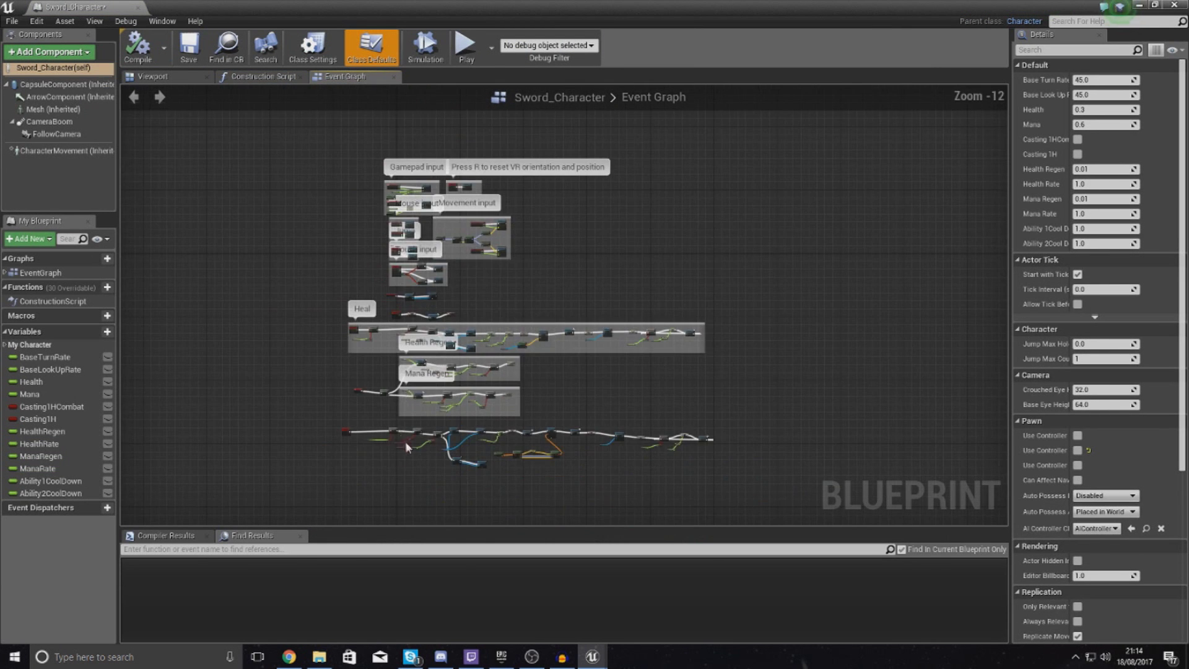
{"action": "scroll", "coordinate": [405, 441], "scroll_direction": "up", "scroll_amount": 7}
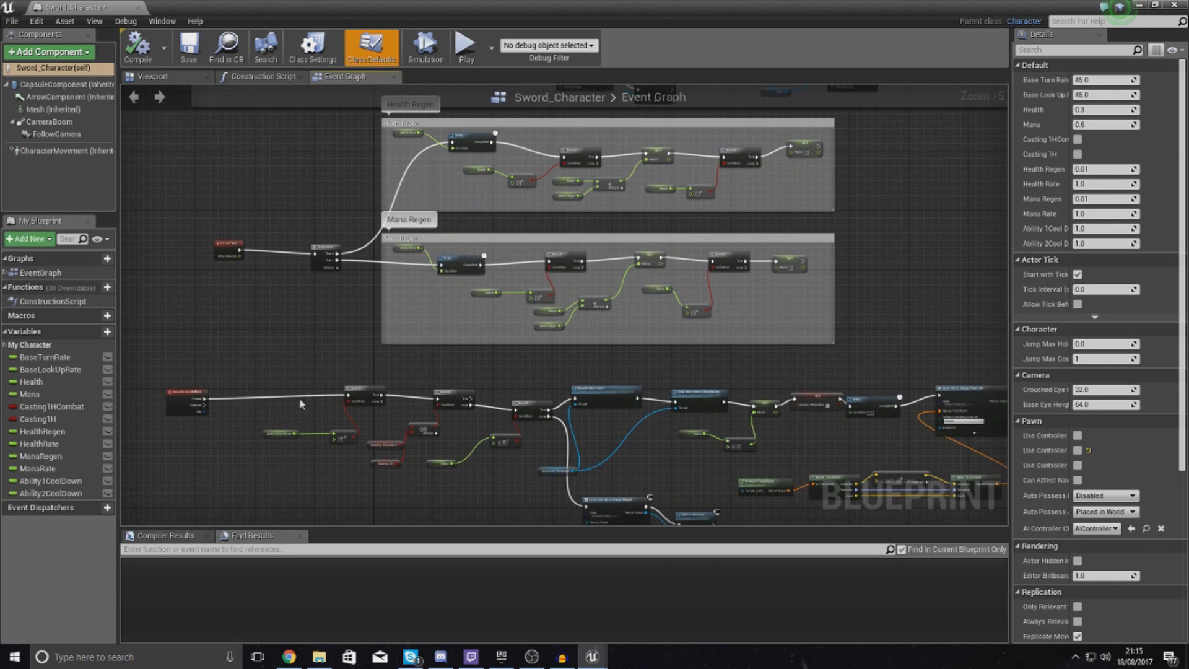
{"action": "scroll", "coordinate": [260, 388], "scroll_direction": "up", "scroll_amount": 2}
{"action": "scroll", "coordinate": [260, 388], "scroll_direction": "down", "scroll_amount": 7}
{"action": "scroll", "coordinate": [714, 317], "scroll_direction": "up", "scroll_amount": 2}
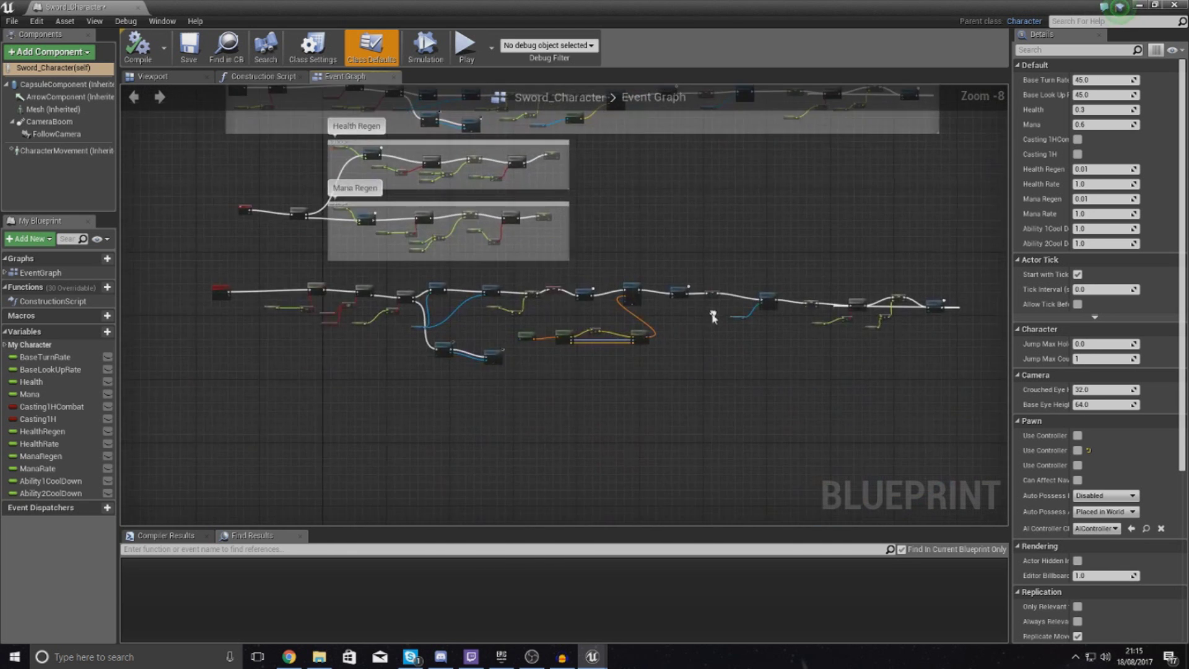
{"action": "scroll", "coordinate": [713, 317], "scroll_direction": "down", "scroll_amount": 2}
{"action": "scroll", "coordinate": [717, 324], "scroll_direction": "up", "scroll_amount": 1}
Delete the whole InputAction Ability2 node chain below the Mana Regen group in the Event Graph.
{"action": "left_click_drag", "start_coordinate": [942, 293], "coordinate": [223, 413]}
{"action": "scroll", "coordinate": [332, 302], "scroll_direction": "up", "scroll_amount": 4}
{"action": "scroll", "coordinate": [332, 302], "scroll_direction": "up", "scroll_amount": 4}
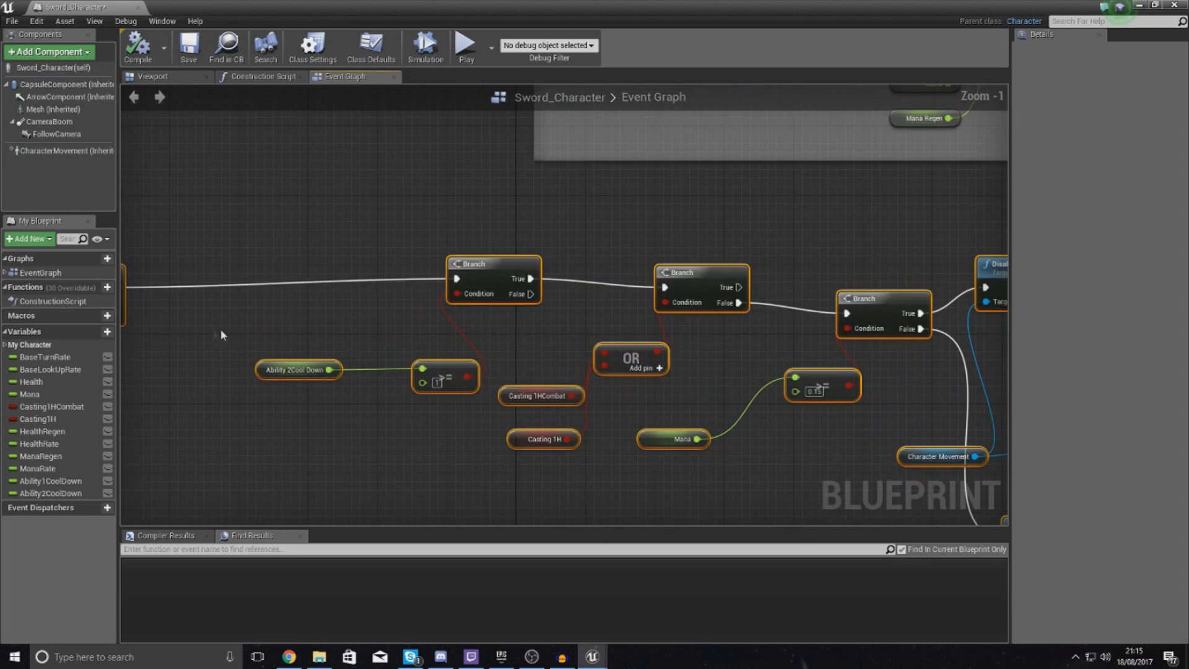
{"action": "right_click_drag", "start_coordinate": [234, 335], "coordinate": [397, 329]}
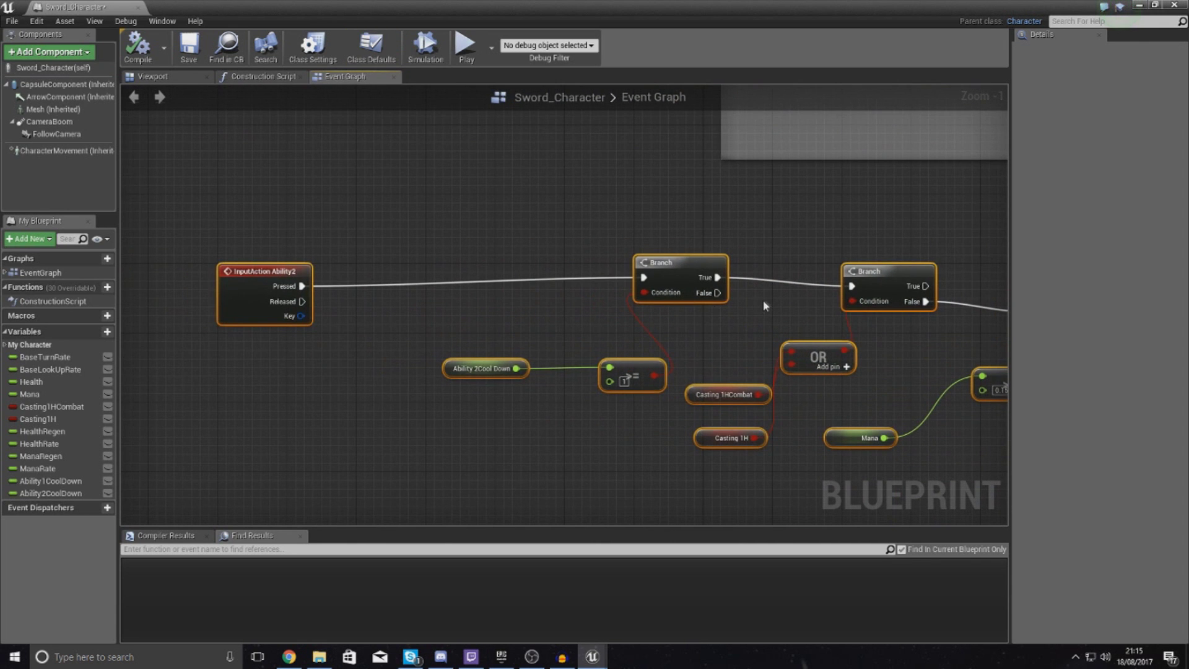
{"action": "scroll", "coordinate": [763, 305], "scroll_direction": "down", "scroll_amount": 8}
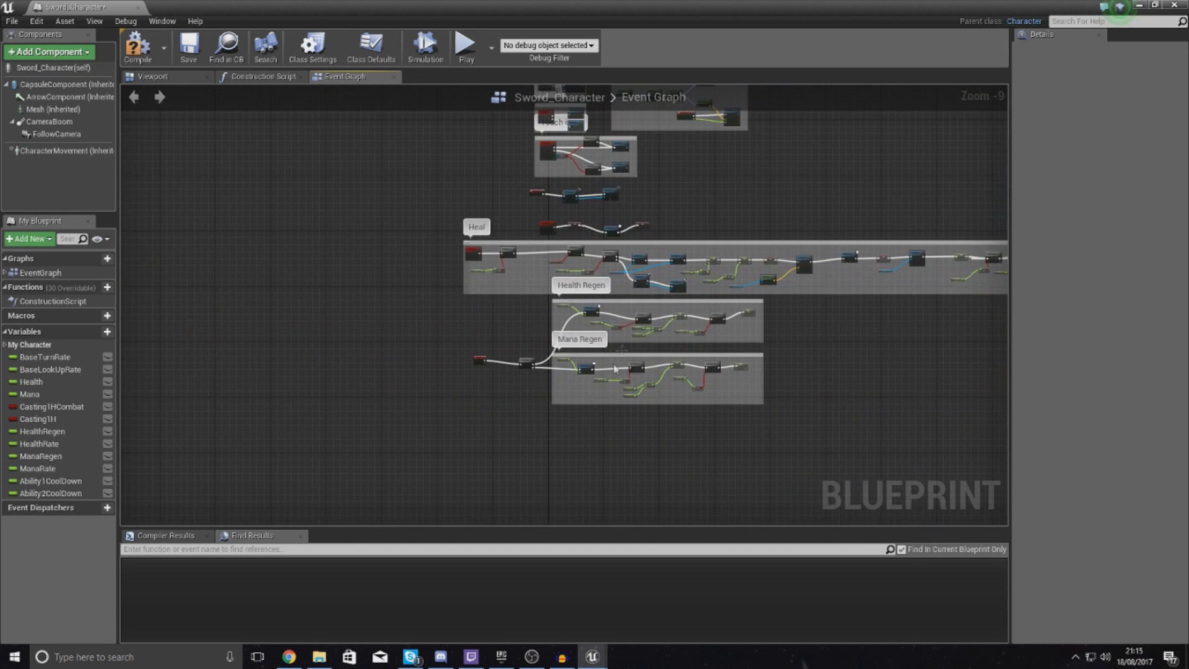
Delete the Heal comment box and all the ability nodes inside it.
{"action": "left_click", "coordinate": [493, 242]}
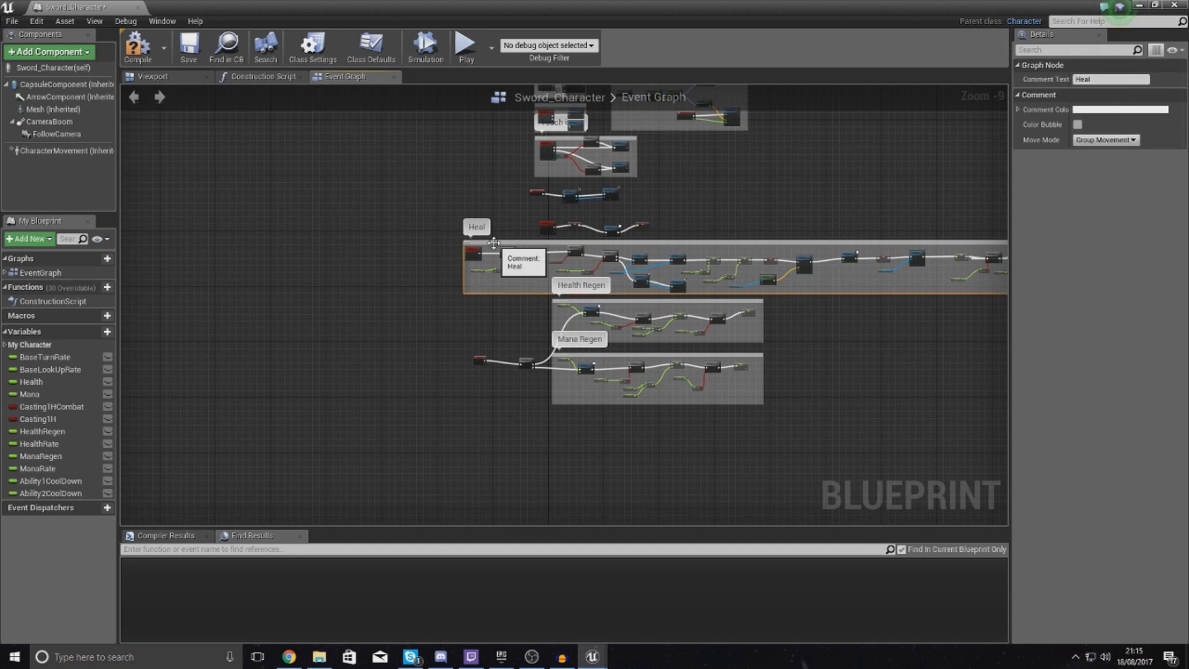
{"action": "key", "text": "Delete"}
{"action": "left_click_drag", "start_coordinate": [532, 283], "coordinate": [935, 290]}
{"action": "left_click", "coordinate": [697, 286]}
Delete the leftover event node chain directly beneath the Event BeginPlay nodes that create the RPGHUD widget.
{"action": "scroll", "coordinate": [450, 238], "scroll_direction": "up", "scroll_amount": 7}
{"action": "scroll", "coordinate": [450, 237], "scroll_direction": "up", "scroll_amount": 1}
{"action": "right_click_drag", "start_coordinate": [331, 163], "coordinate": [526, 275]}
{"action": "scroll", "coordinate": [525, 275], "scroll_direction": "down", "scroll_amount": 3}
{"action": "left_click_drag", "start_coordinate": [863, 385], "coordinate": [307, 258]}
{"action": "key", "text": "Delete"}
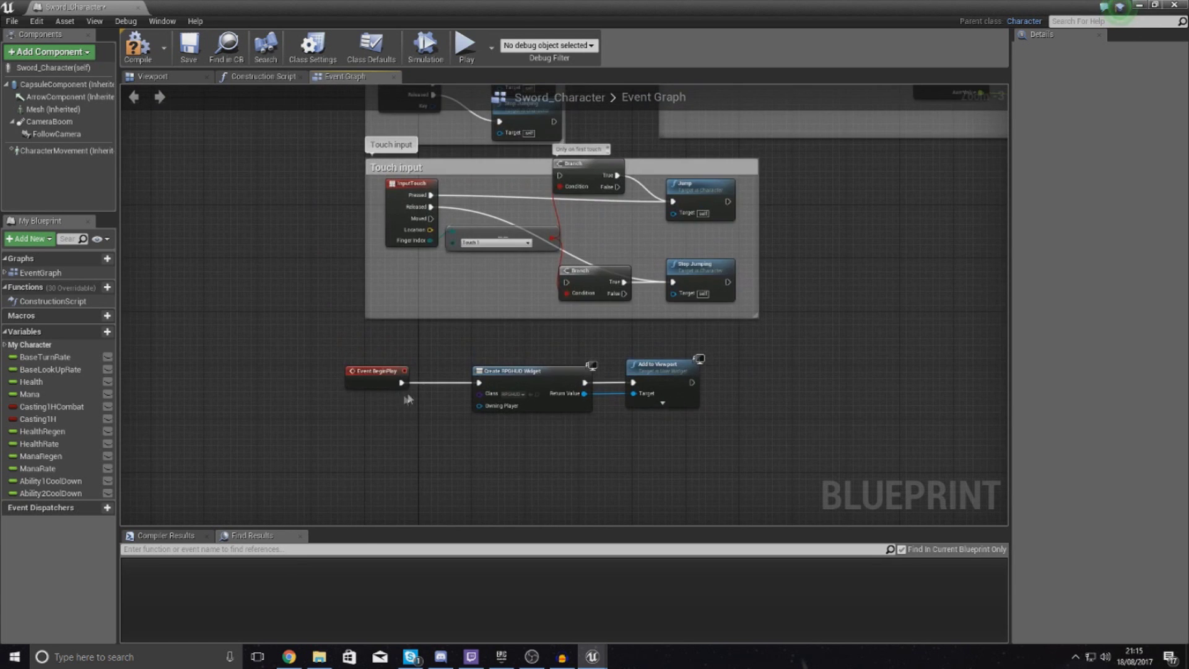
Review the Health Regen and Mana Regen logic kept in the Event Graph, and show the character in the blueprint's viewport.
{"action": "scroll", "coordinate": [408, 400], "scroll_direction": "down", "scroll_amount": 8}
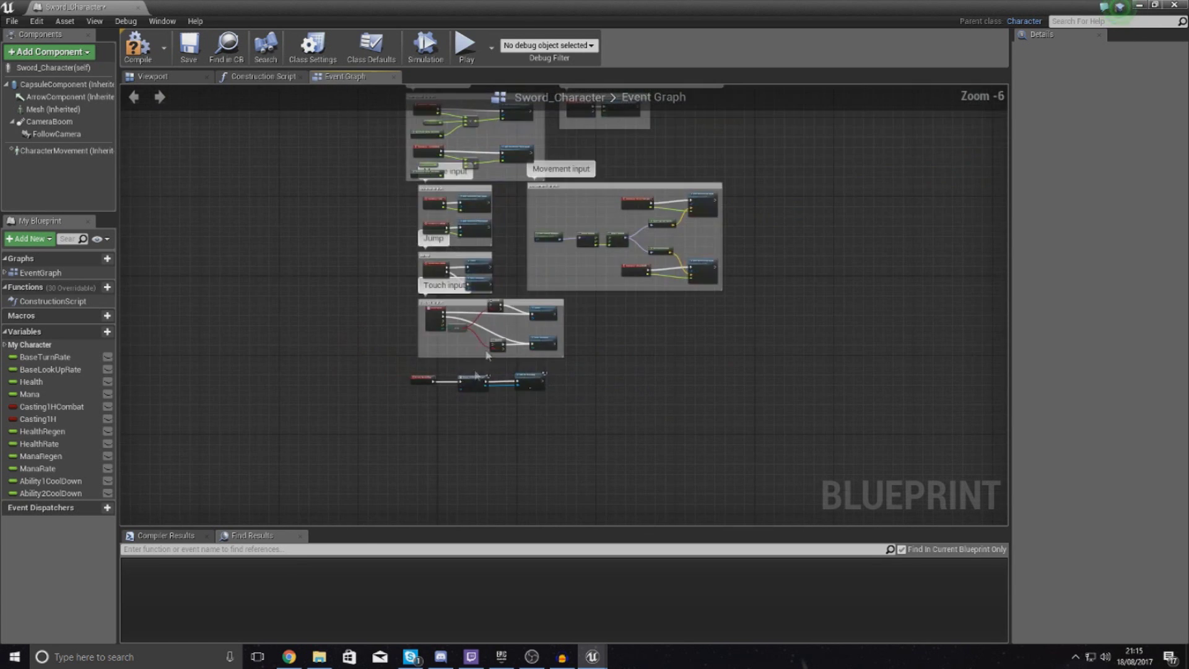
{"action": "scroll", "coordinate": [550, 420], "scroll_direction": "up", "scroll_amount": 7}
{"action": "right_click_drag", "start_coordinate": [551, 427], "coordinate": [551, 236]}
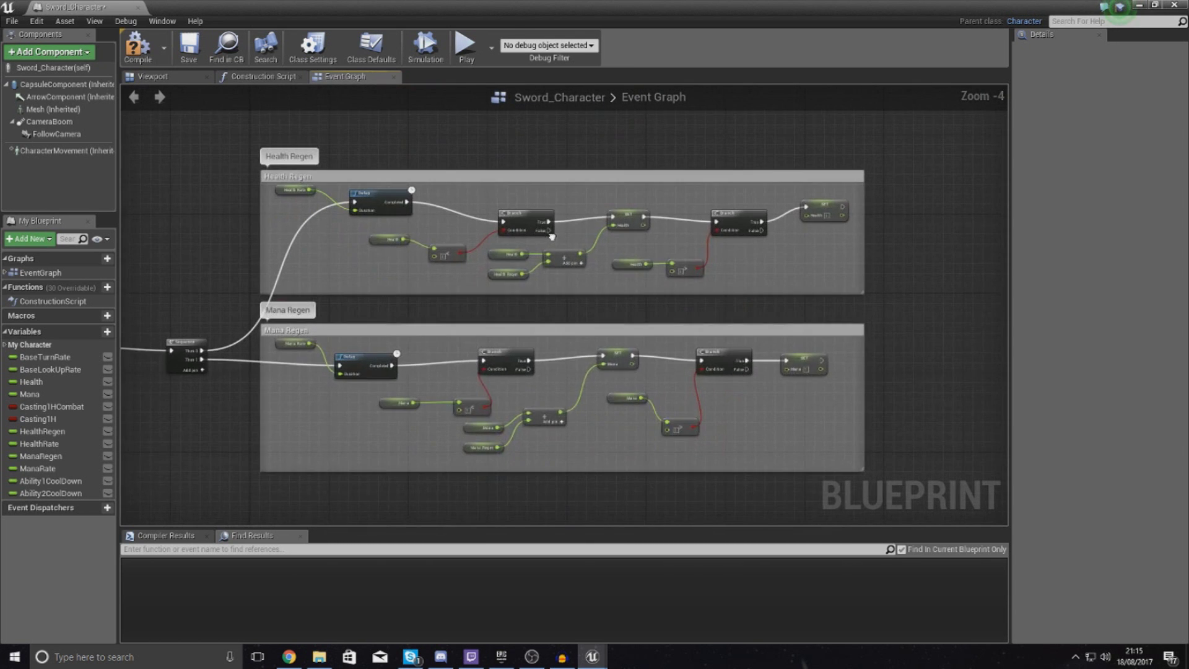
{"action": "right_click_drag", "start_coordinate": [326, 375], "coordinate": [398, 357]}
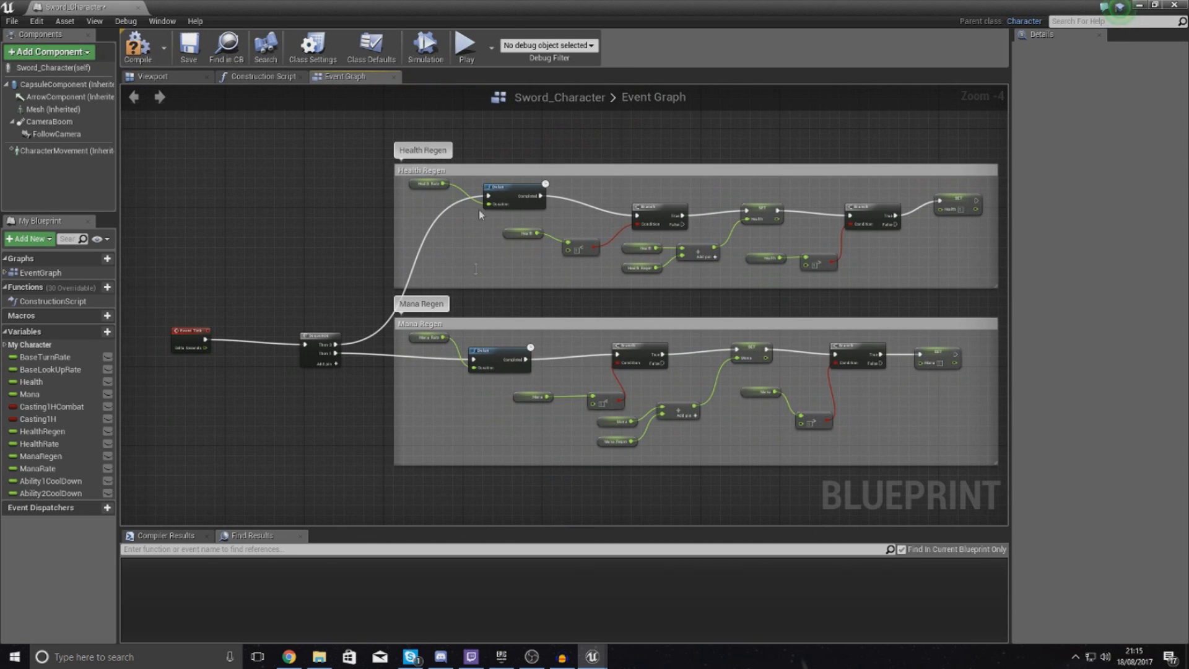
{"action": "scroll", "coordinate": [306, 379], "scroll_direction": "down", "scroll_amount": 5}
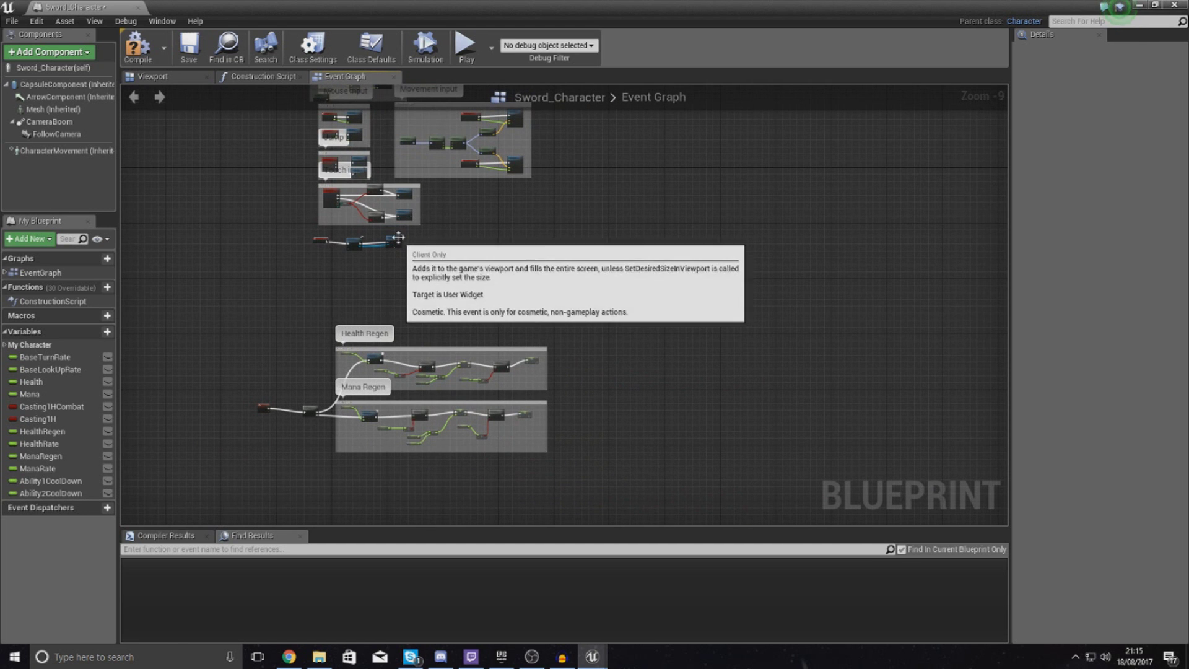
{"action": "scroll", "coordinate": [329, 363], "scroll_direction": "up", "scroll_amount": 5}
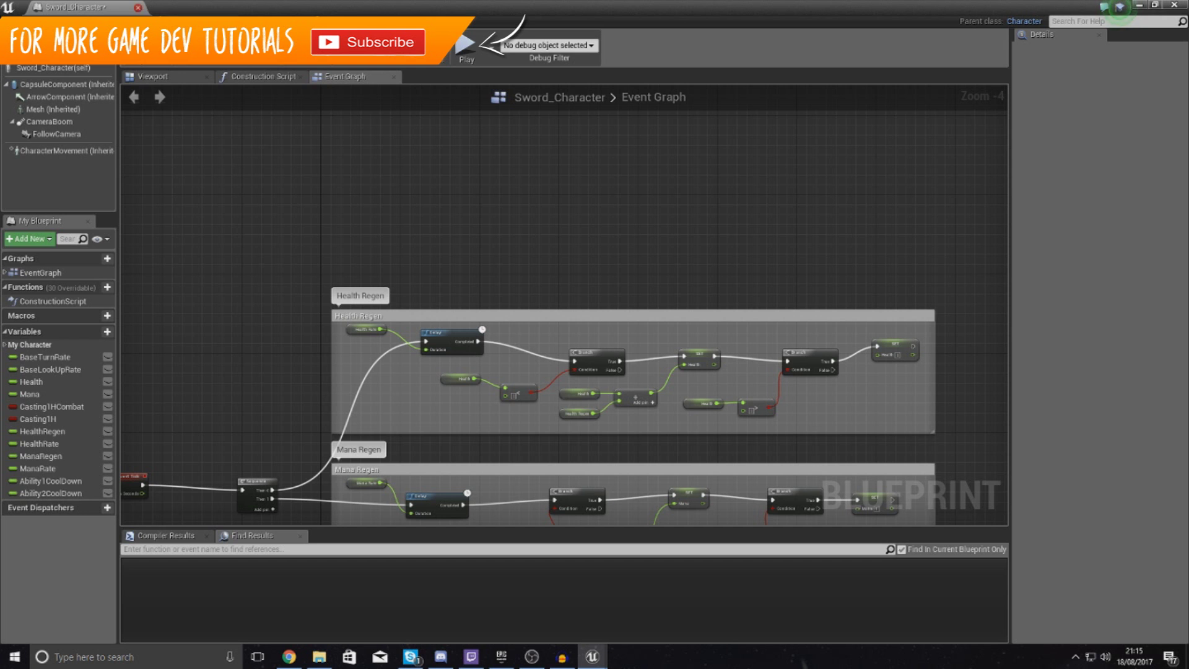
{"action": "left_click", "coordinate": [153, 76]}
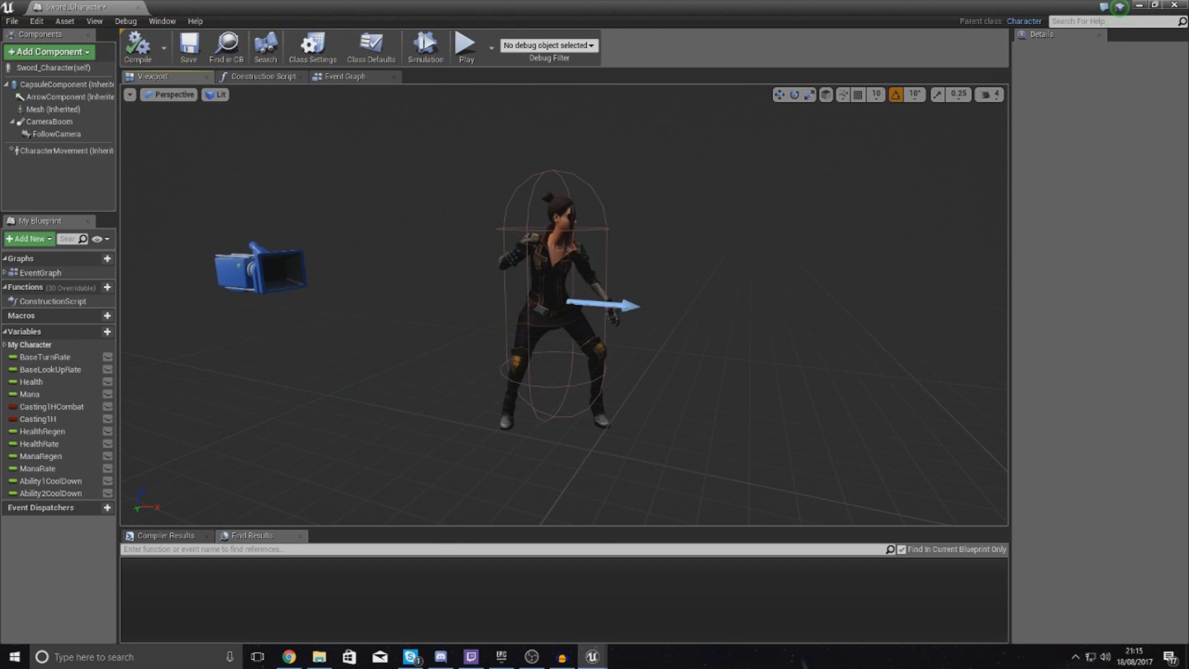
Assign the Paladin_Character skeletal mesh to the character's inherited Mesh component.
{"action": "left_click", "coordinate": [599, 278]}
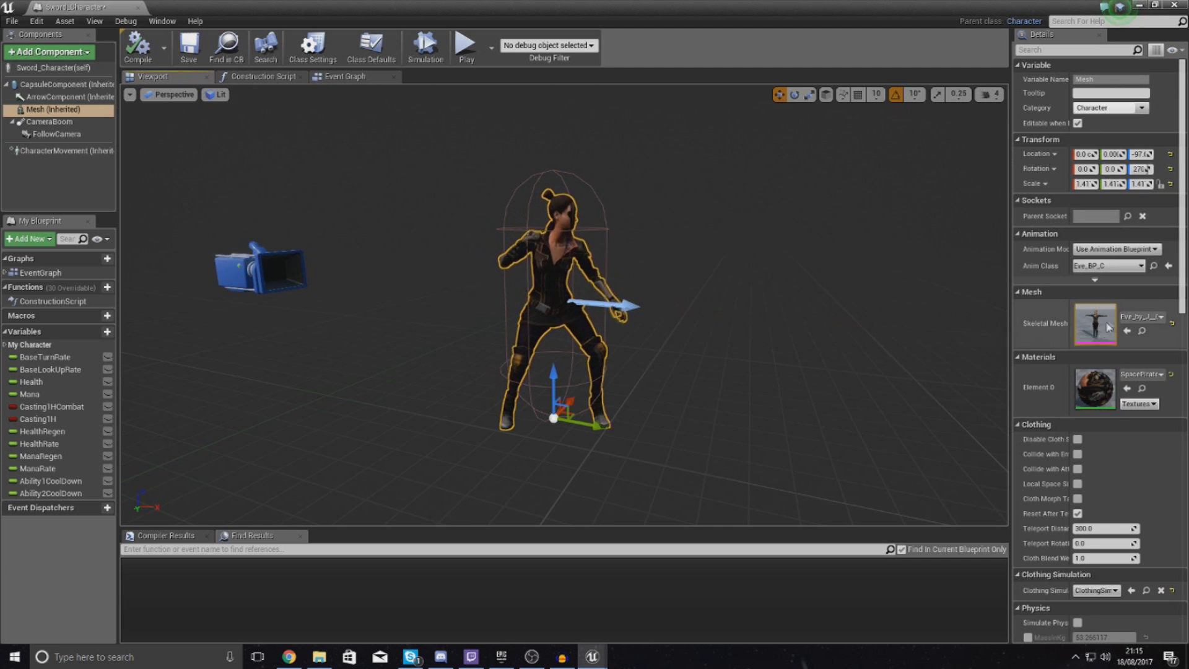
{"action": "left_click", "coordinate": [1126, 319]}
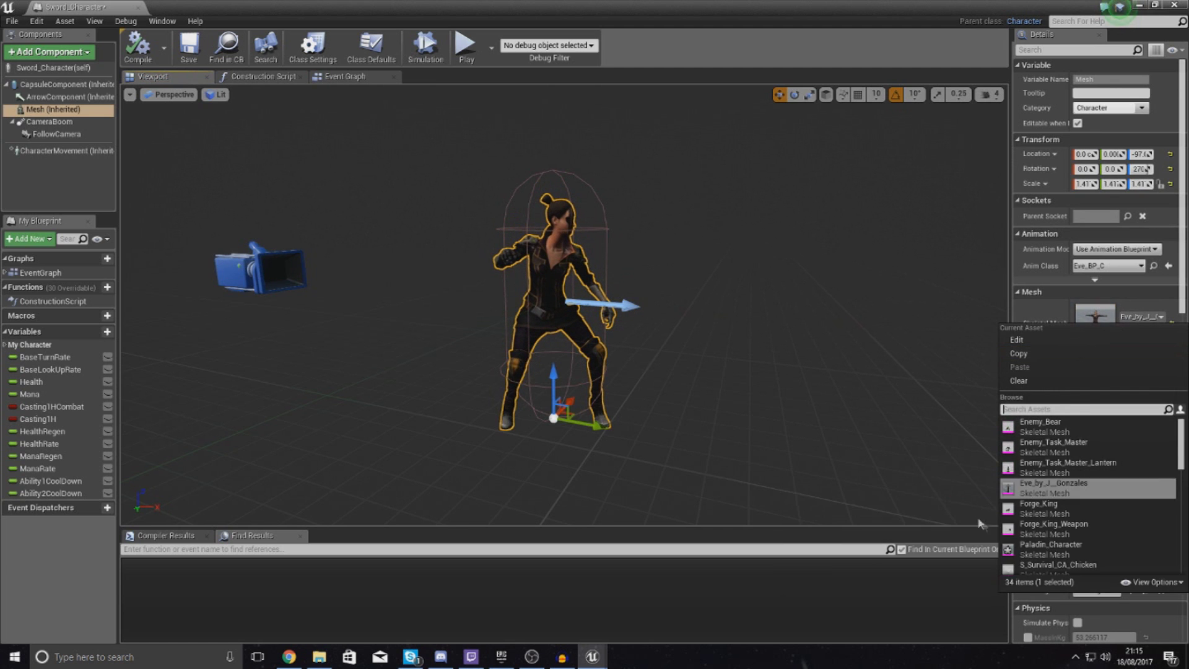
{"action": "left_click", "coordinate": [1047, 551]}
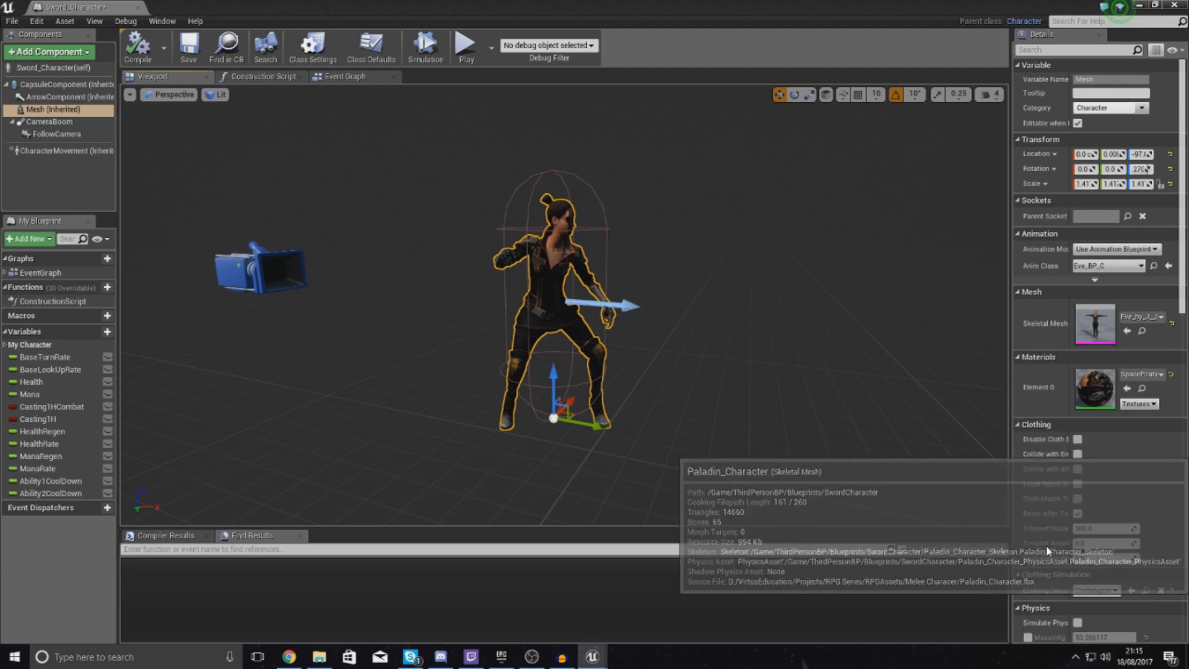
Scale the Paladin mesh down uniformly to about 1.11 so it fits the collision capsule.
{"action": "left_click", "coordinate": [809, 94]}
{"action": "mouse_move", "coordinate": [549, 423]}
{"action": "left_mouse_down"}
{"action": "mouse_move", "coordinate": [550, 438]}
{"action": "mouse_move", "coordinate": [551, 425]}
{"action": "left_mouse_up"}
{"action": "left_click_drag", "start_coordinate": [589, 372], "coordinate": [607, 344], "text": "alt"}
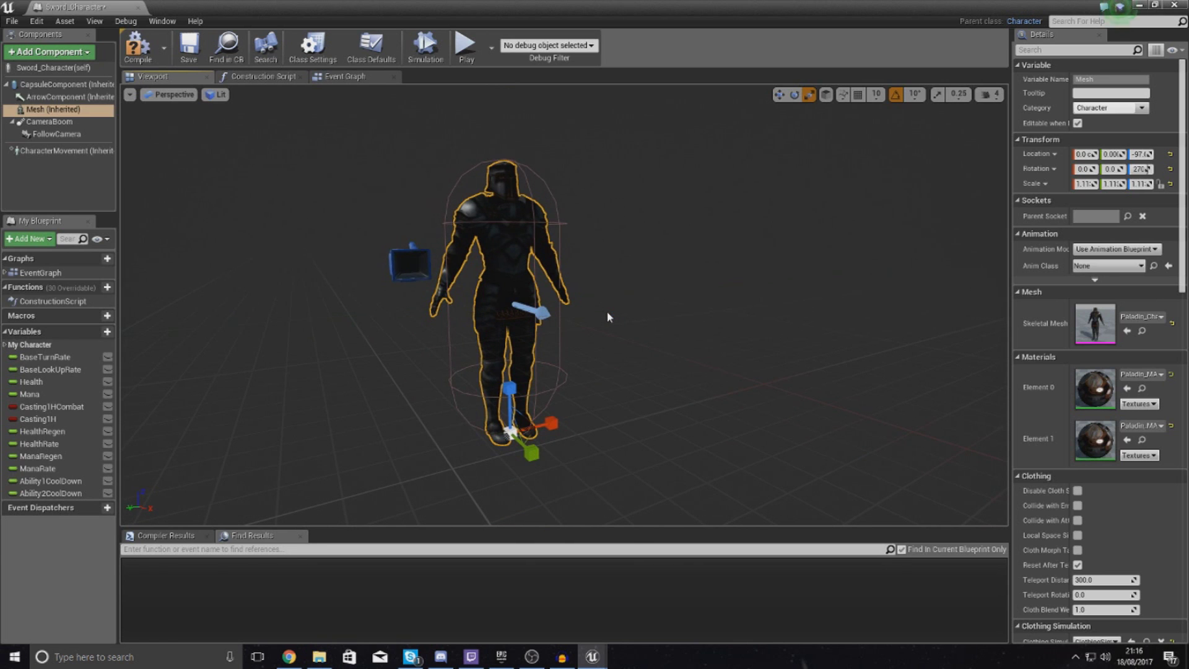
Look through the animation classes available for the Paladin mesh without choosing one.
{"action": "left_click", "coordinate": [1097, 271]}
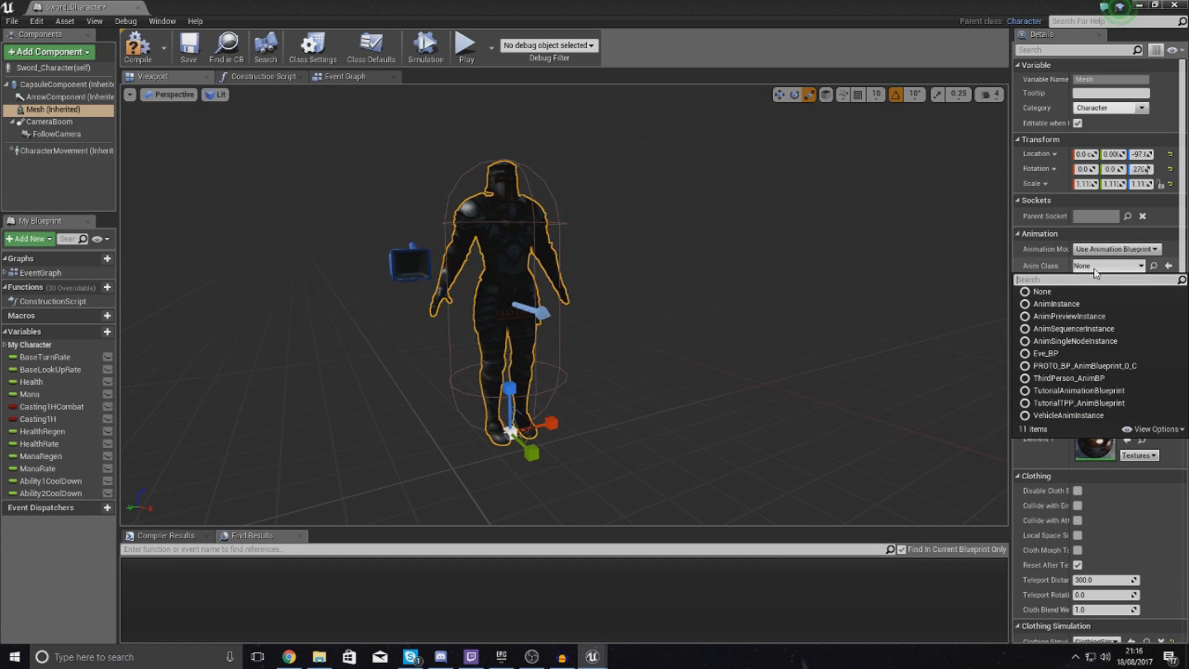
{"action": "left_click", "coordinate": [1095, 273]}
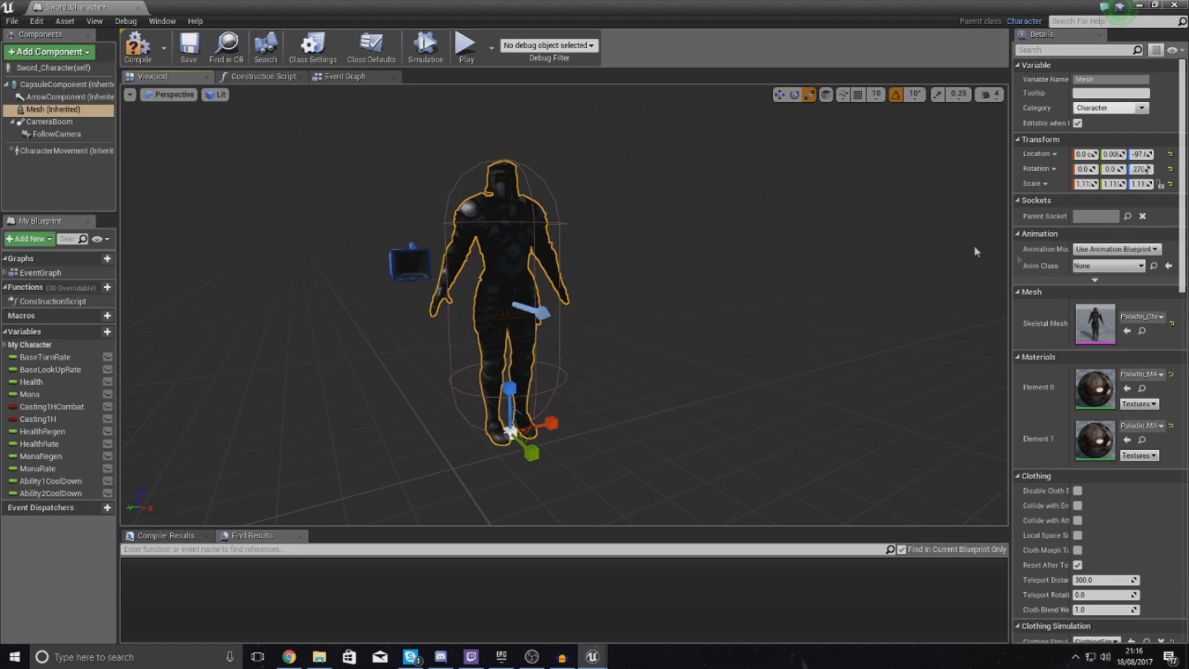
{"action": "left_click", "coordinate": [1078, 271]}
{"action": "left_click", "coordinate": [710, 273]}
Close the character blueprint and open the SwordCharacter folder inside Blueprints.
{"action": "left_click", "coordinate": [141, 7]}
{"action": "right_click", "coordinate": [716, 571]}
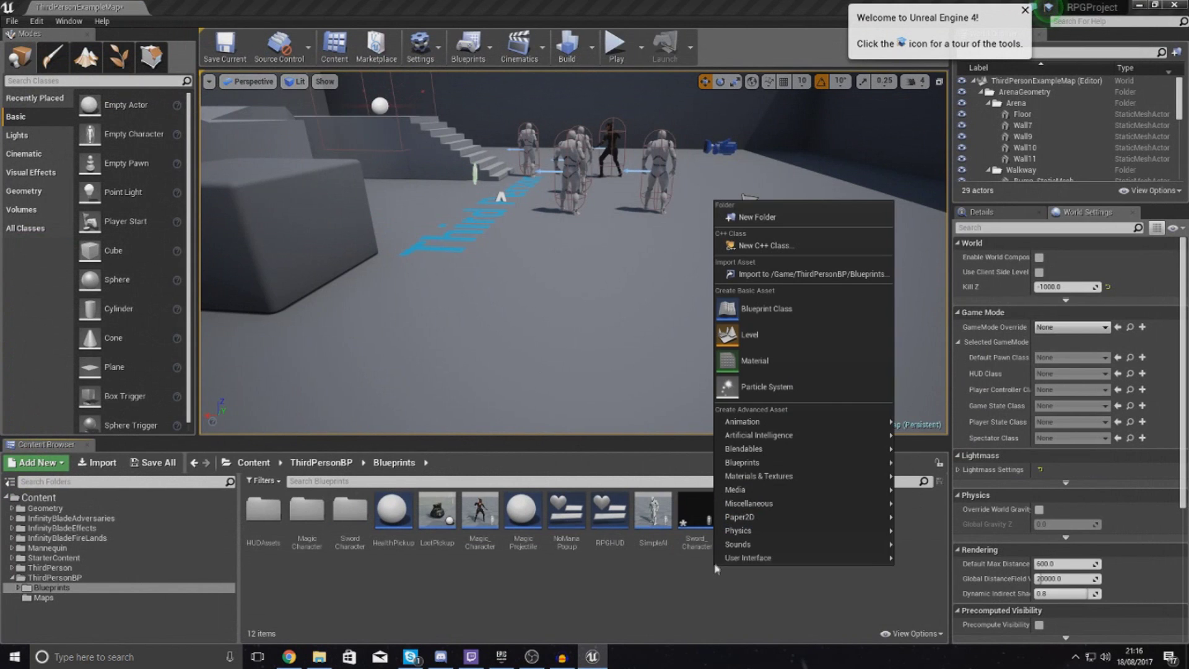
{"action": "left_click", "coordinate": [351, 550]}
{"action": "double_click", "coordinate": [350, 545]}
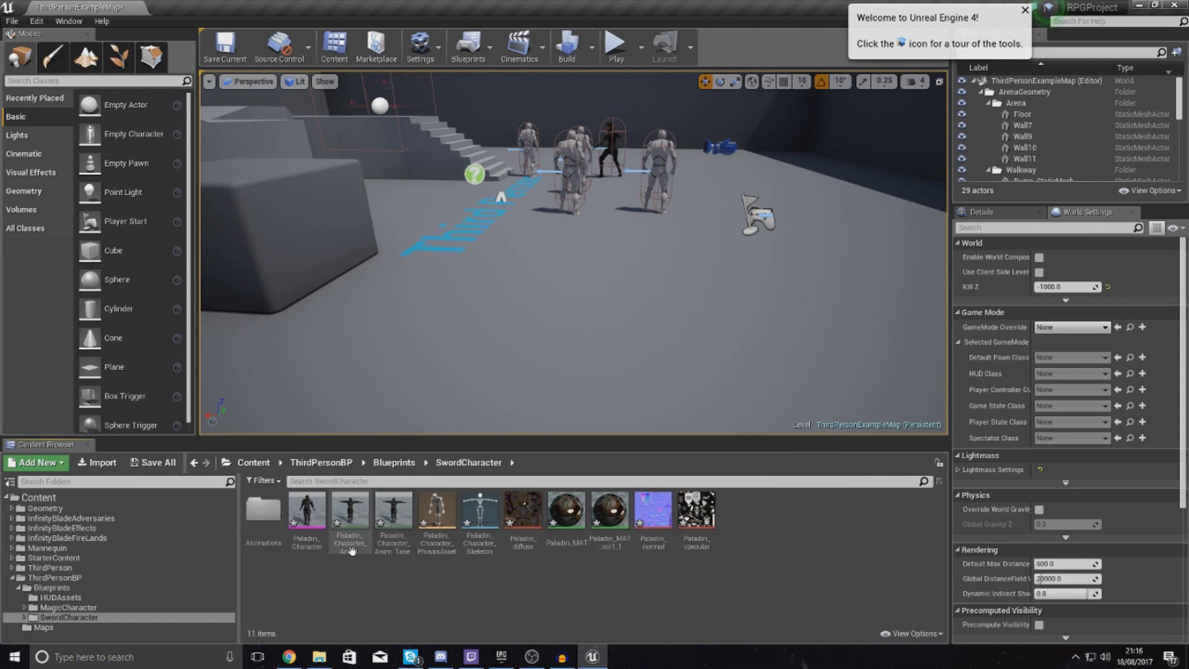
Create an animation blueprint named Sword_AnimBP for the Paladin_Character skeleton in the SwordCharacter folder and open it.
{"action": "right_click", "coordinate": [378, 579]}
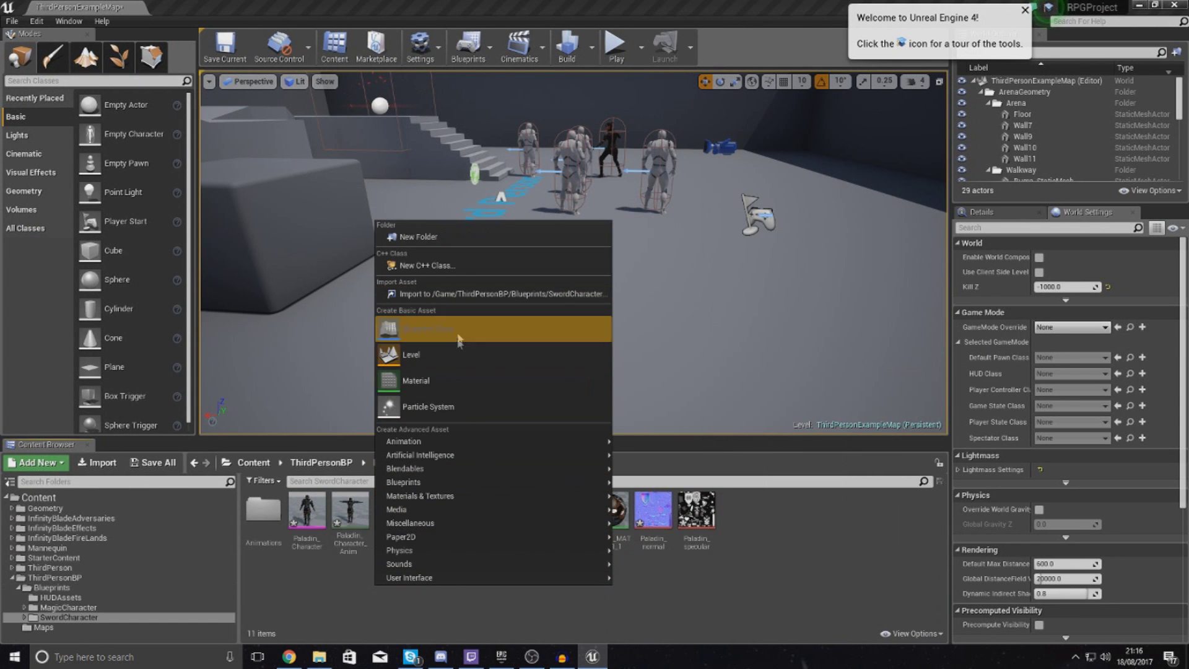
{"action": "mouse_move", "coordinate": [430, 445]}
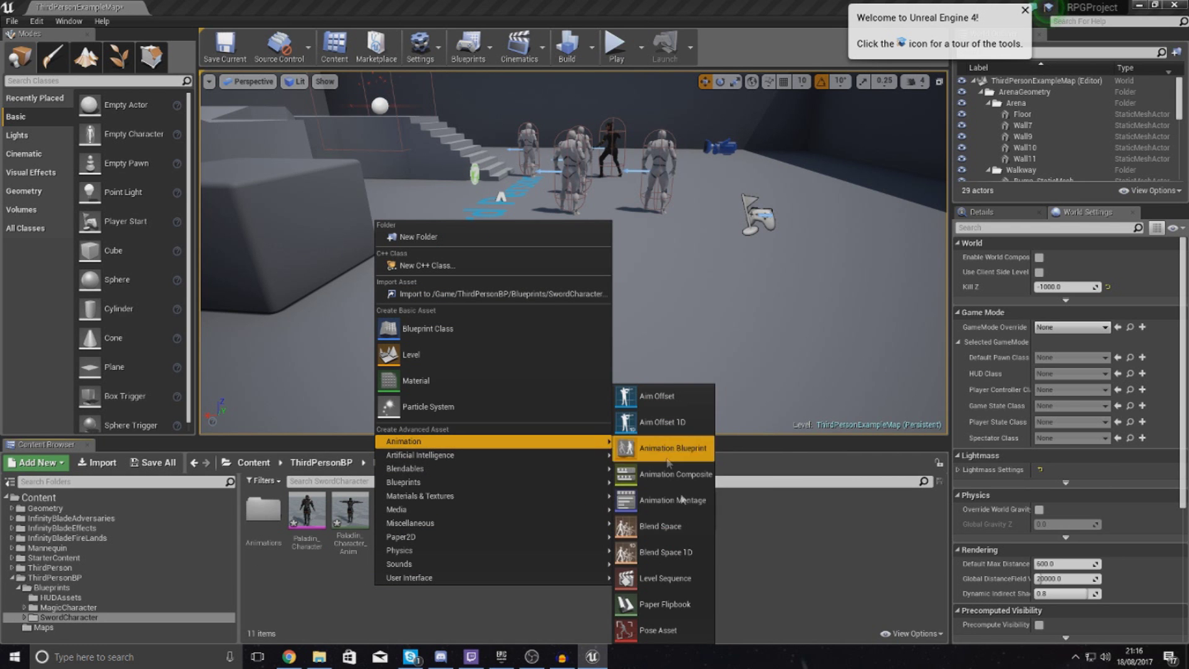
{"action": "left_click", "coordinate": [670, 448]}
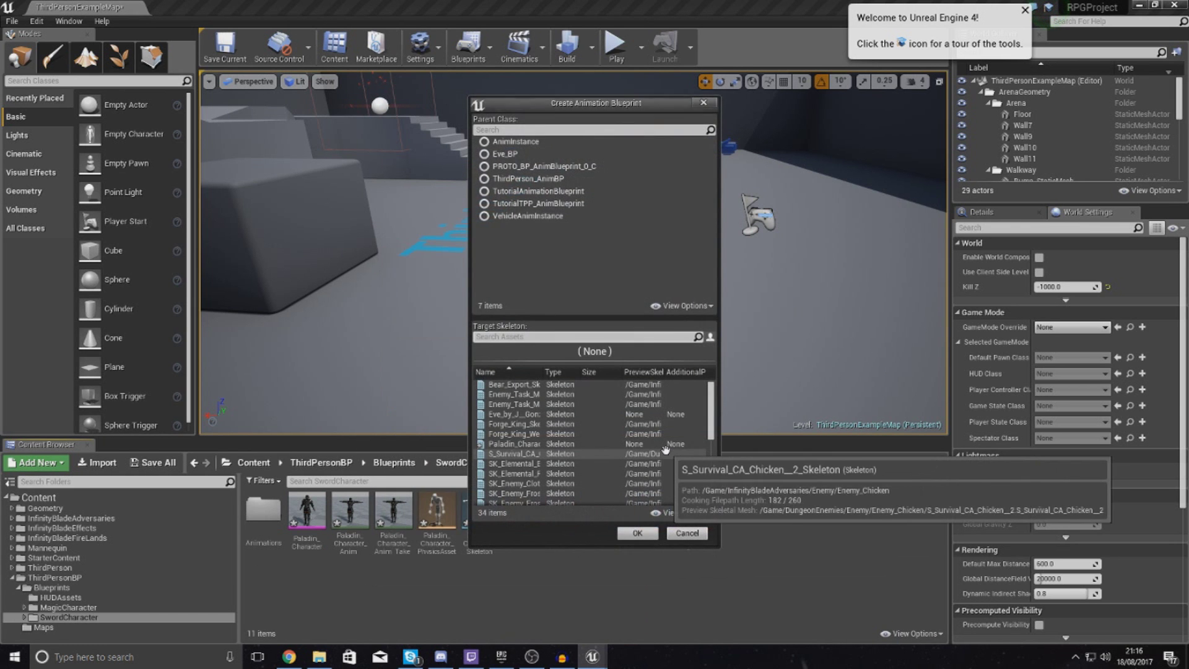
{"action": "left_click", "coordinate": [579, 452]}
{"action": "left_click", "coordinate": [641, 533]}
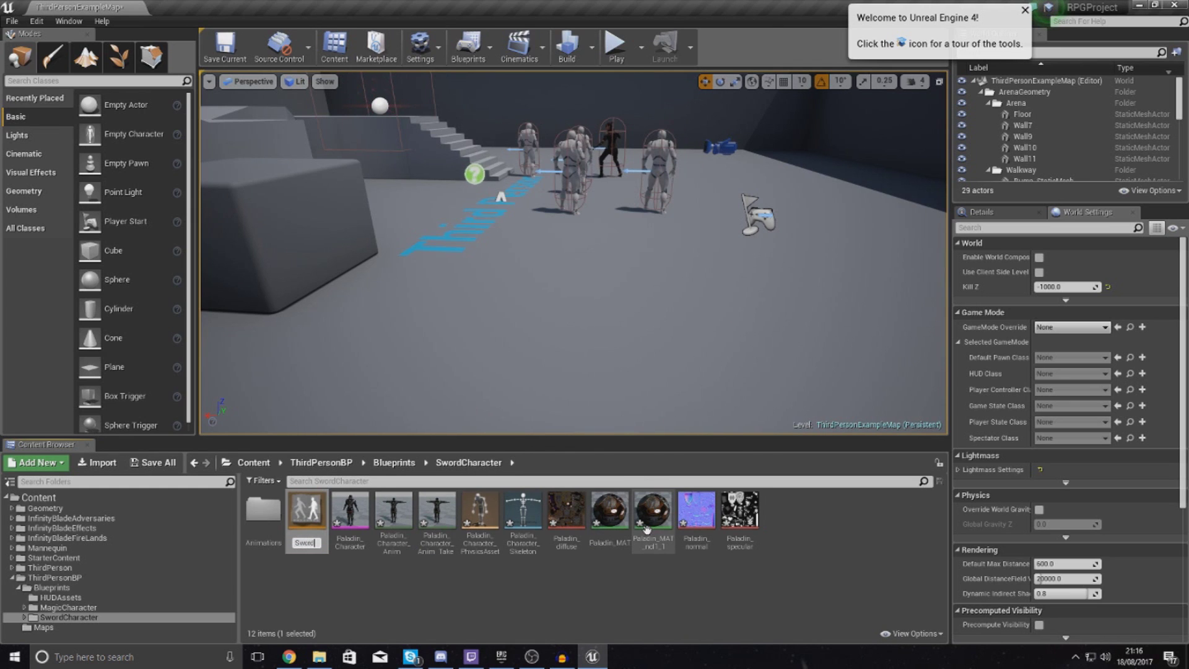
{"action": "key", "text": "Return"}
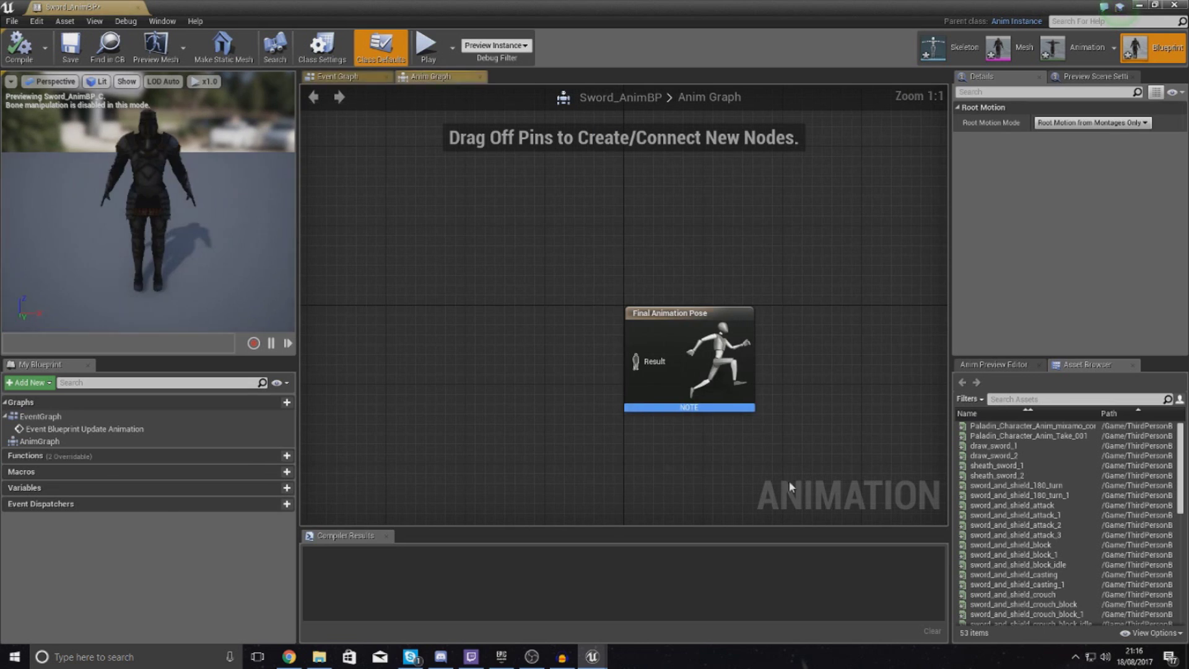
Add a new state machine to the Anim Graph beside the Final Animation Pose node.
{"action": "right_click", "coordinate": [490, 370]}
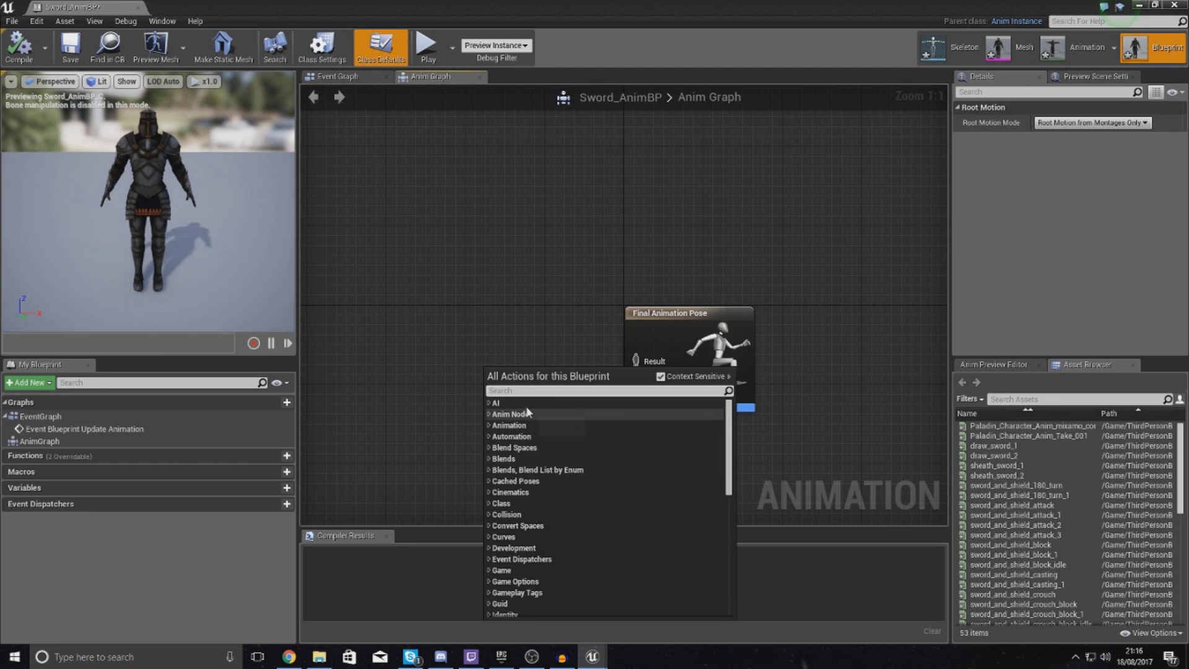
{"action": "right_click_drag", "start_coordinate": [528, 365], "coordinate": [573, 374]}
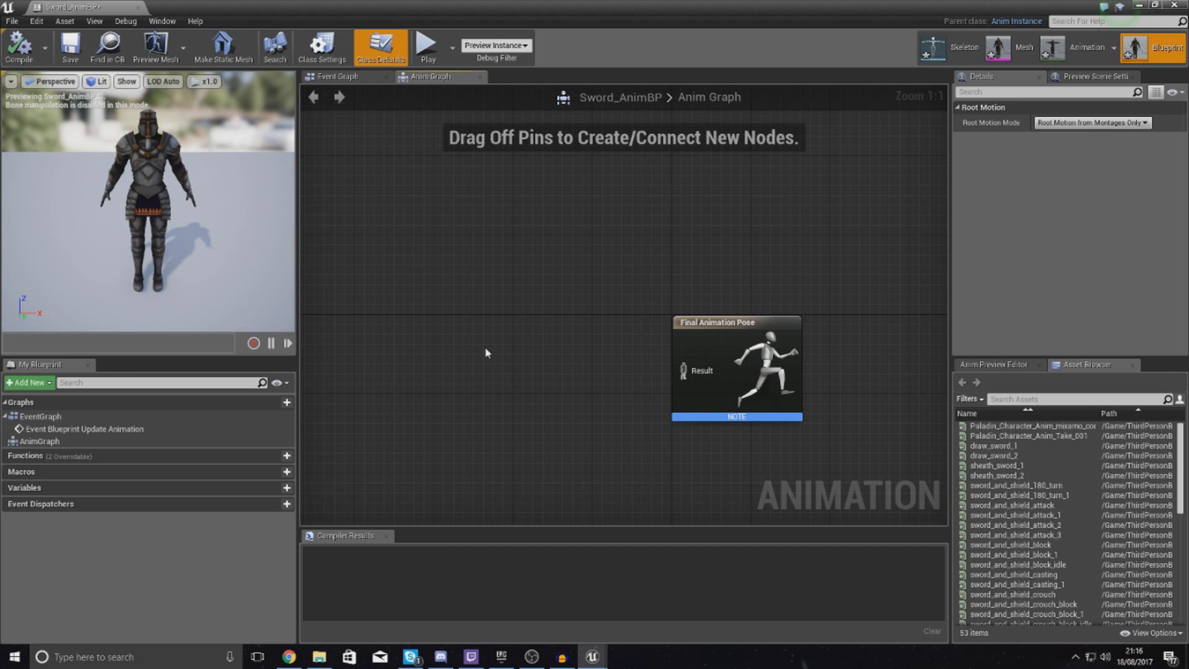
{"action": "right_click_drag", "start_coordinate": [465, 358], "coordinate": [565, 365]}
{"action": "right_click", "coordinate": [566, 367]}
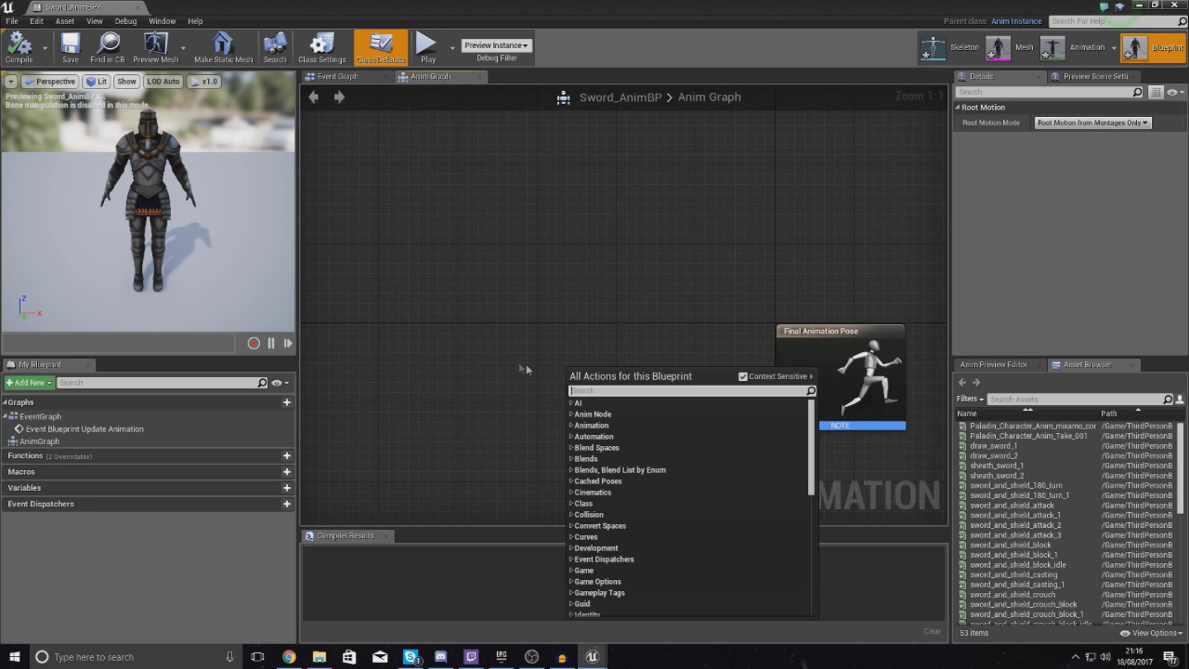
{"action": "right_click", "coordinate": [498, 362]}
{"action": "type", "text": "state"}
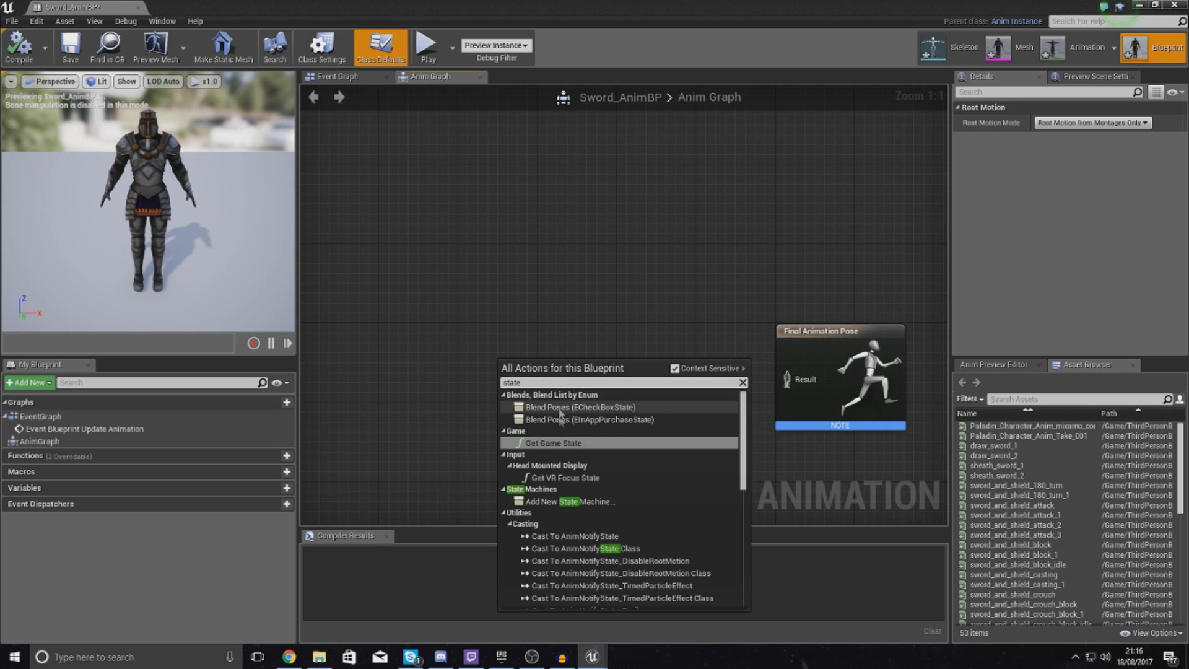
{"action": "type", "text": " machine"}
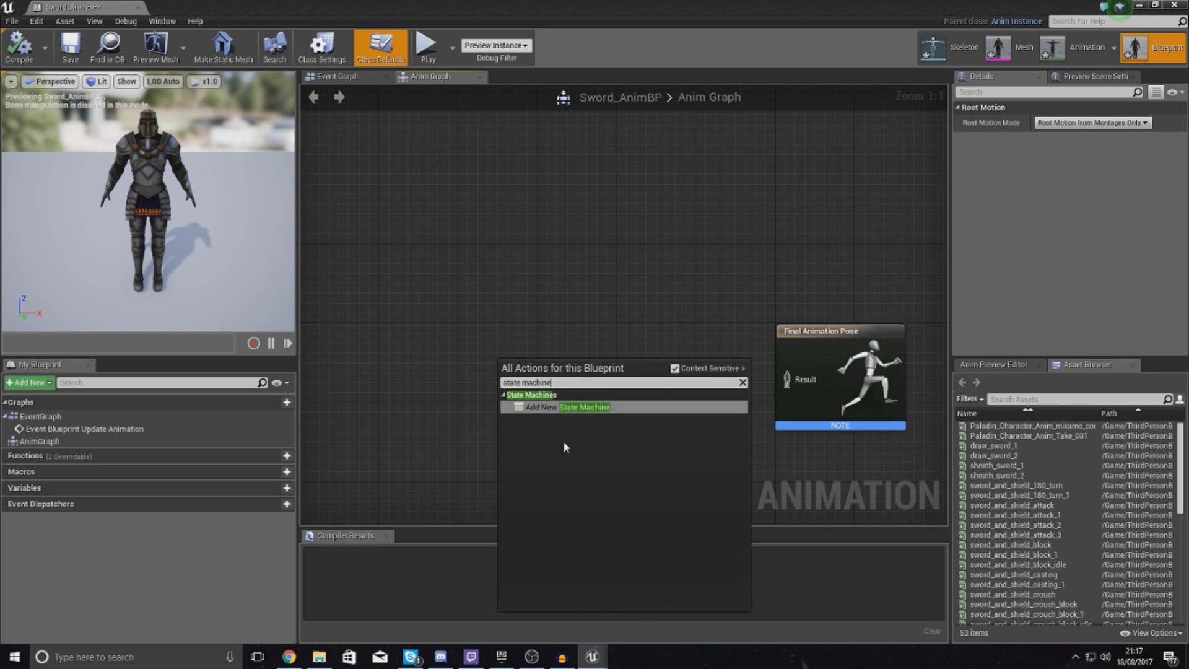
{"action": "key", "text": "Return"}
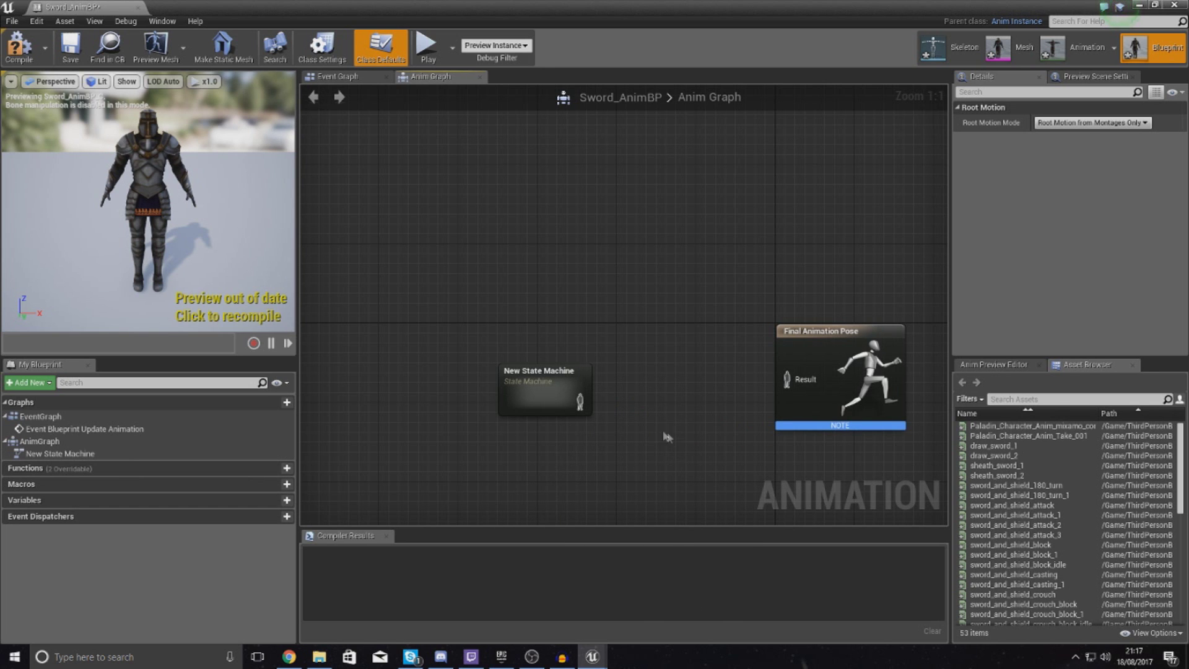
Connect the state machine to the Final Animation Pose result and open the state machine's graph.
{"action": "left_click_drag", "start_coordinate": [578, 401], "coordinate": [787, 379]}
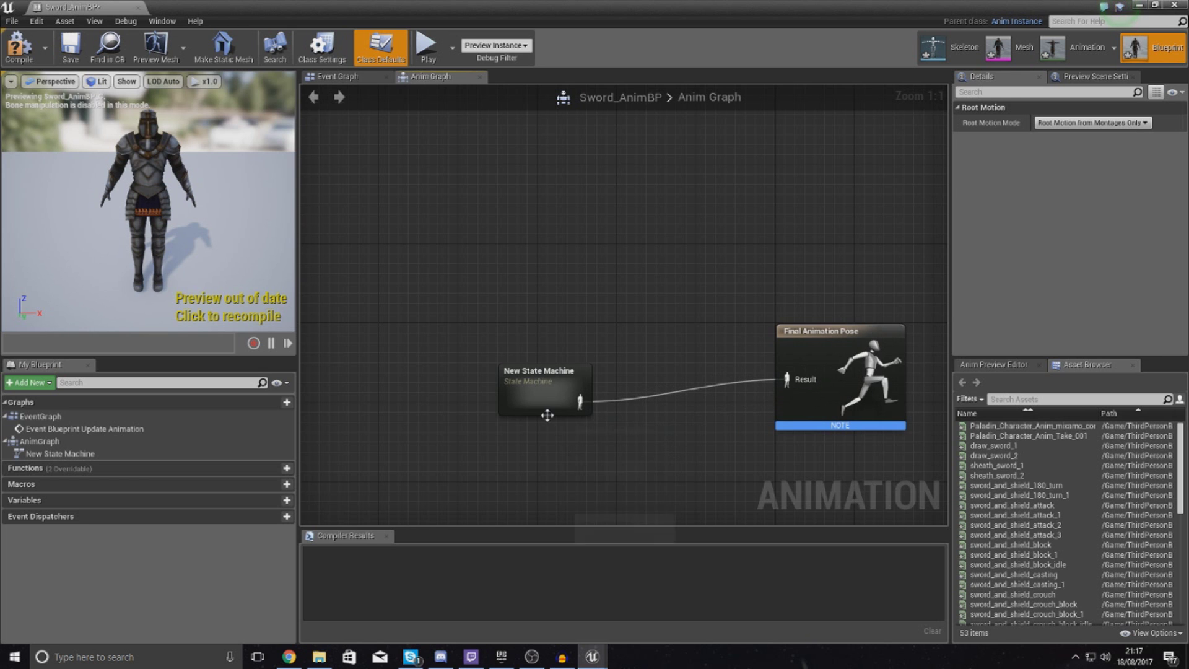
{"action": "left_click_drag", "start_coordinate": [551, 406], "coordinate": [571, 374]}
{"action": "double_click", "coordinate": [564, 350]}
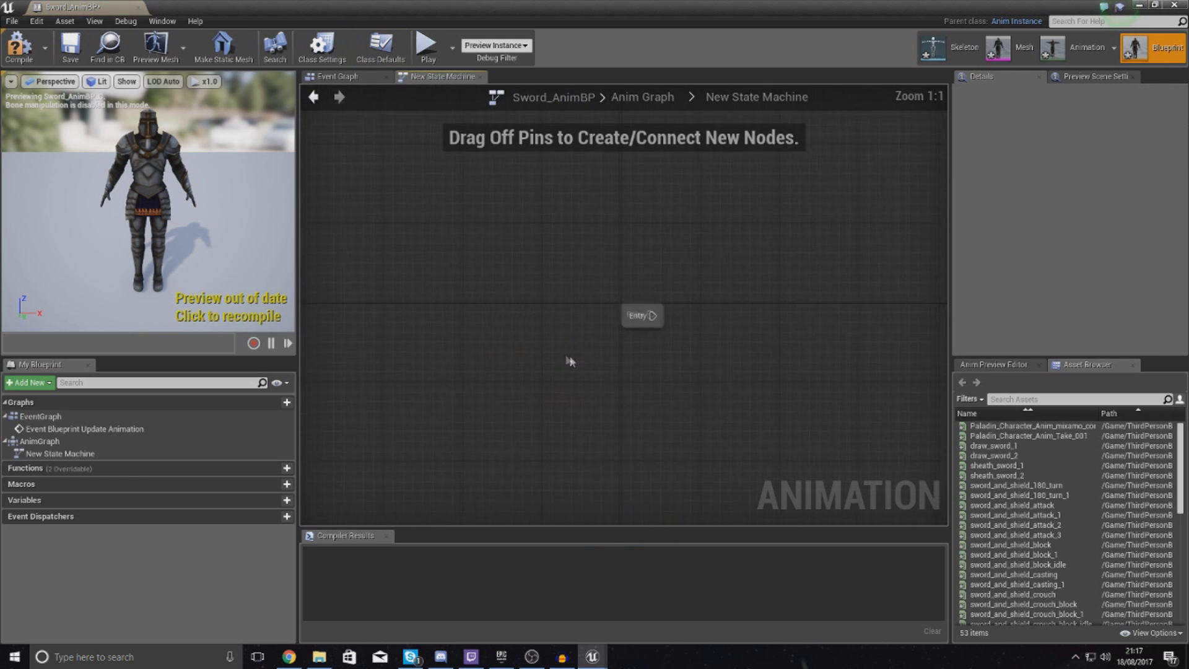
Add a state connected from the Entry node and name it Movement.
{"action": "right_click_drag", "start_coordinate": [703, 343], "coordinate": [511, 366]}
{"action": "left_click_drag", "start_coordinate": [464, 350], "coordinate": [616, 325]}
{"action": "left_click", "coordinate": [645, 354]}
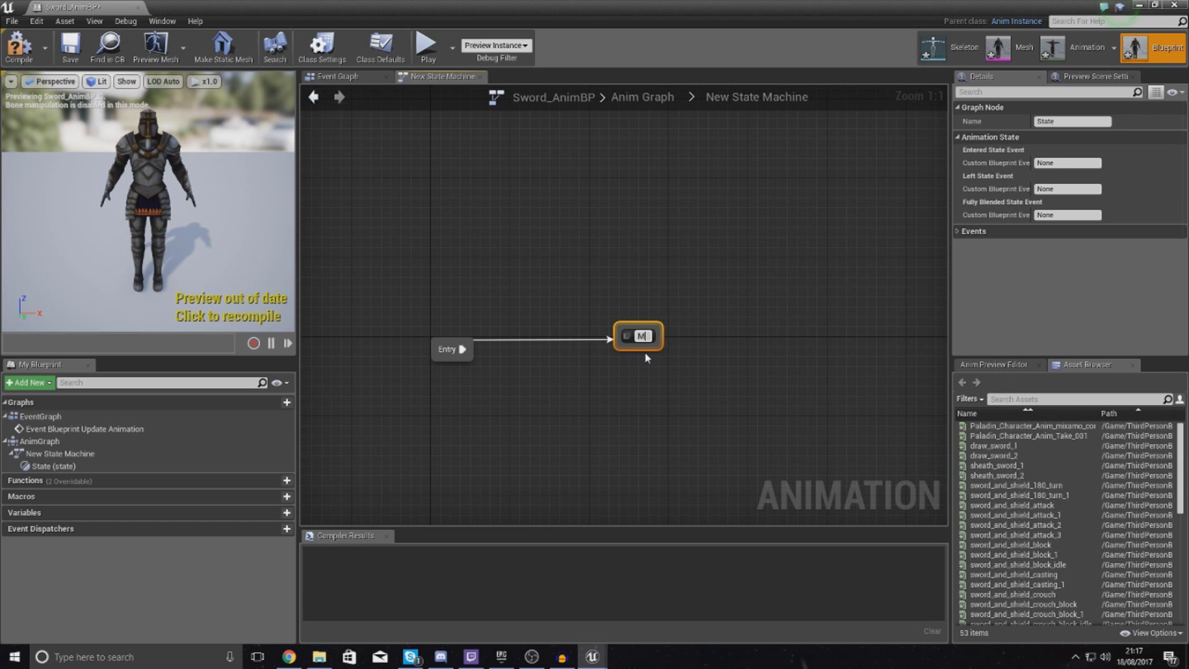
{"action": "type", "text": "Movement"}
{"action": "key", "text": "Return"}
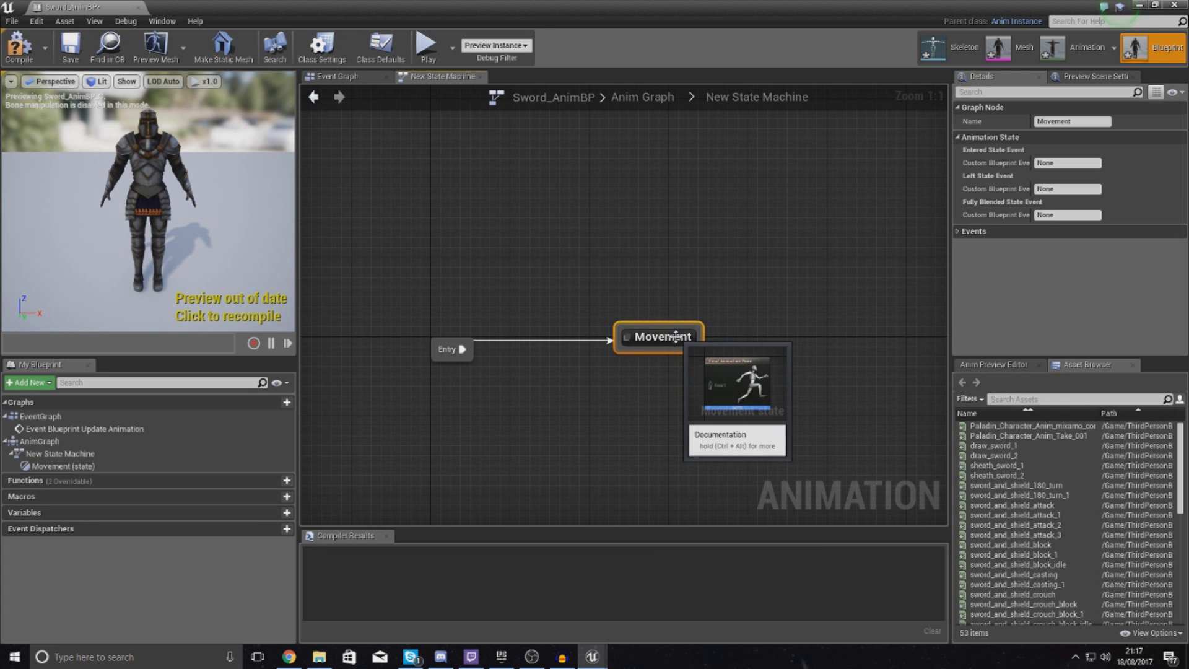
Line up the Movement state with the Entry node, and compile and close the animation blueprint.
{"action": "left_click", "coordinate": [634, 371]}
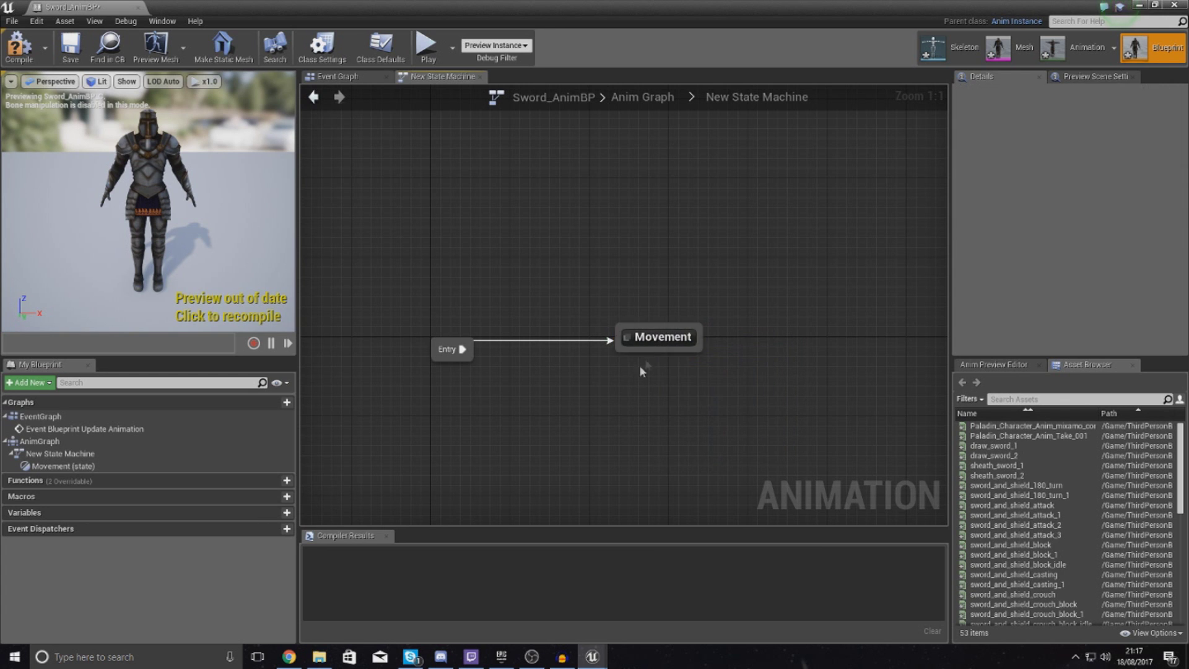
{"action": "left_click", "coordinate": [657, 351]}
{"action": "left_click_drag", "start_coordinate": [669, 333], "coordinate": [663, 346]}
{"action": "left_click", "coordinate": [685, 318]}
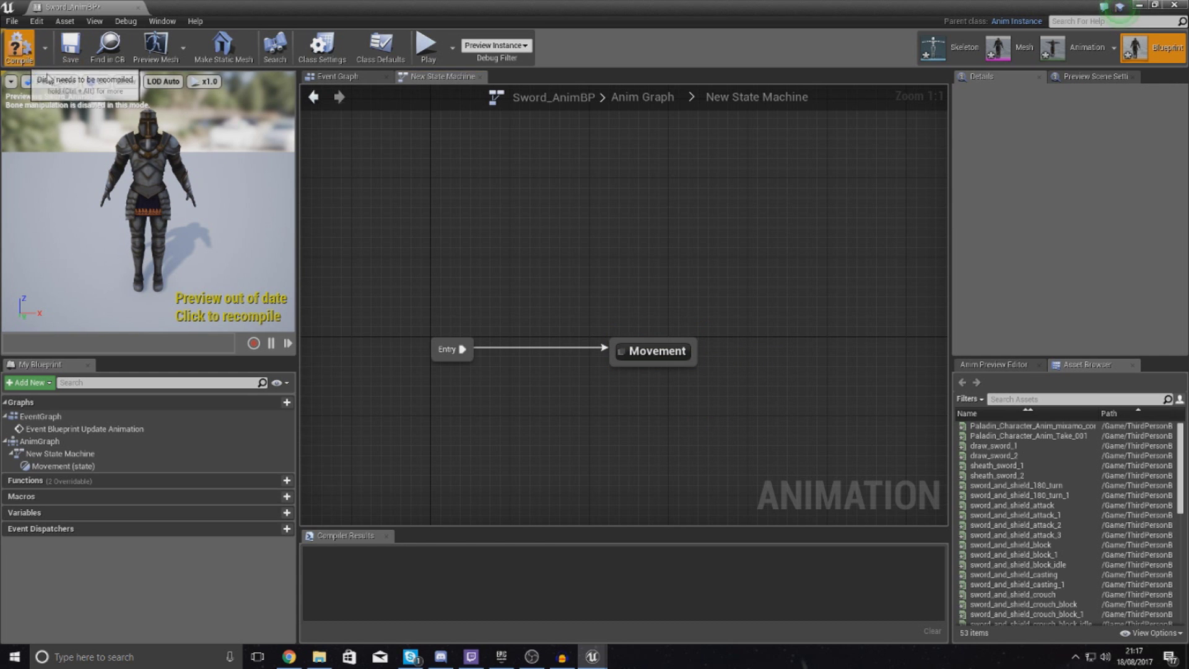
{"action": "left_click", "coordinate": [23, 47]}
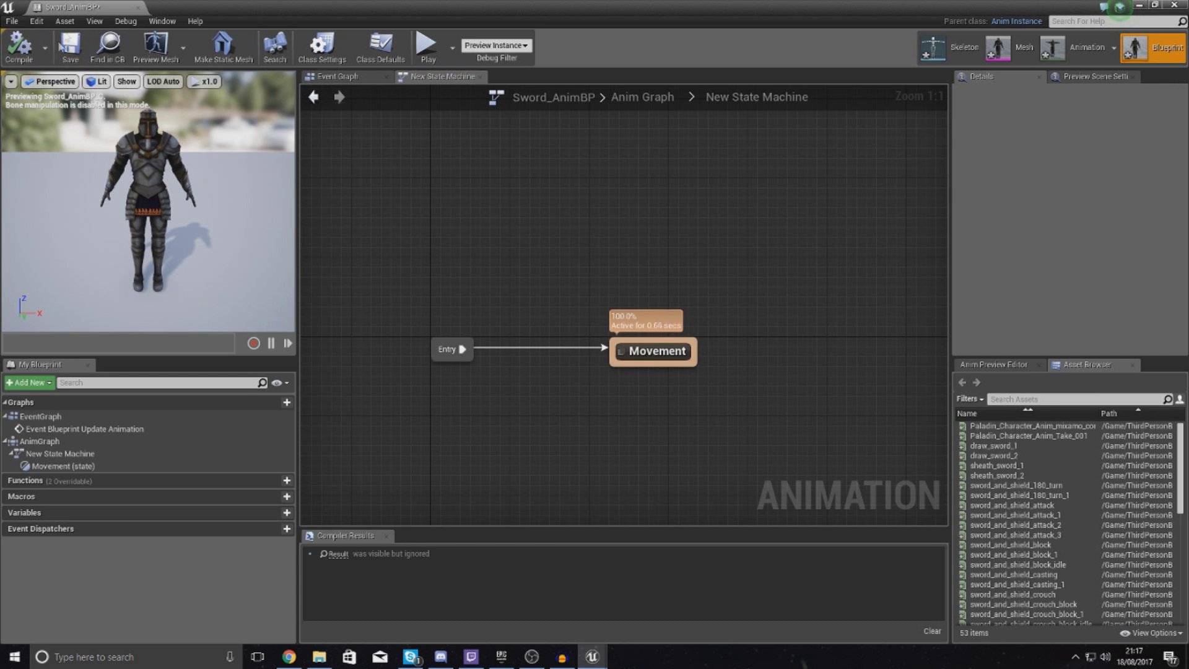
{"action": "left_click", "coordinate": [138, 8]}
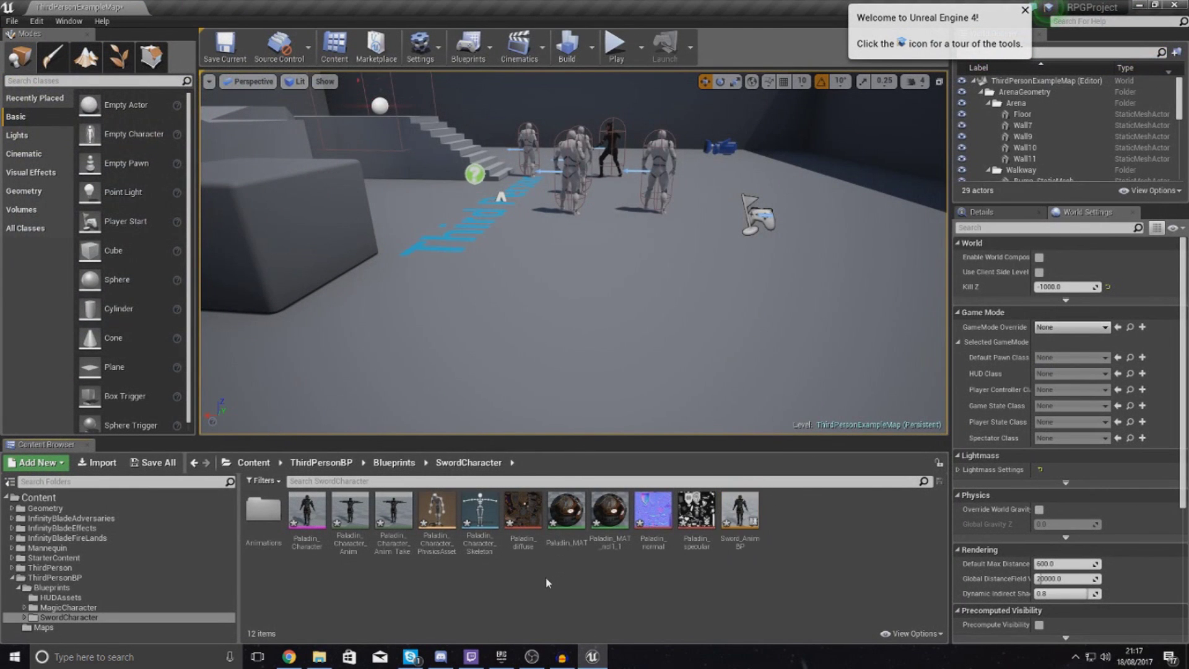
Create a blend space named Walk_Run_BS for Paladin_Character_Skeleton in the SwordCharacter folder.
{"action": "right_click", "coordinate": [546, 576]}
{"action": "mouse_move", "coordinate": [565, 571]}
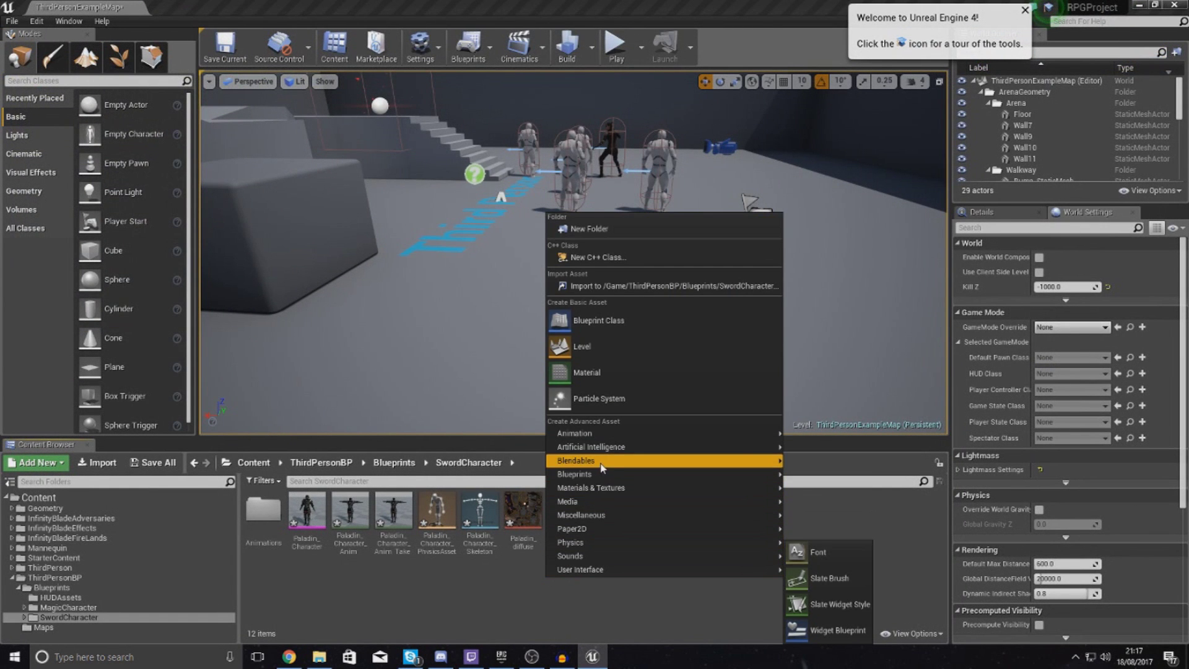
{"action": "mouse_move", "coordinate": [597, 476]}
{"action": "mouse_move", "coordinate": [595, 433]}
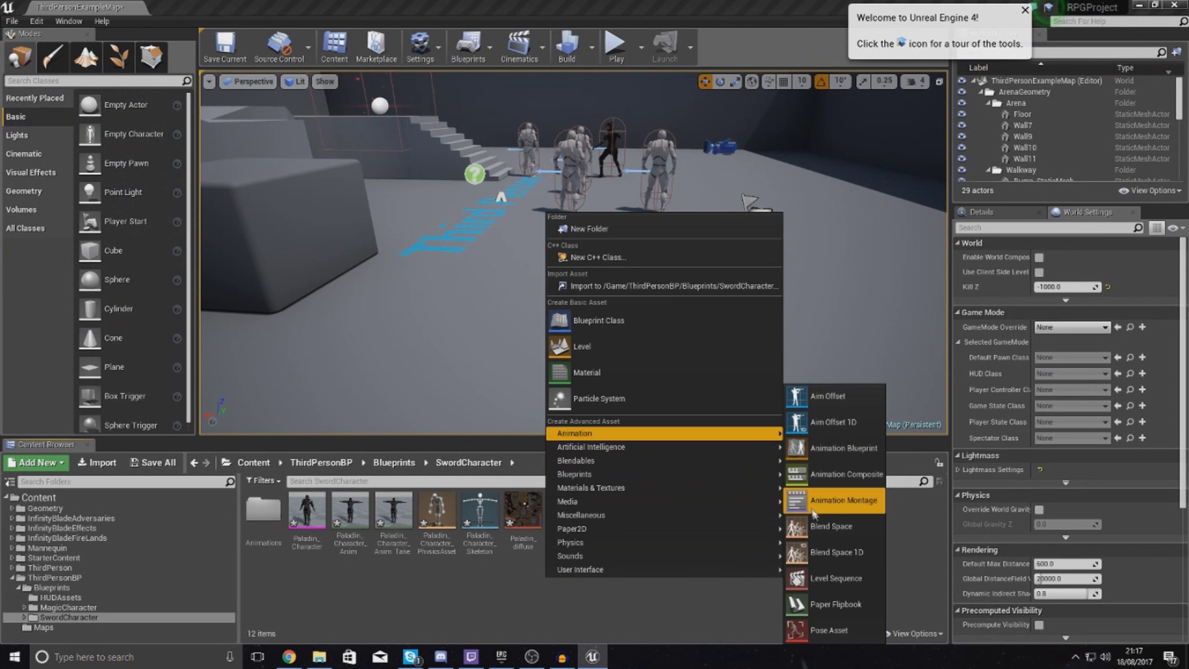
{"action": "left_click", "coordinate": [820, 527]}
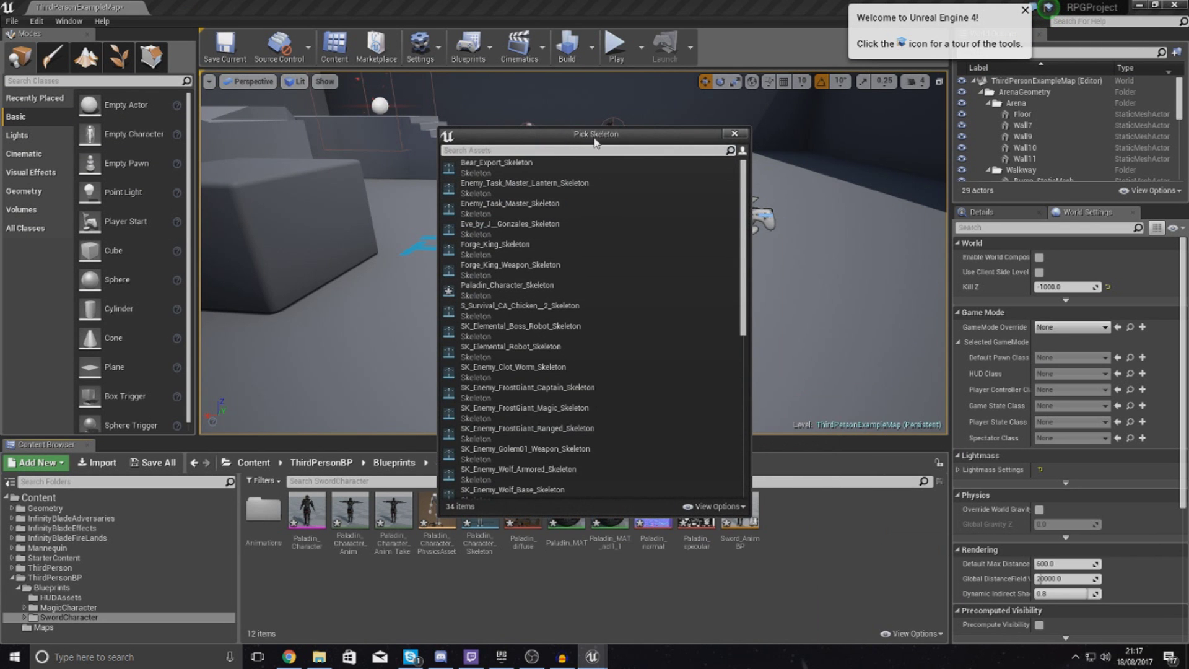
{"action": "left_click_drag", "start_coordinate": [595, 141], "coordinate": [584, 170]}
{"action": "left_click", "coordinate": [516, 317]}
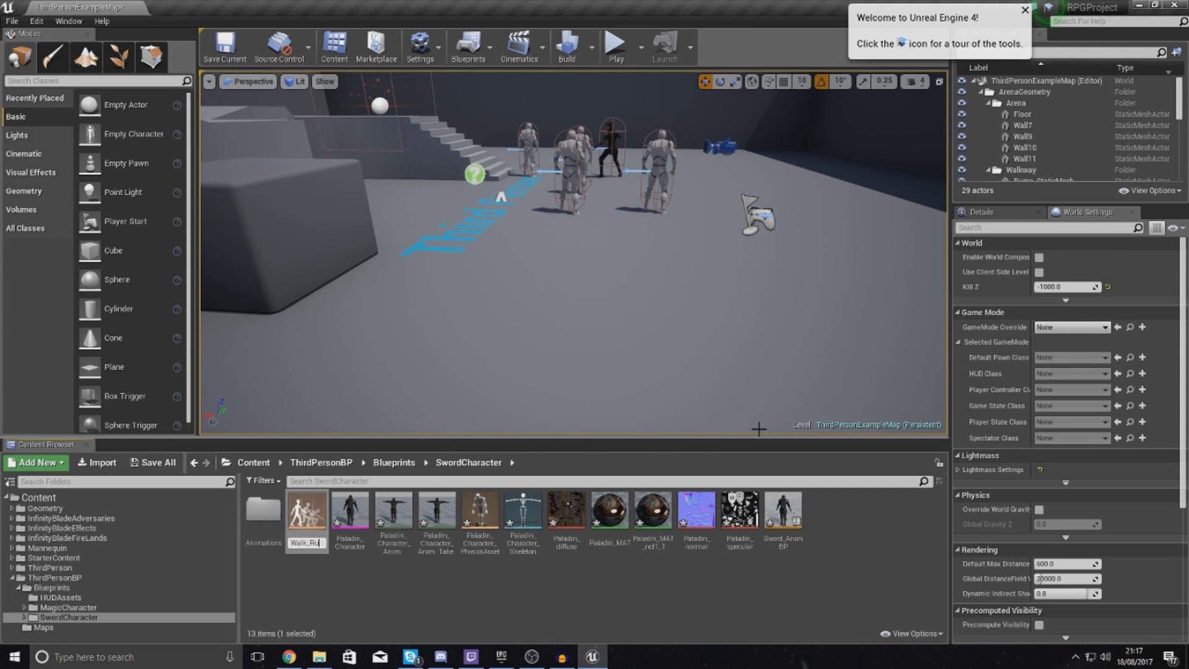
{"action": "type", "text": "_BS"}
{"action": "key", "text": "Return"}
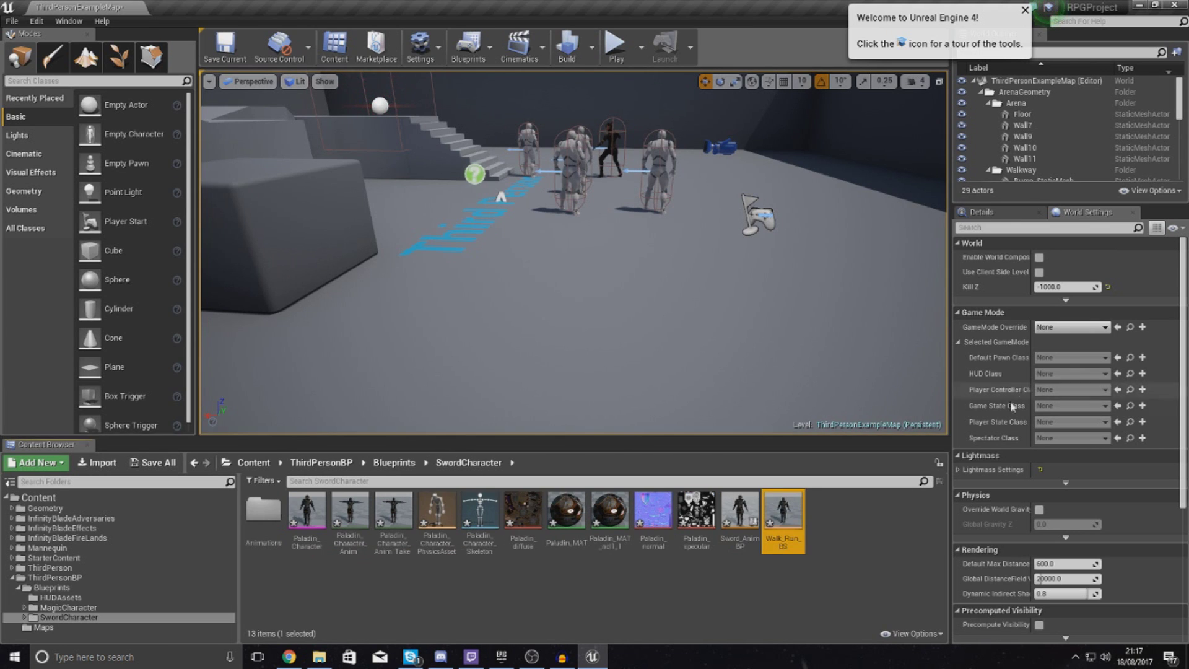
Open Walk_Run_BS and name its horizontal axis Direction and its vertical axis Speed.
{"action": "double_click", "coordinate": [783, 514]}
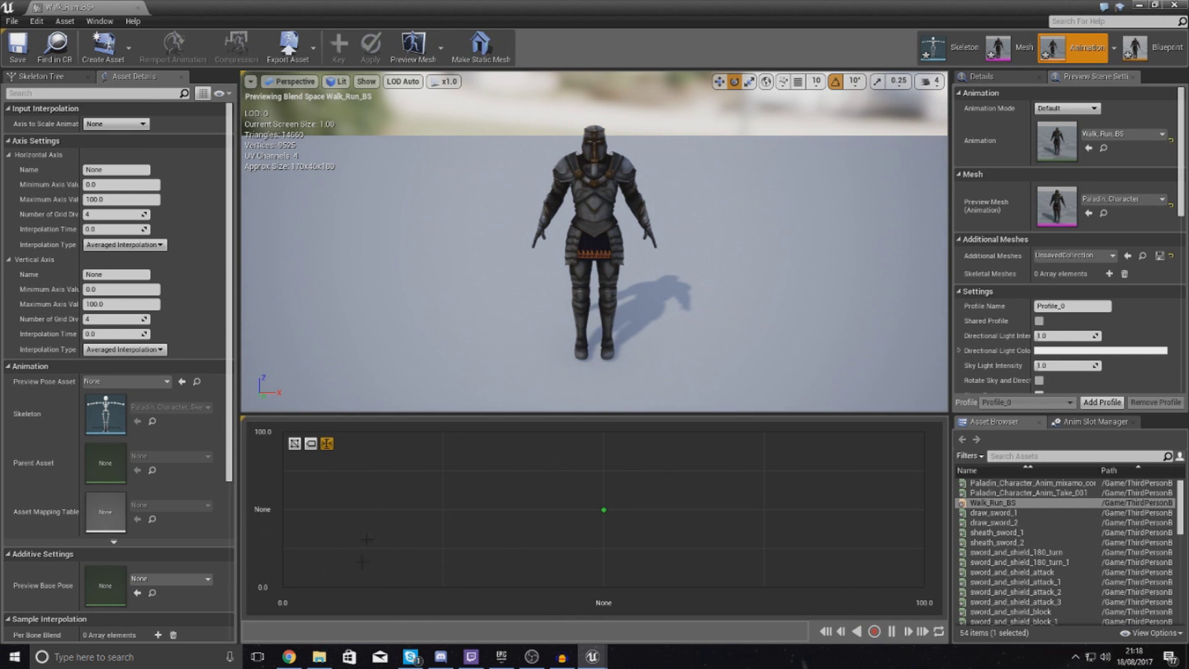
{"action": "left_click", "coordinate": [128, 170]}
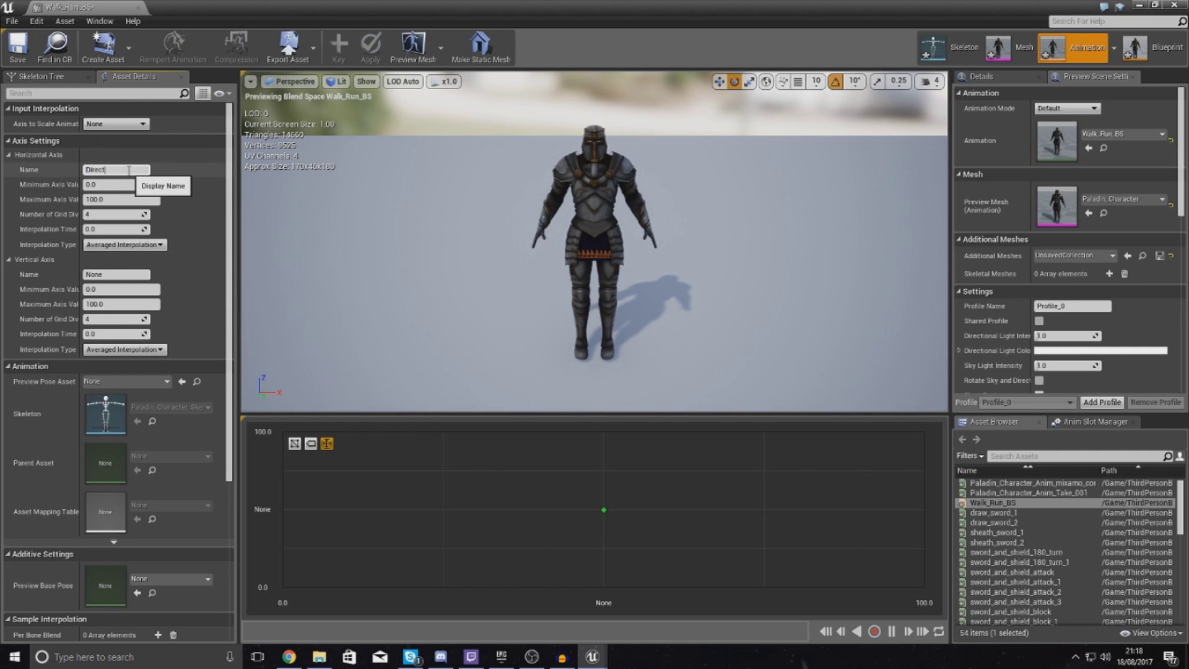
{"action": "left_click", "coordinate": [129, 274]}
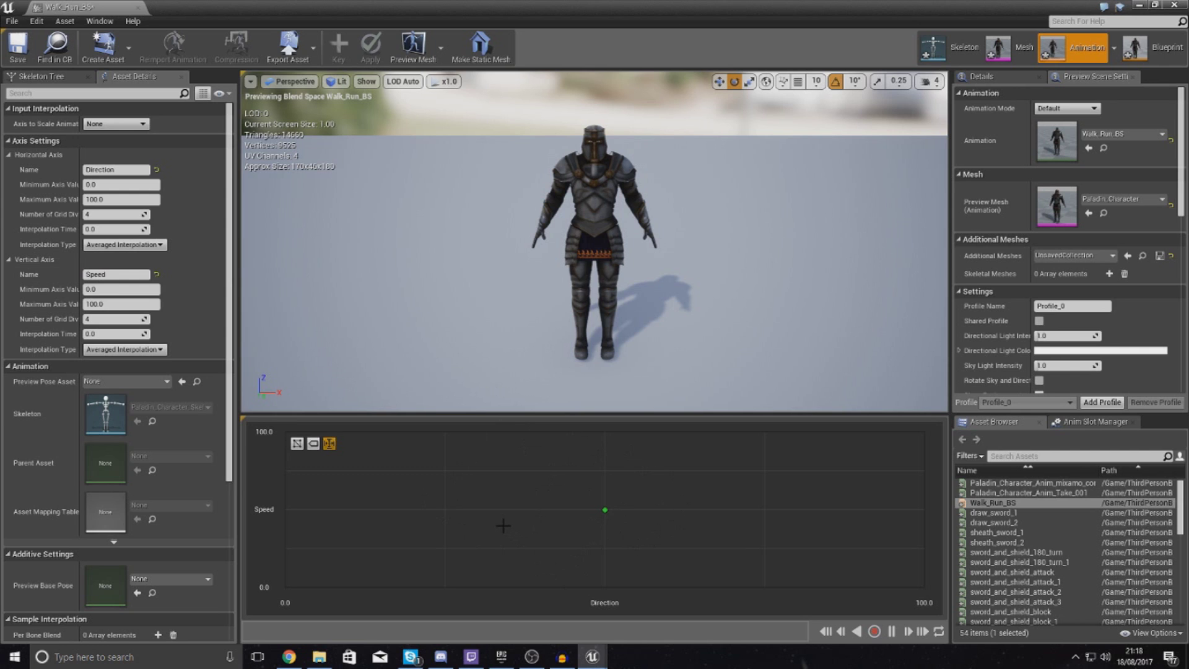
Set the Direction axis range from -180 to 180 and the Speed axis maximum to 600.
{"action": "left_click", "coordinate": [116, 185]}
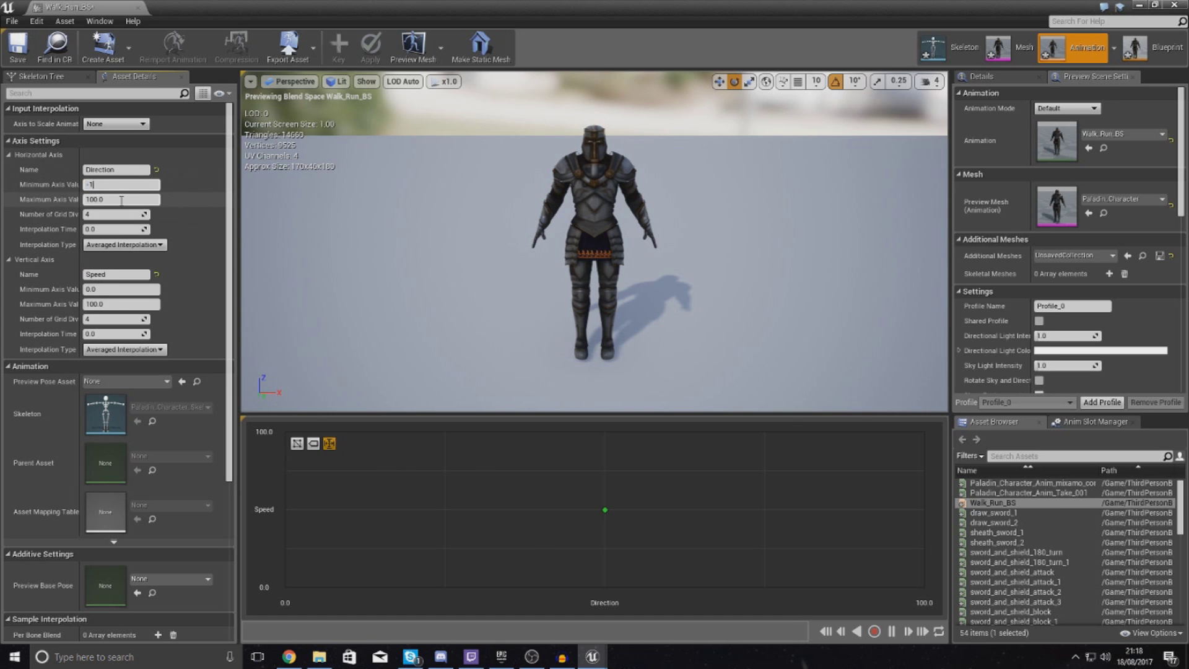
{"action": "type", "text": "1"}
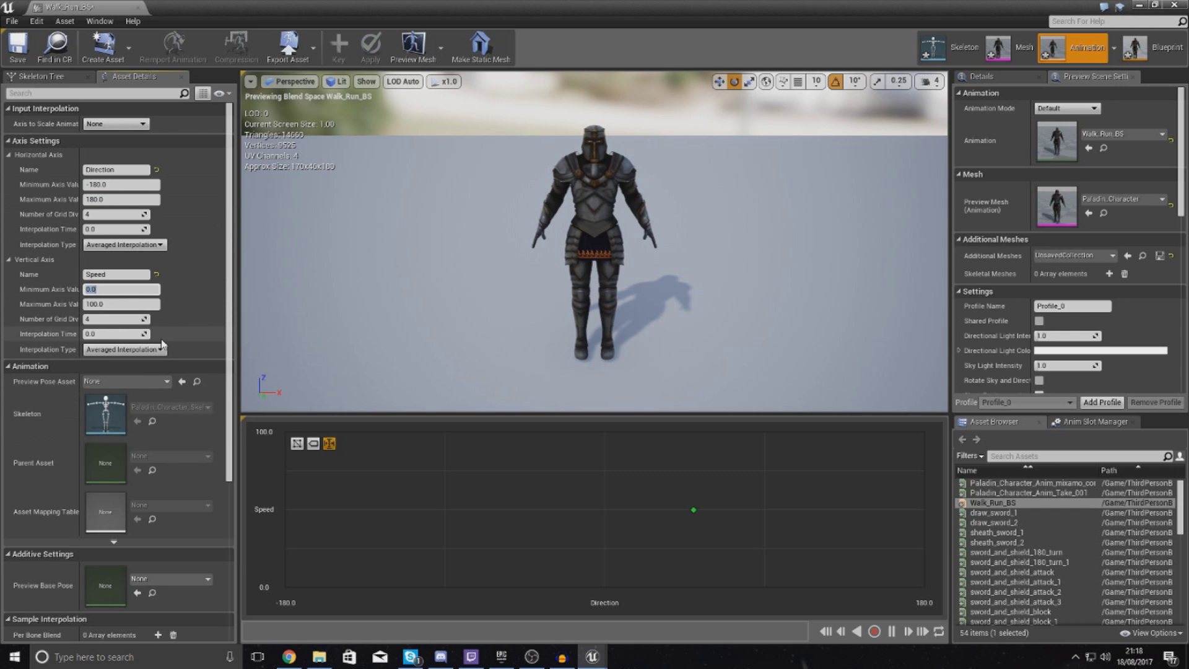
{"action": "key", "text": "Tab"}
{"action": "type", "text": "6"}
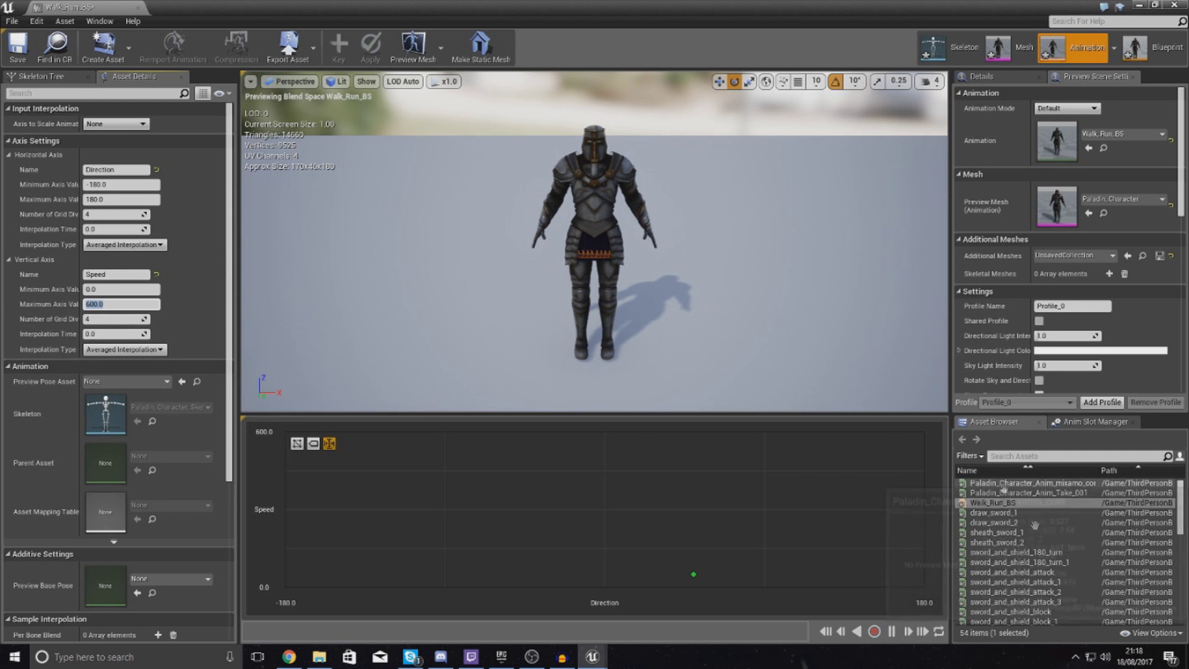
Place sword_and_shield_idle samples at all five grid points along the Speed 0 line, from Direction -180 to 180.
{"action": "scroll", "coordinate": [1054, 525], "scroll_direction": "down", "scroll_amount": 10}
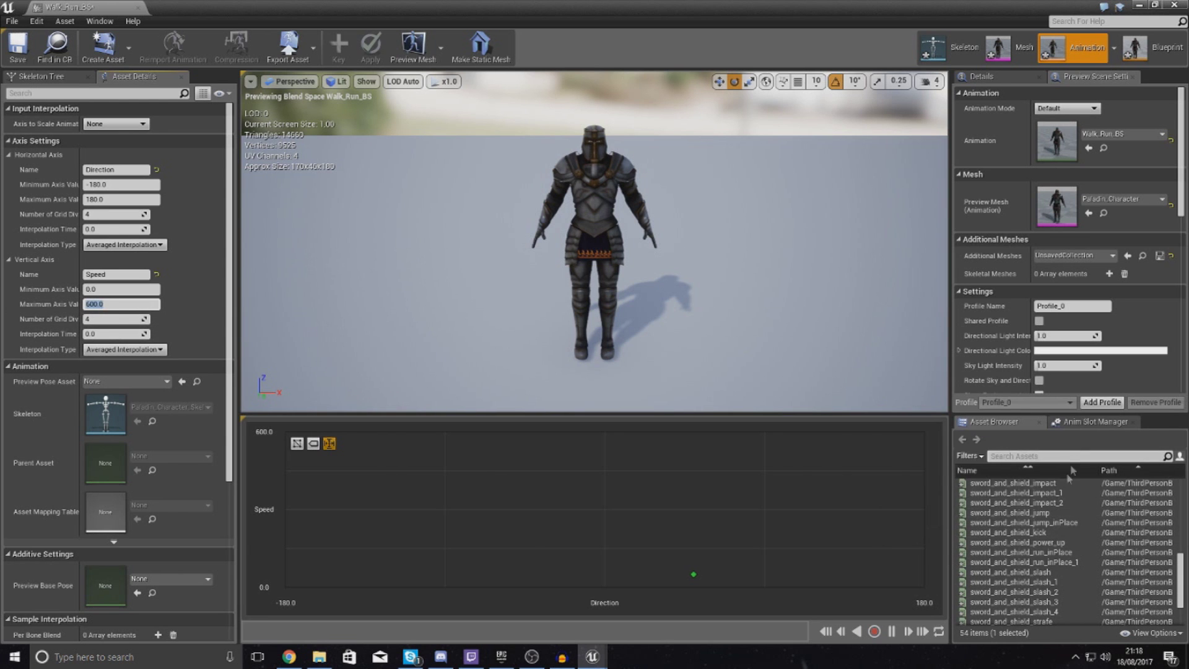
{"action": "scroll", "coordinate": [1055, 582], "scroll_direction": "down", "scroll_amount": 3}
{"action": "scroll", "coordinate": [1055, 576], "scroll_direction": "up", "scroll_amount": 5}
{"action": "left_click", "coordinate": [1052, 531]}
{"action": "left_click_drag", "start_coordinate": [1052, 536], "coordinate": [604, 589]}
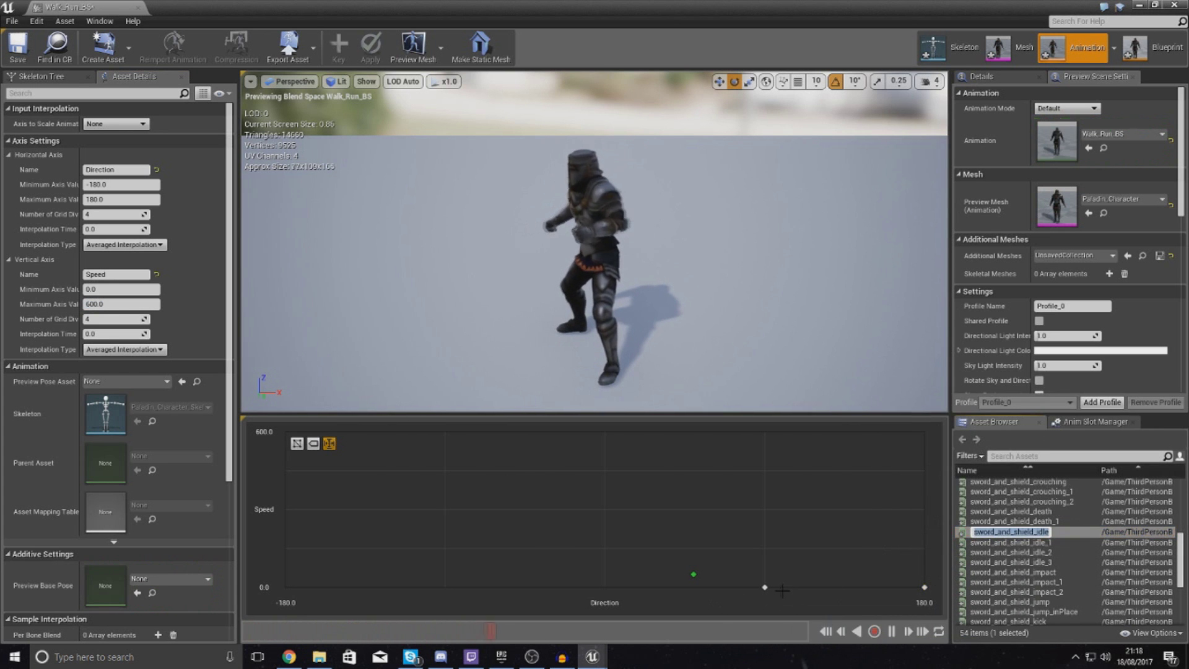
{"action": "left_click_drag", "start_coordinate": [1022, 532], "coordinate": [435, 587]}
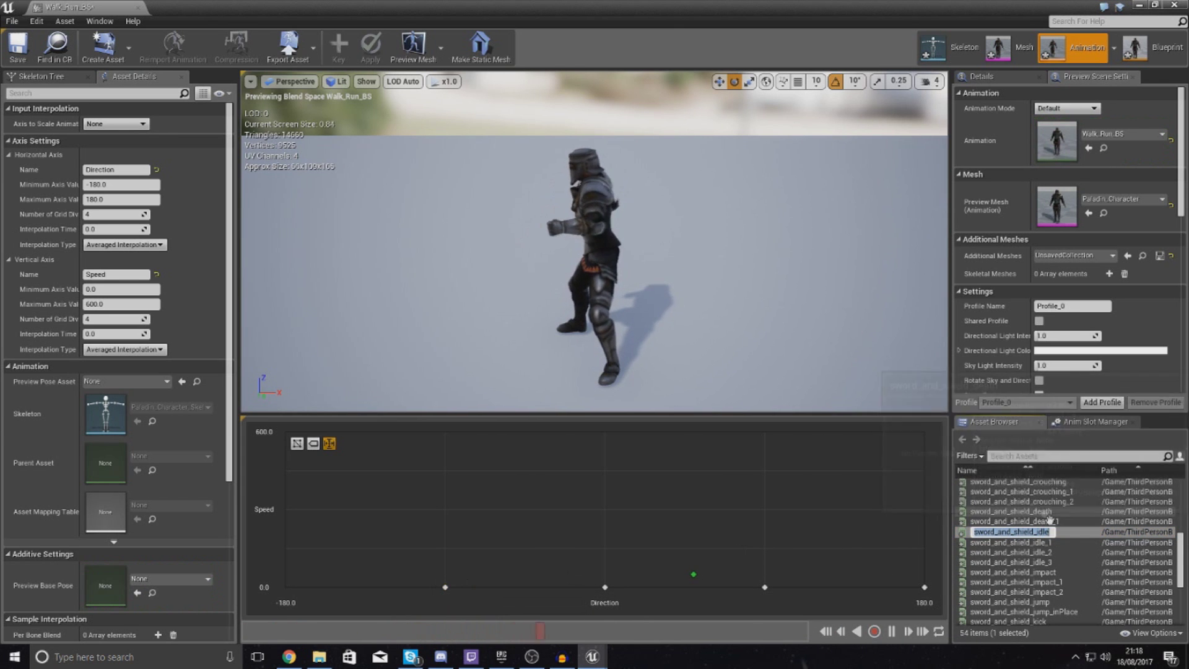
{"action": "left_click_drag", "start_coordinate": [1010, 531], "coordinate": [312, 591]}
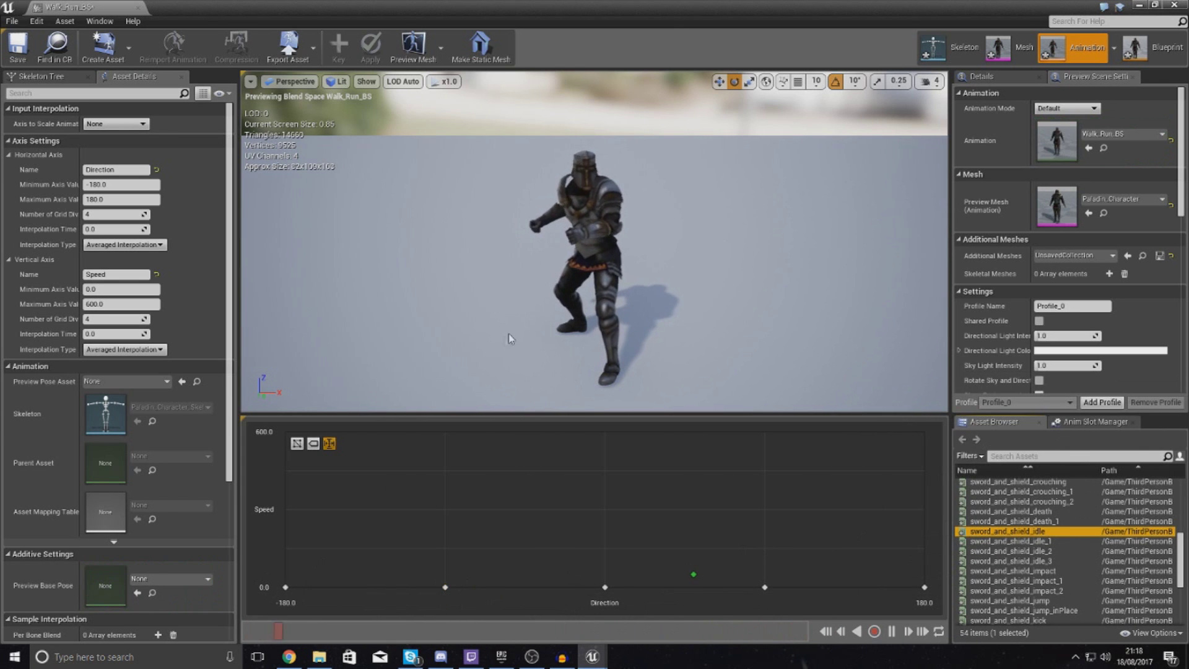
Place a sword_and_shield_walk_inPlace sample at Direction 0, Speed 300.
{"action": "scroll", "coordinate": [663, 231], "scroll_direction": "up", "scroll_amount": 3}
{"action": "right_click_drag", "start_coordinate": [663, 231], "coordinate": [760, 306]}
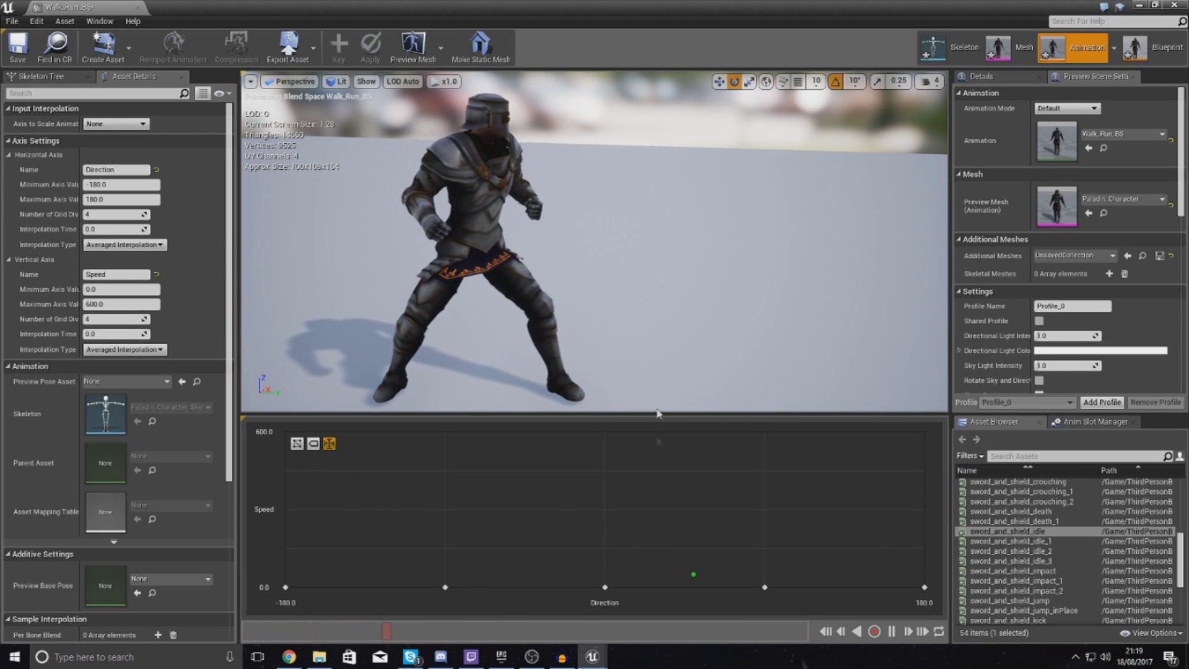
{"action": "scroll", "coordinate": [1050, 593], "scroll_direction": "down", "scroll_amount": 8}
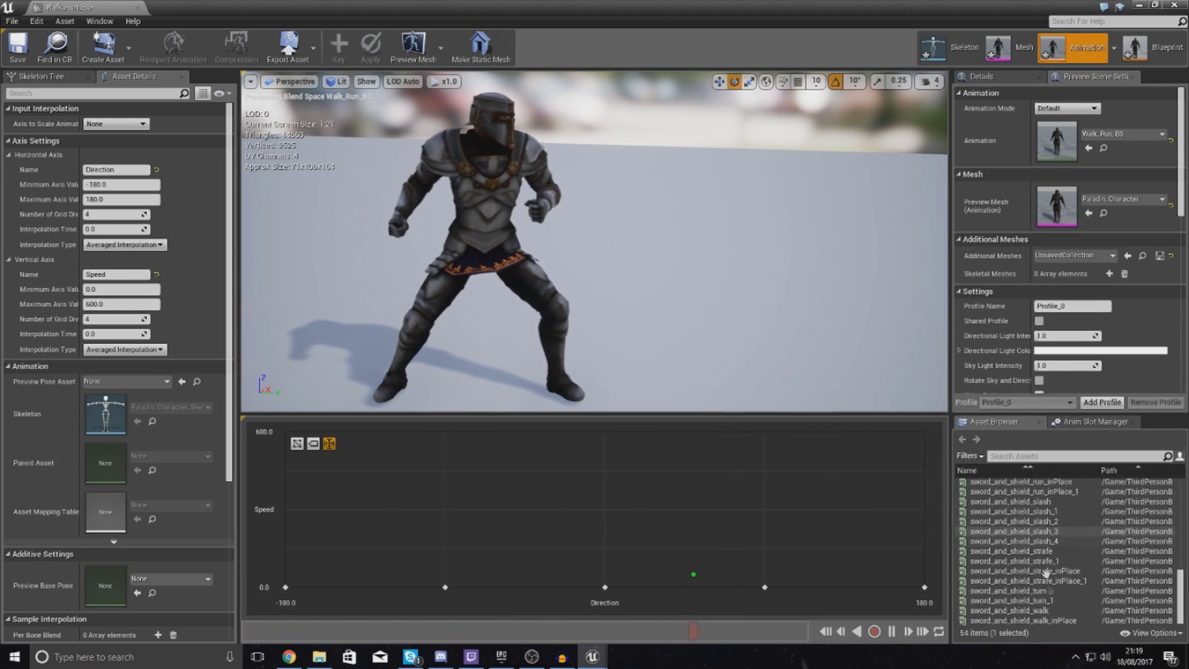
{"action": "mouse_move", "coordinate": [1050, 618]}
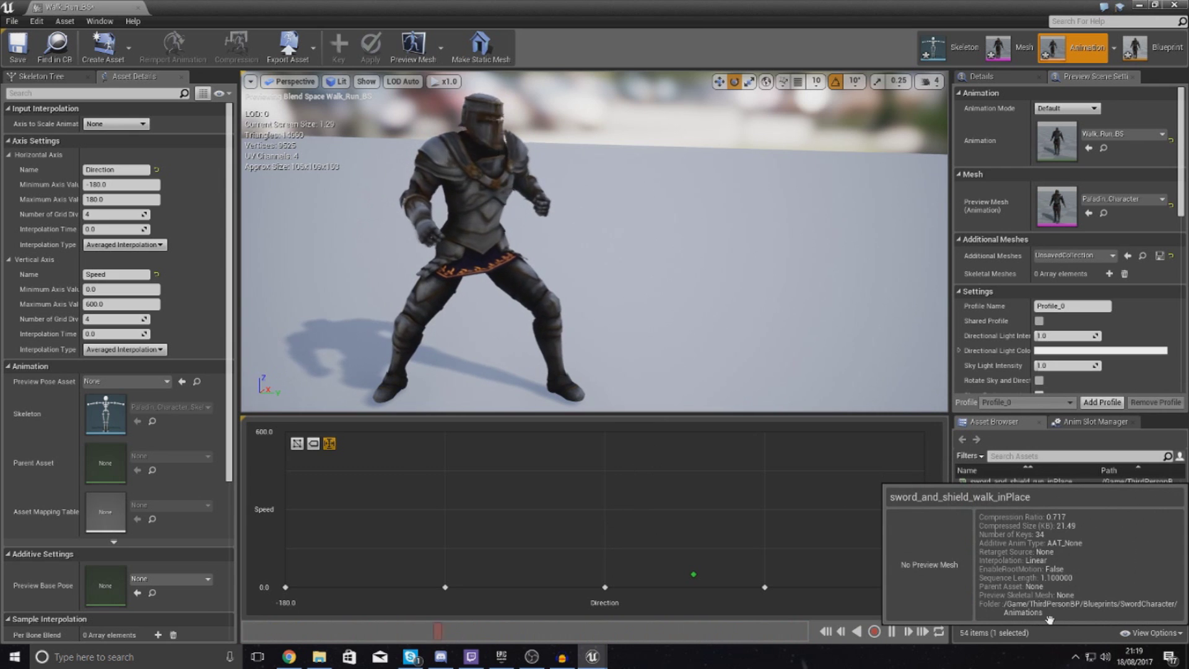
{"action": "left_click_drag", "start_coordinate": [1049, 618], "coordinate": [605, 510]}
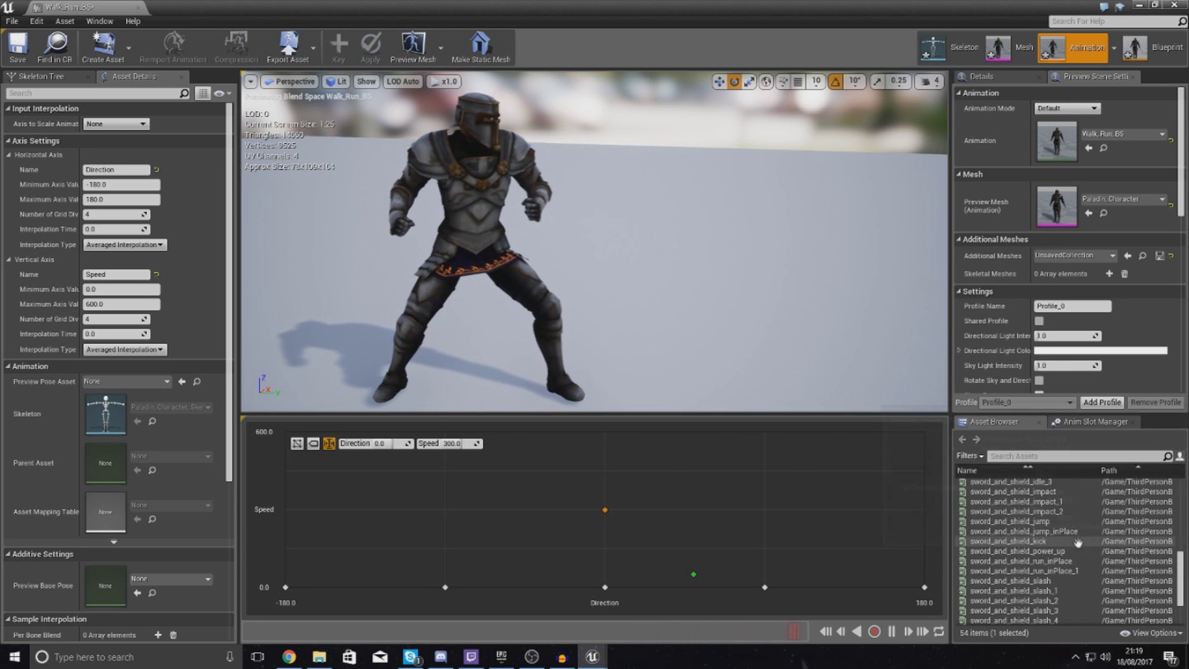
Place a sword_and_shield_run_inPlace_1 sample at Direction 0, Speed 600, and change its animation to sword_and_shield_run_inPlace.
{"action": "scroll", "coordinate": [1058, 563], "scroll_direction": "up", "scroll_amount": 3}
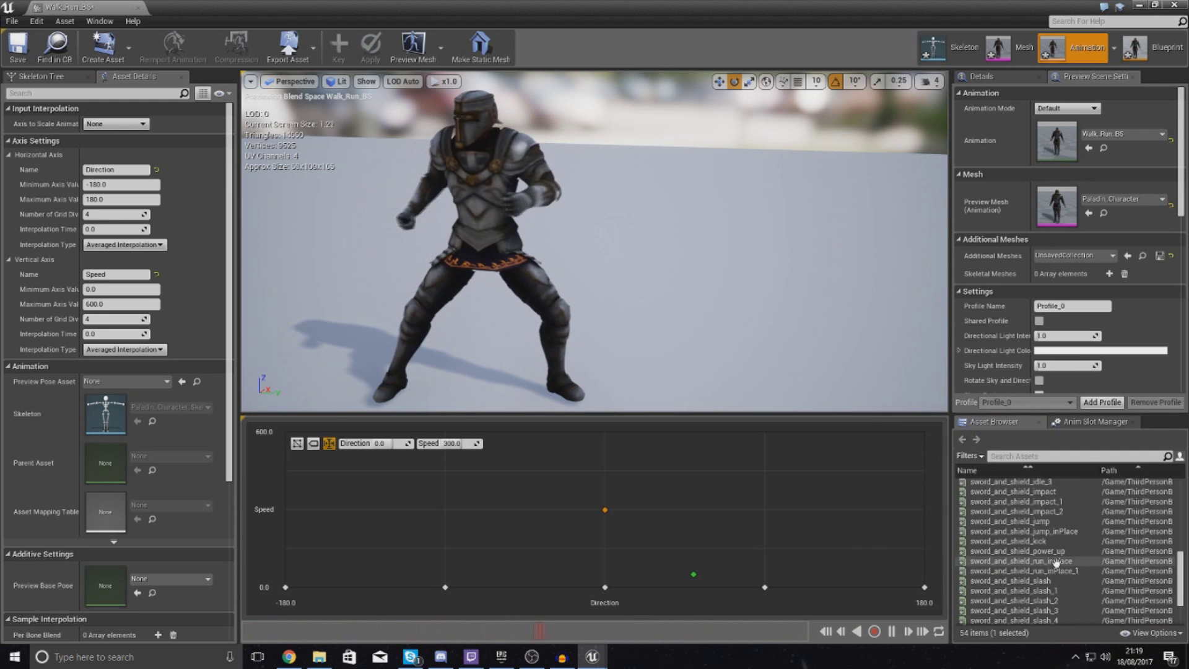
{"action": "left_click_drag", "start_coordinate": [1056, 570], "coordinate": [610, 456]}
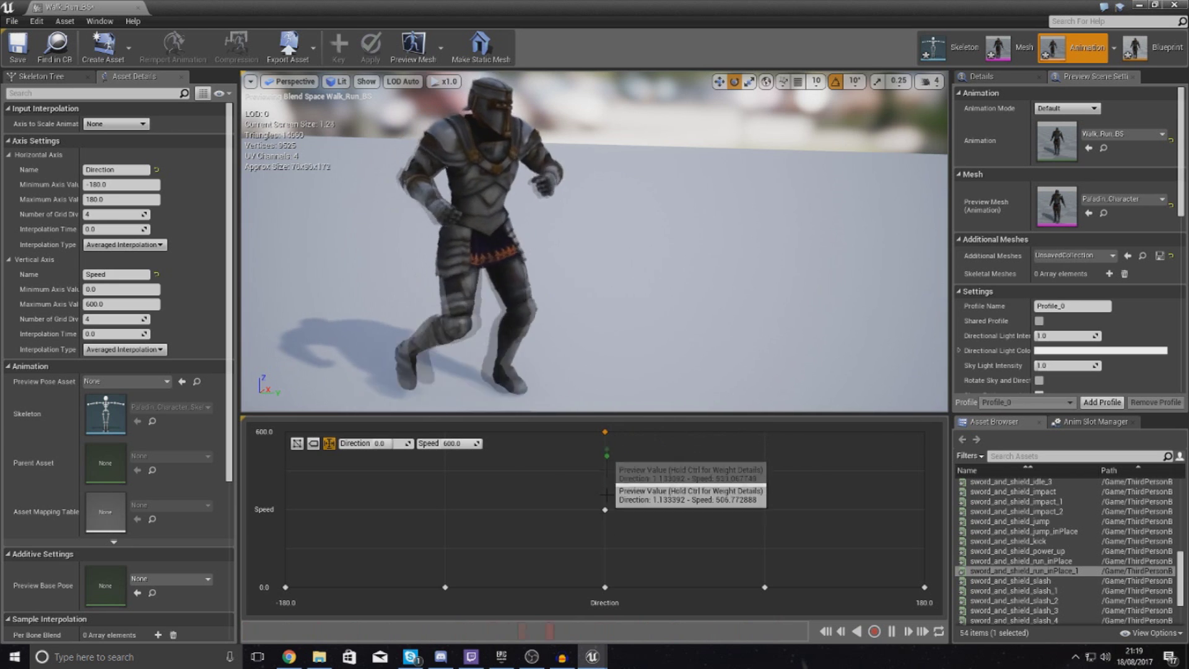
{"action": "right_click", "coordinate": [606, 432]}
{"action": "left_click", "coordinate": [728, 484]}
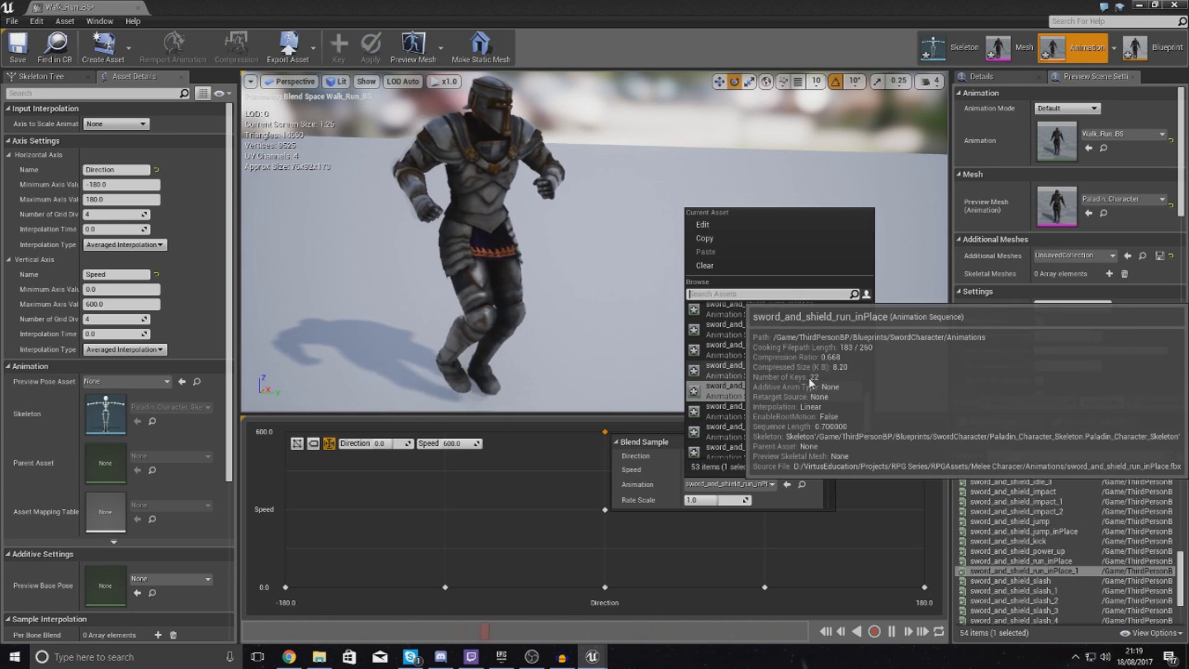
{"action": "left_click", "coordinate": [811, 375]}
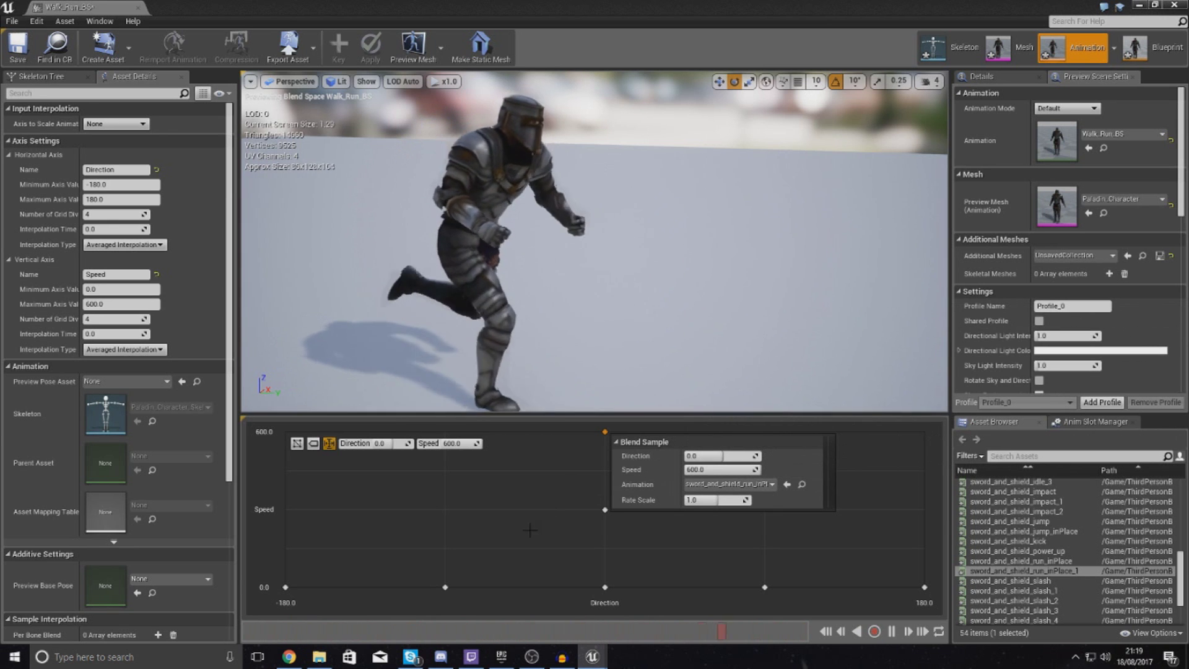
Preview the blend between idle, walk and run by moving the preview point up the Speed axis near Direction 0.
{"action": "left_click", "coordinate": [601, 544]}
{"action": "mouse_move", "coordinate": [617, 559]}
{"action": "left_mouse_down"}
{"action": "mouse_move", "coordinate": [608, 582]}
{"action": "mouse_move", "coordinate": [614, 451]}
{"action": "left_mouse_up"}
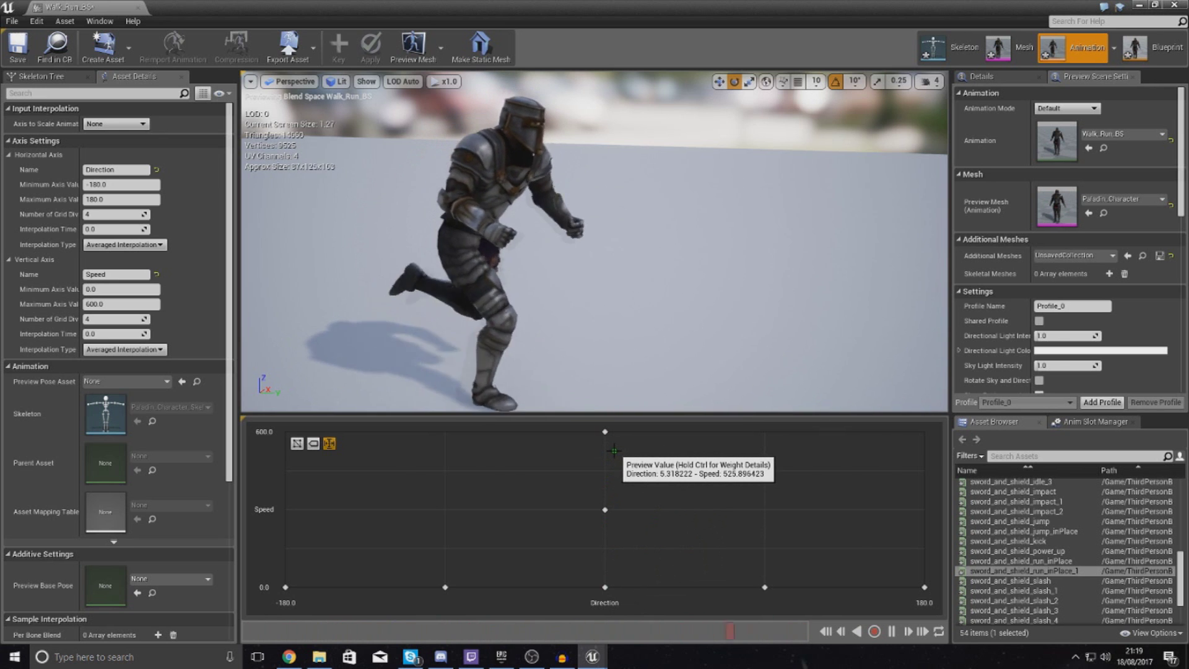
{"action": "mouse_move", "coordinate": [614, 450]}
{"action": "left_mouse_down"}
{"action": "mouse_move", "coordinate": [638, 525]}
{"action": "mouse_move", "coordinate": [595, 499]}
{"action": "mouse_move", "coordinate": [602, 443]}
{"action": "mouse_move", "coordinate": [599, 631]}
{"action": "mouse_move", "coordinate": [617, 434]}
{"action": "left_mouse_up"}
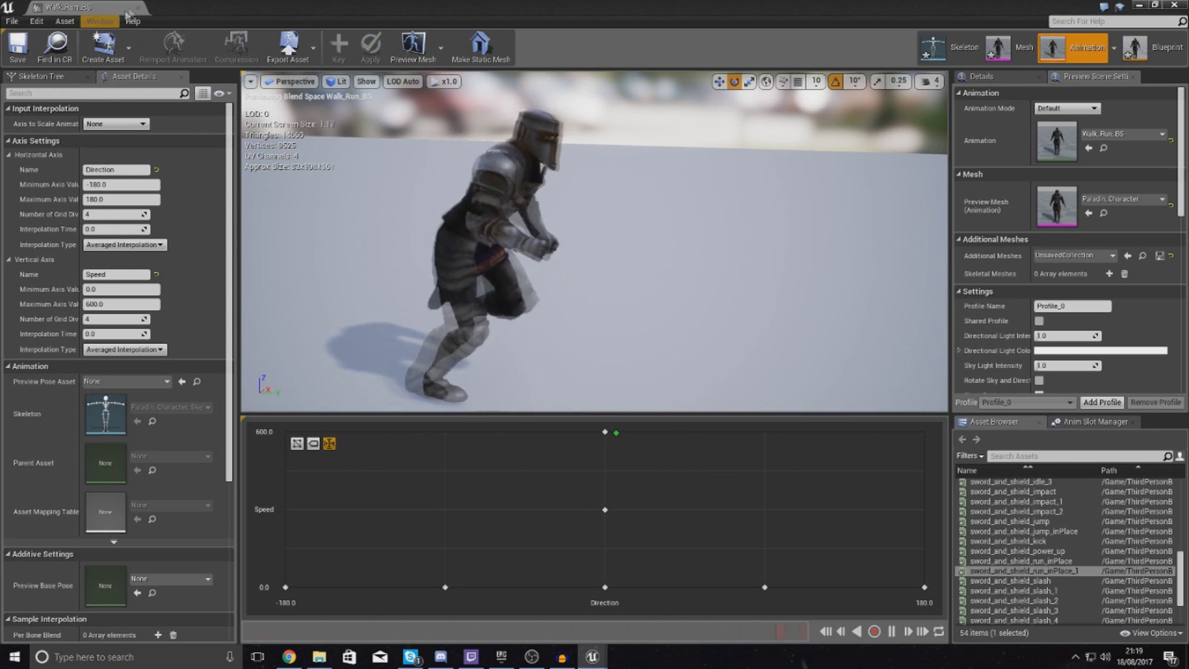
Return to the SwordCharacter folder and open the Sword_AnimBP animation blueprint.
{"action": "left_click", "coordinate": [55, 49]}
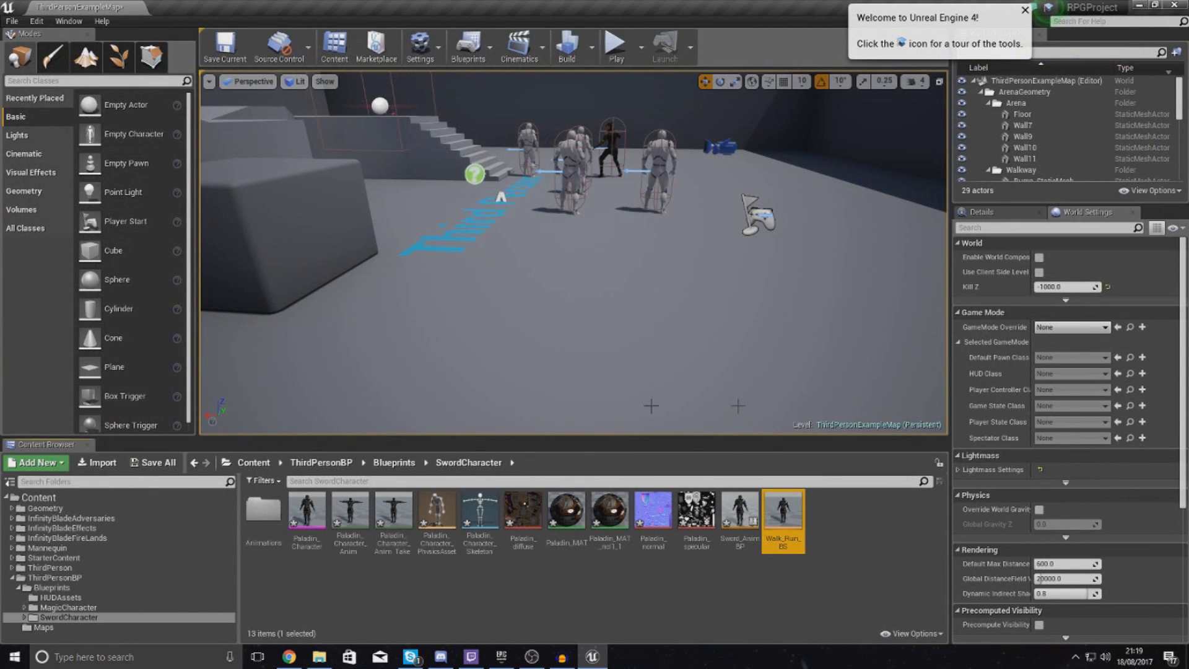
{"action": "left_click", "coordinate": [743, 518]}
{"action": "double_click", "coordinate": [745, 519]}
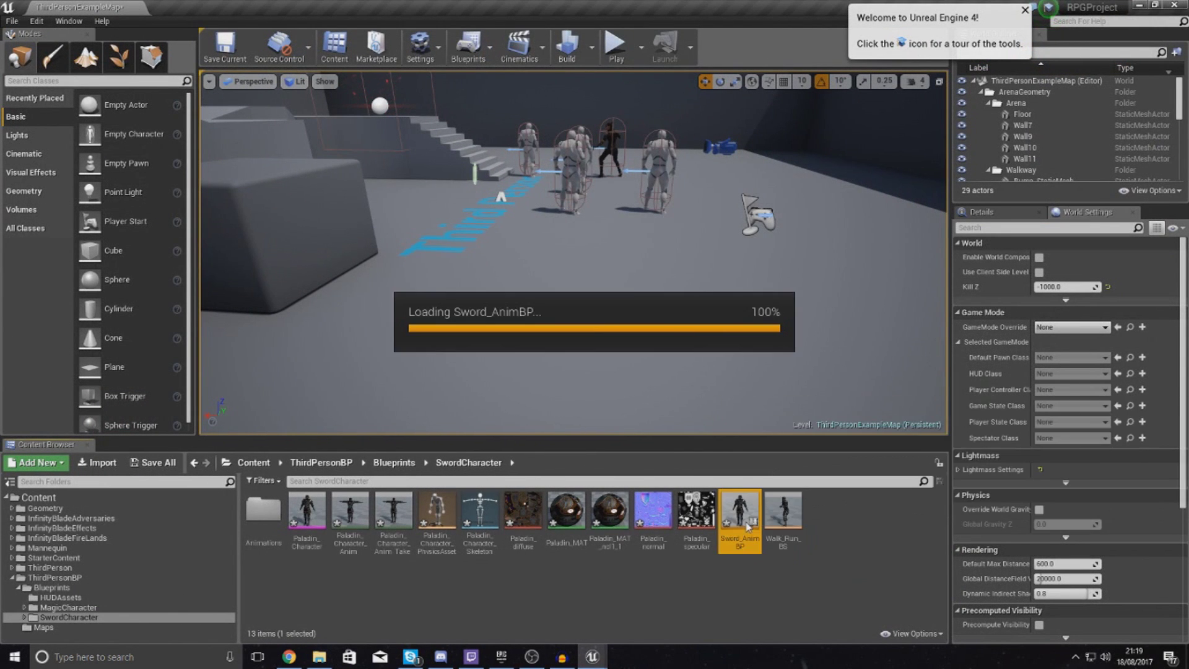